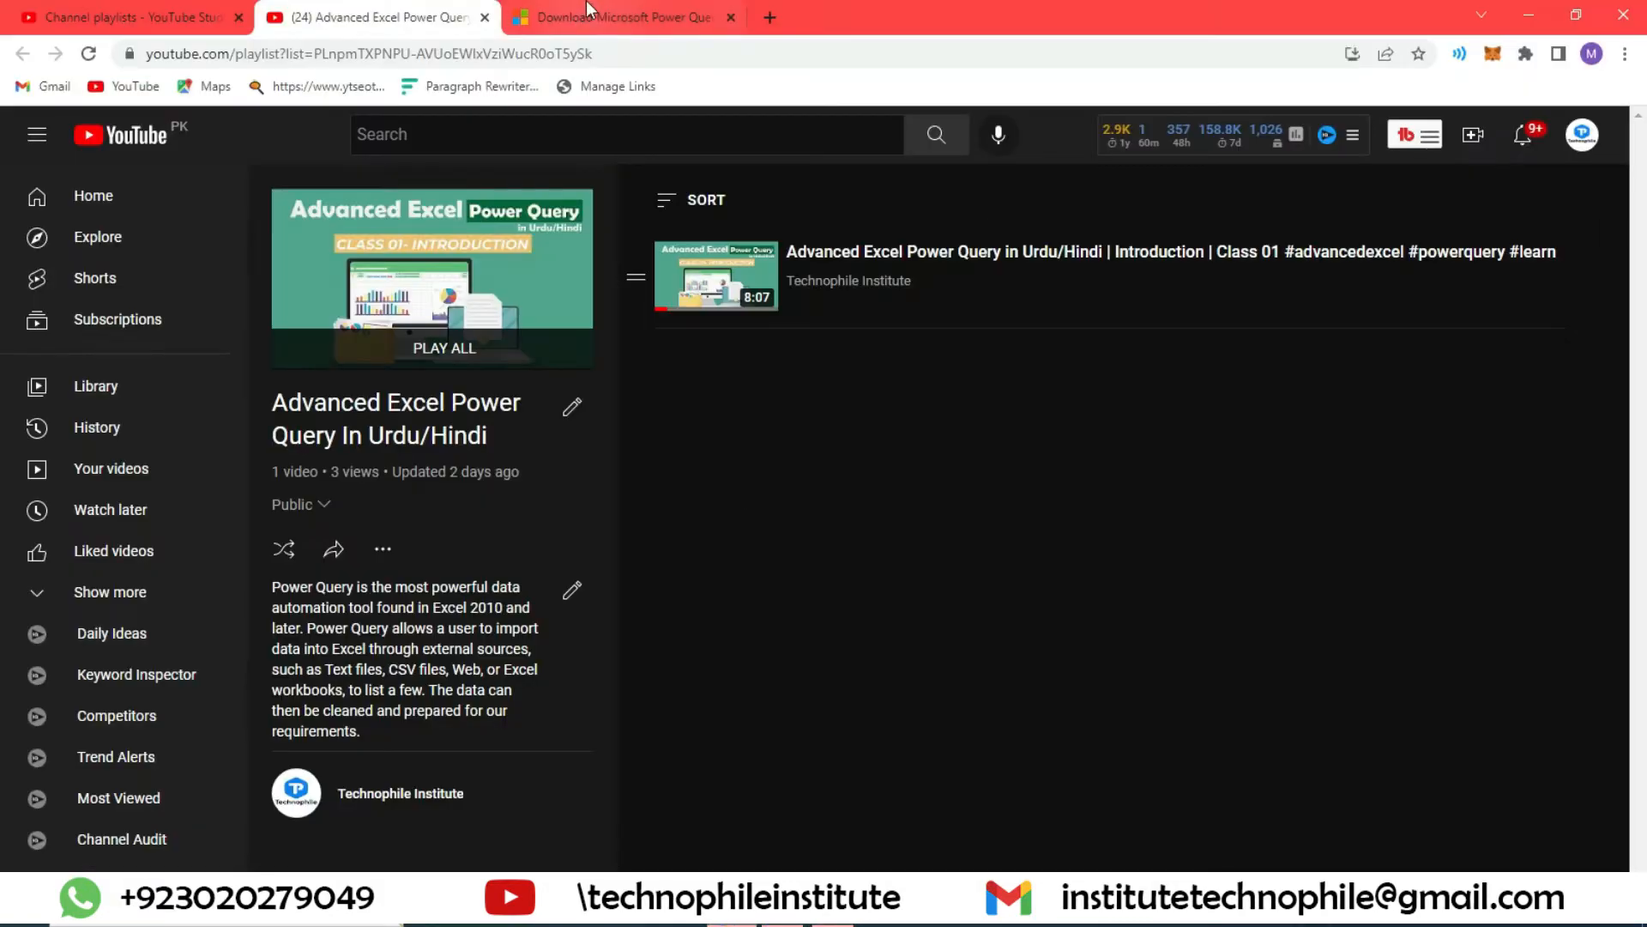
- Look at the Microsoft Power Query for Excel download page and its web address
{"action": "left_click", "coordinate": [588, 18]}
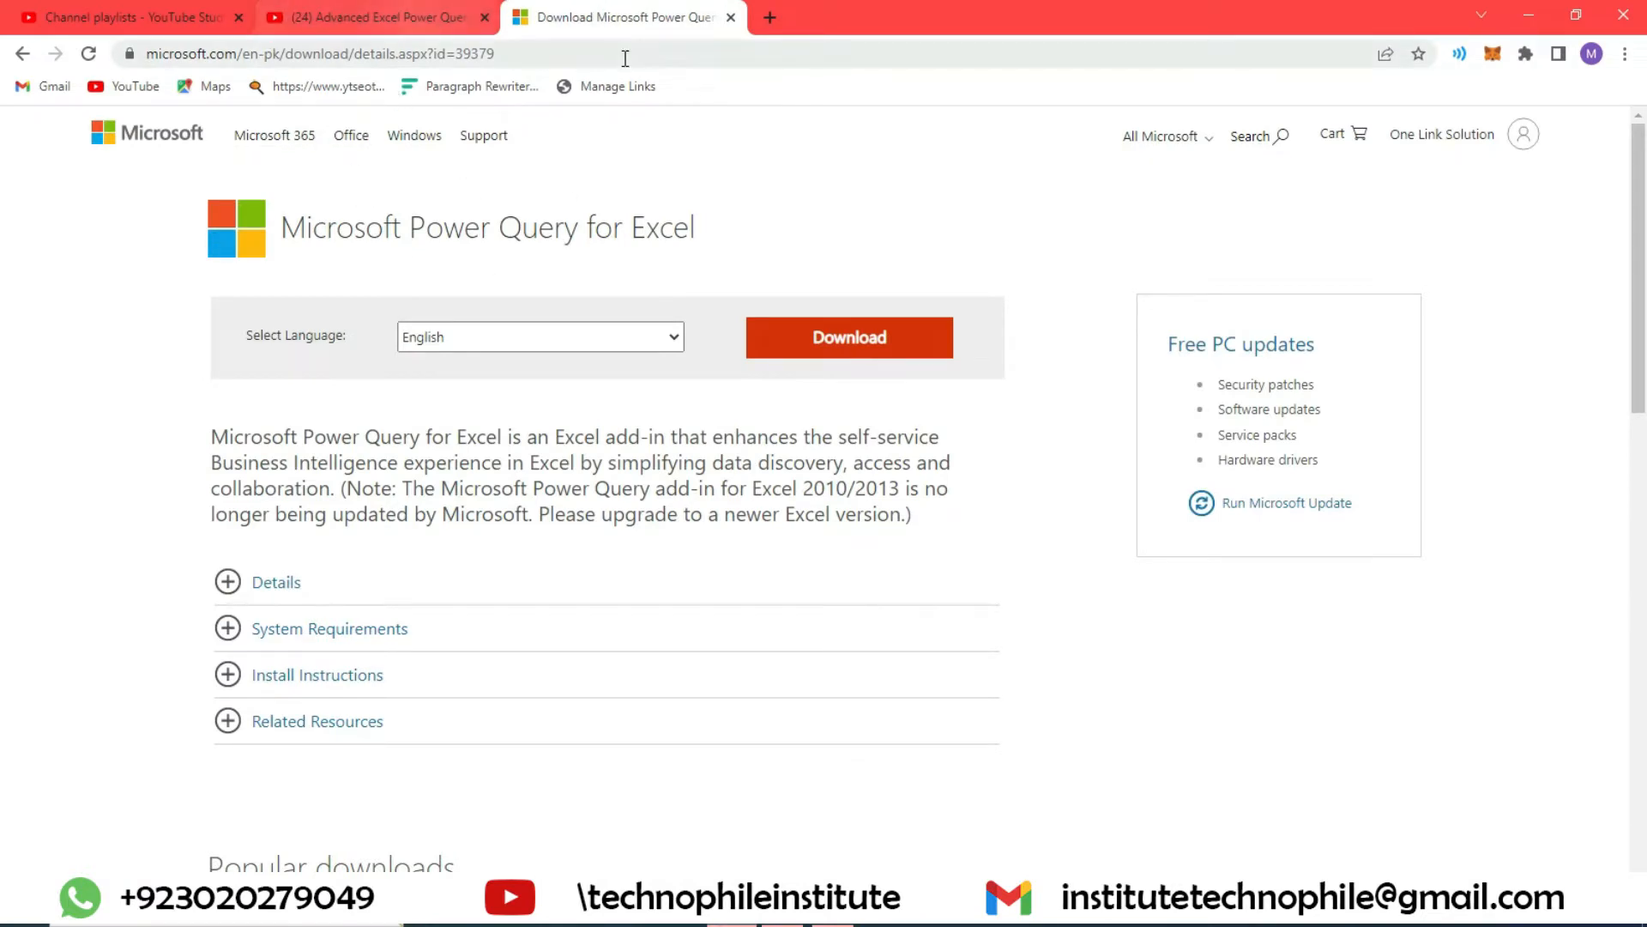
{"action": "left_click", "coordinate": [514, 50]}
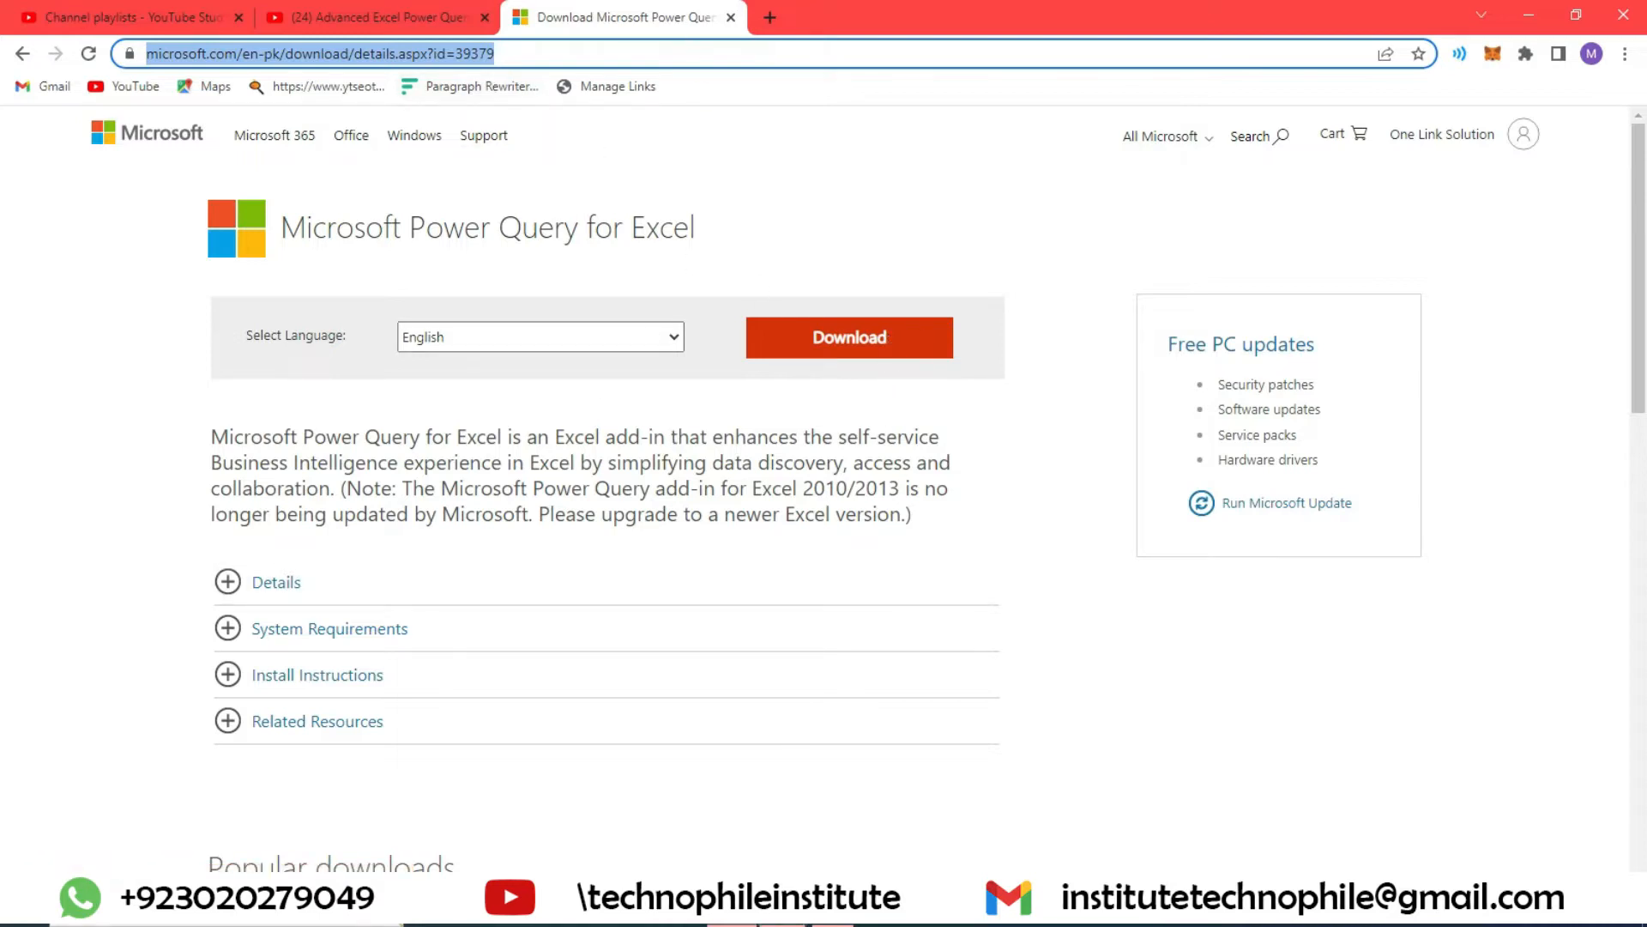
- Switch to the Excel workbook and replace the MERGE entry in the function list with CONCATENATE
{"action": "left_click", "coordinate": [839, 811]}
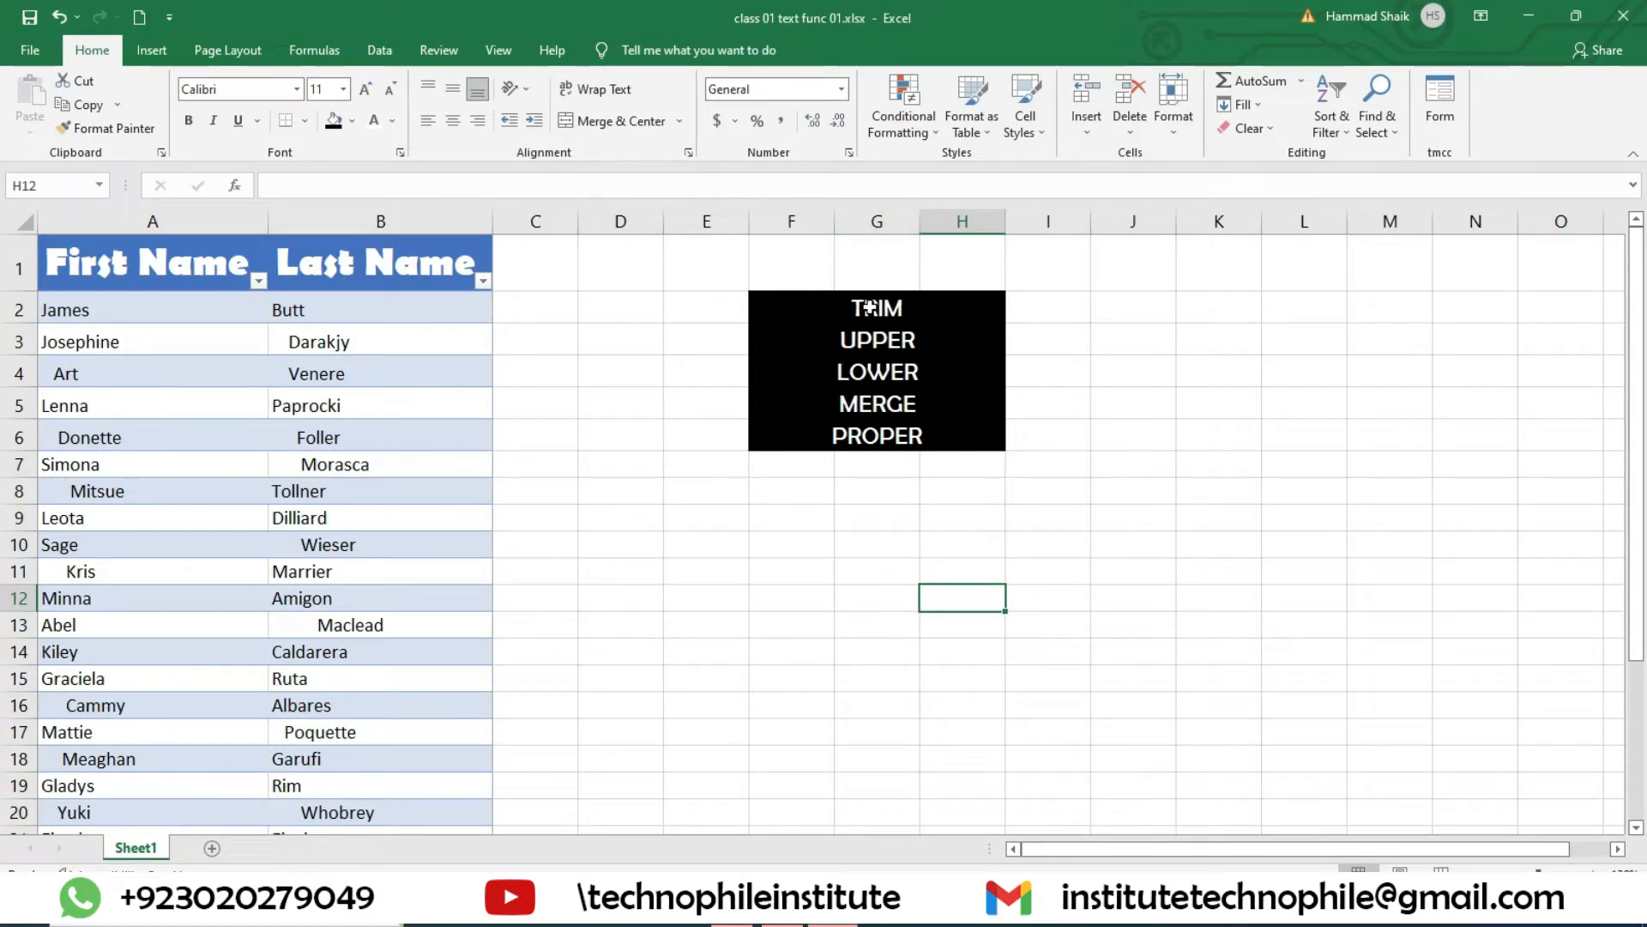
{"action": "left_click_drag", "start_coordinate": [870, 307], "coordinate": [882, 437]}
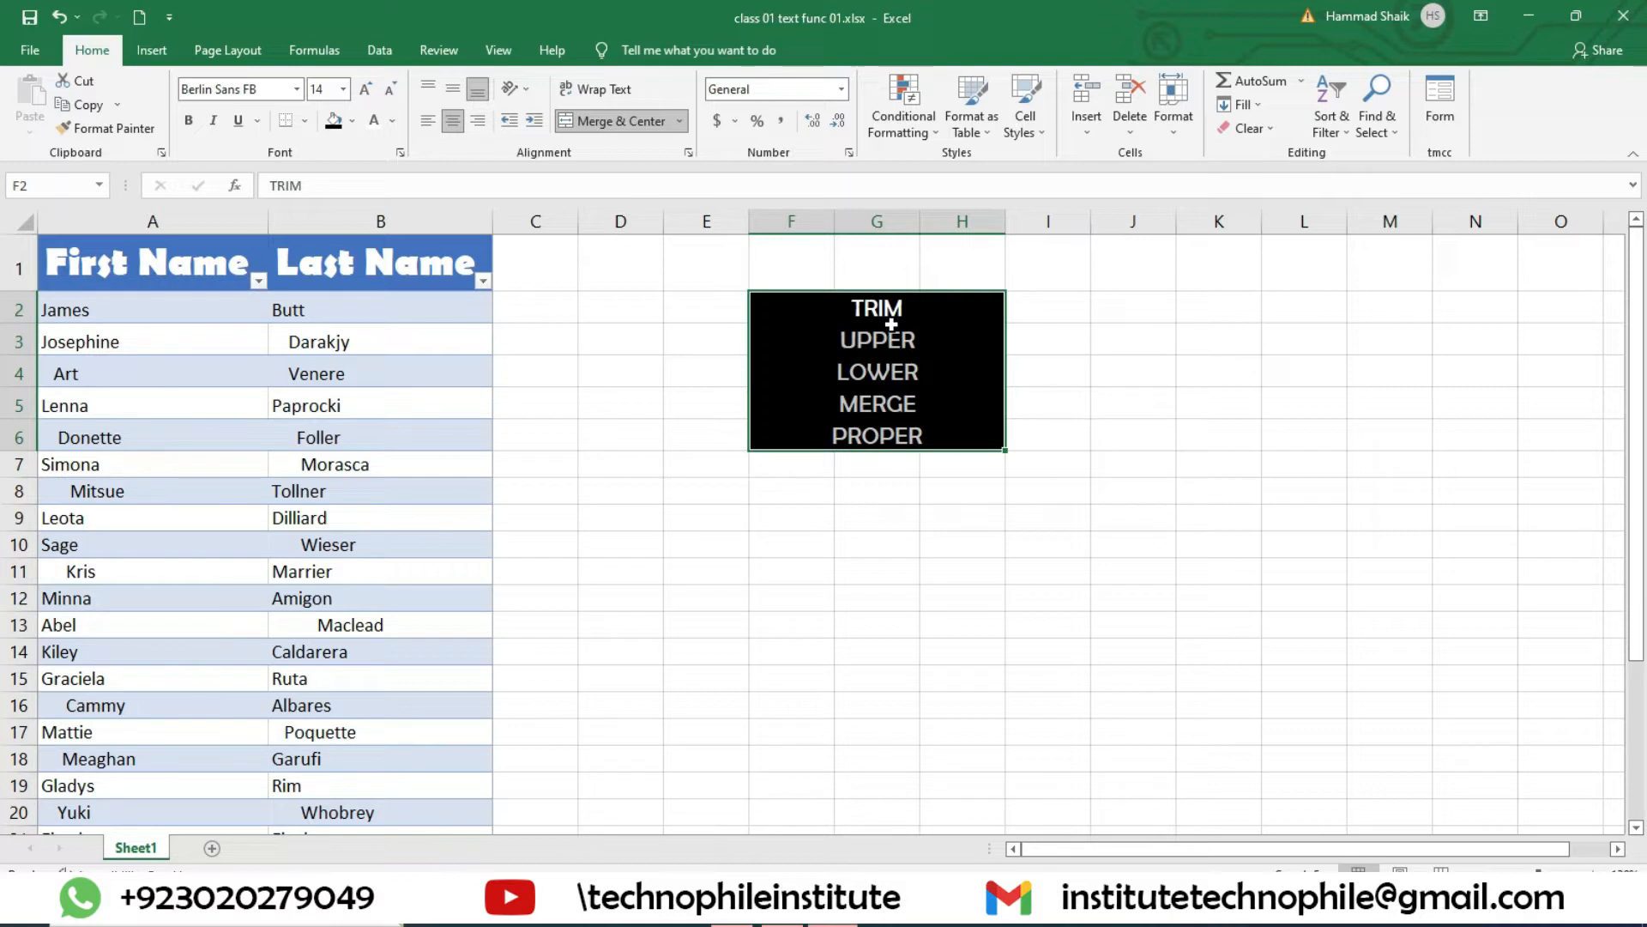
{"action": "left_click", "coordinate": [926, 386]}
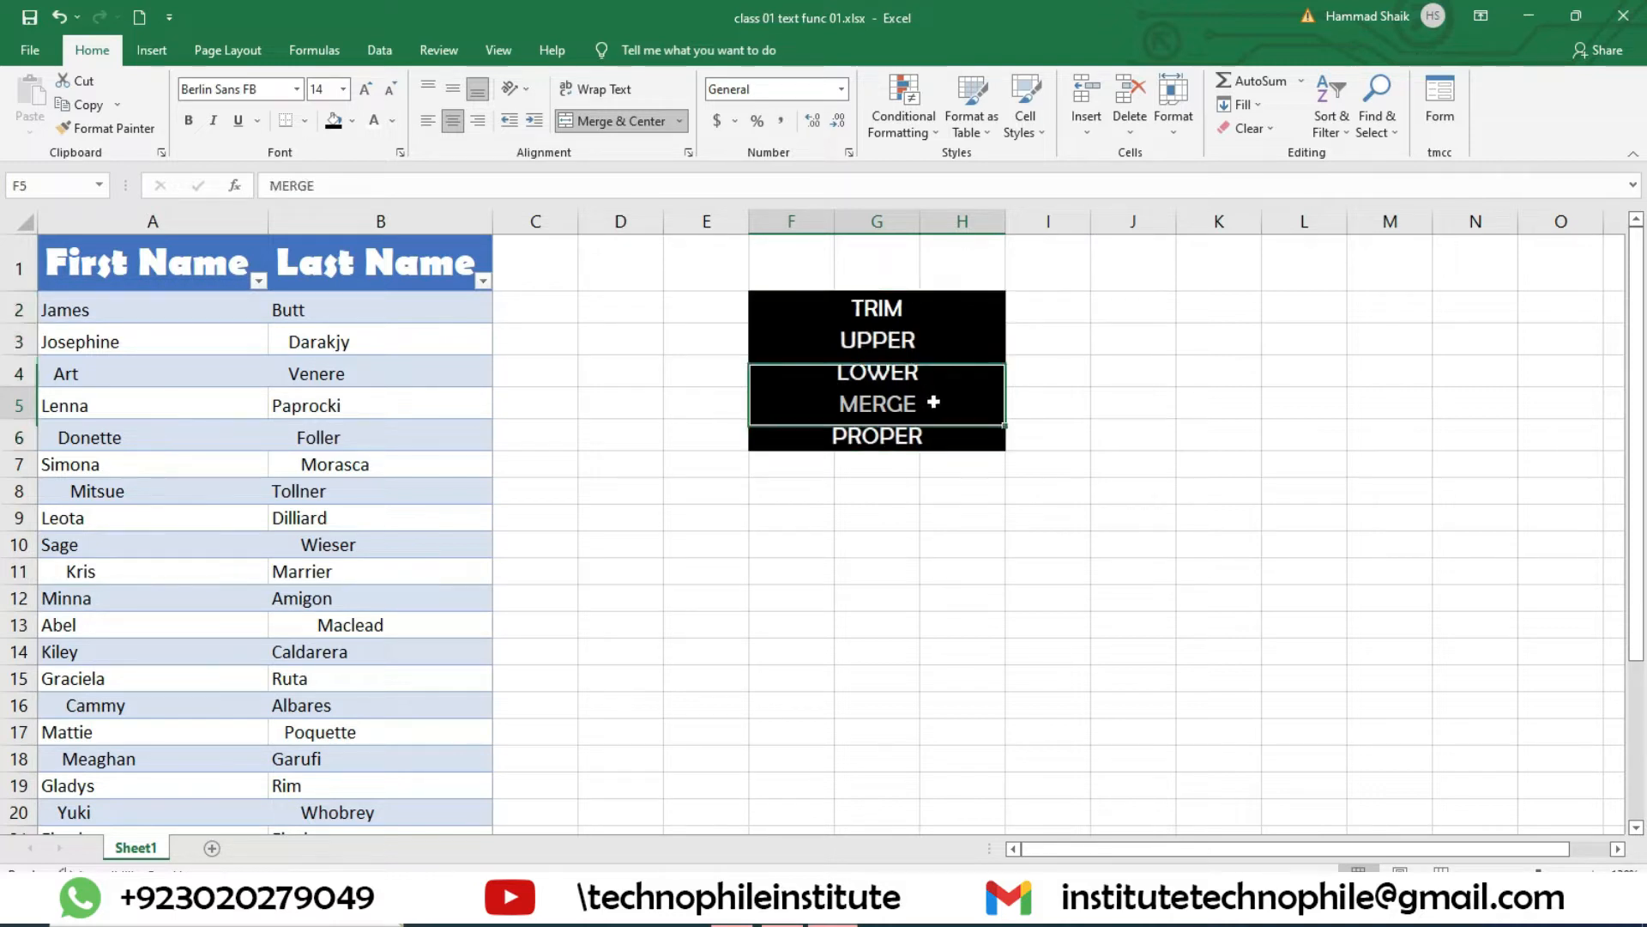
{"action": "left_click", "coordinate": [944, 413]}
{"action": "type", "text": "CONCATENATE"}
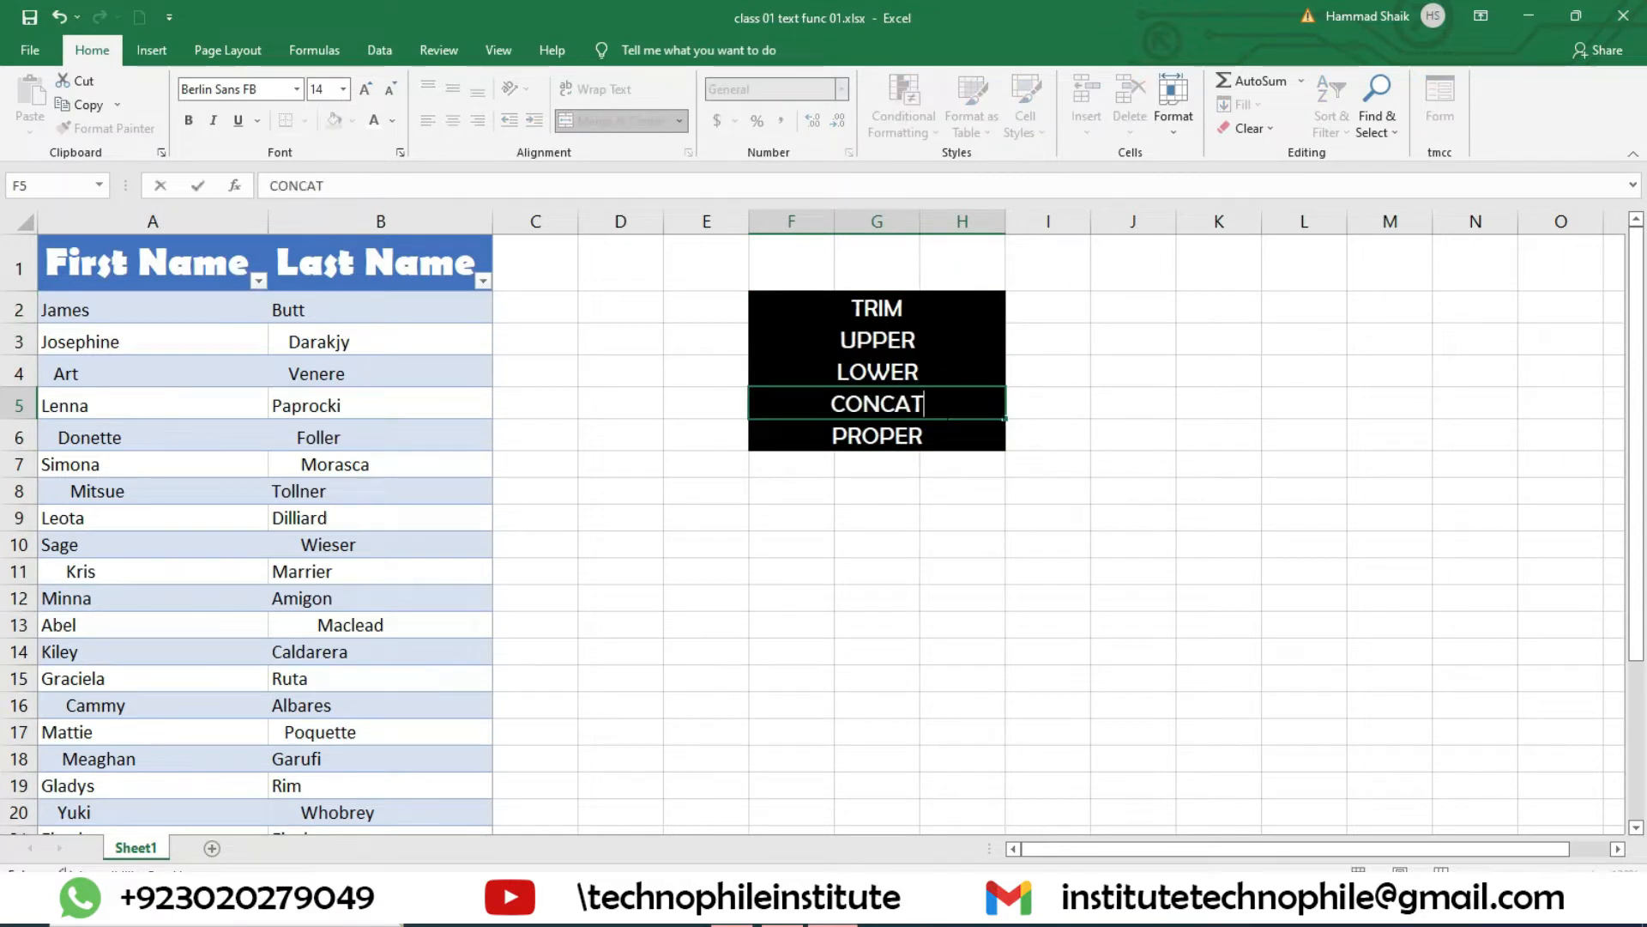
{"action": "key", "text": "Return"}
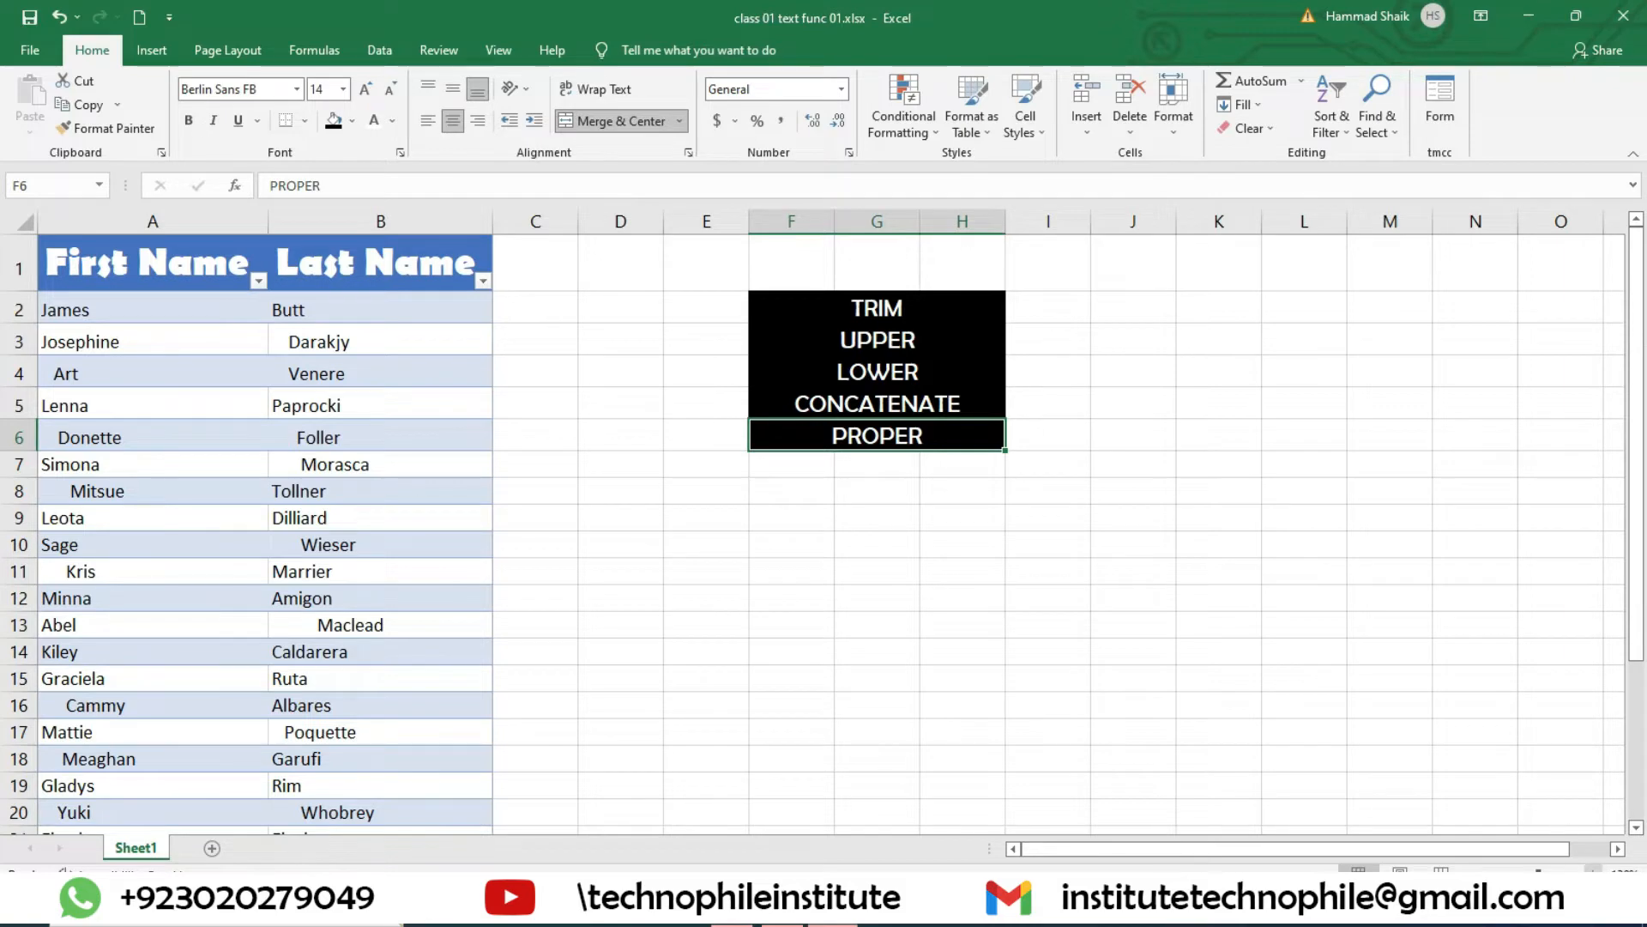
- Examine the spacing of the entries in the table's First Name and Last Name columns
{"action": "left_click", "coordinate": [1594, 872]}
{"action": "scroll", "coordinate": [970, 331], "scroll_direction": "up", "scroll_amount": 1}
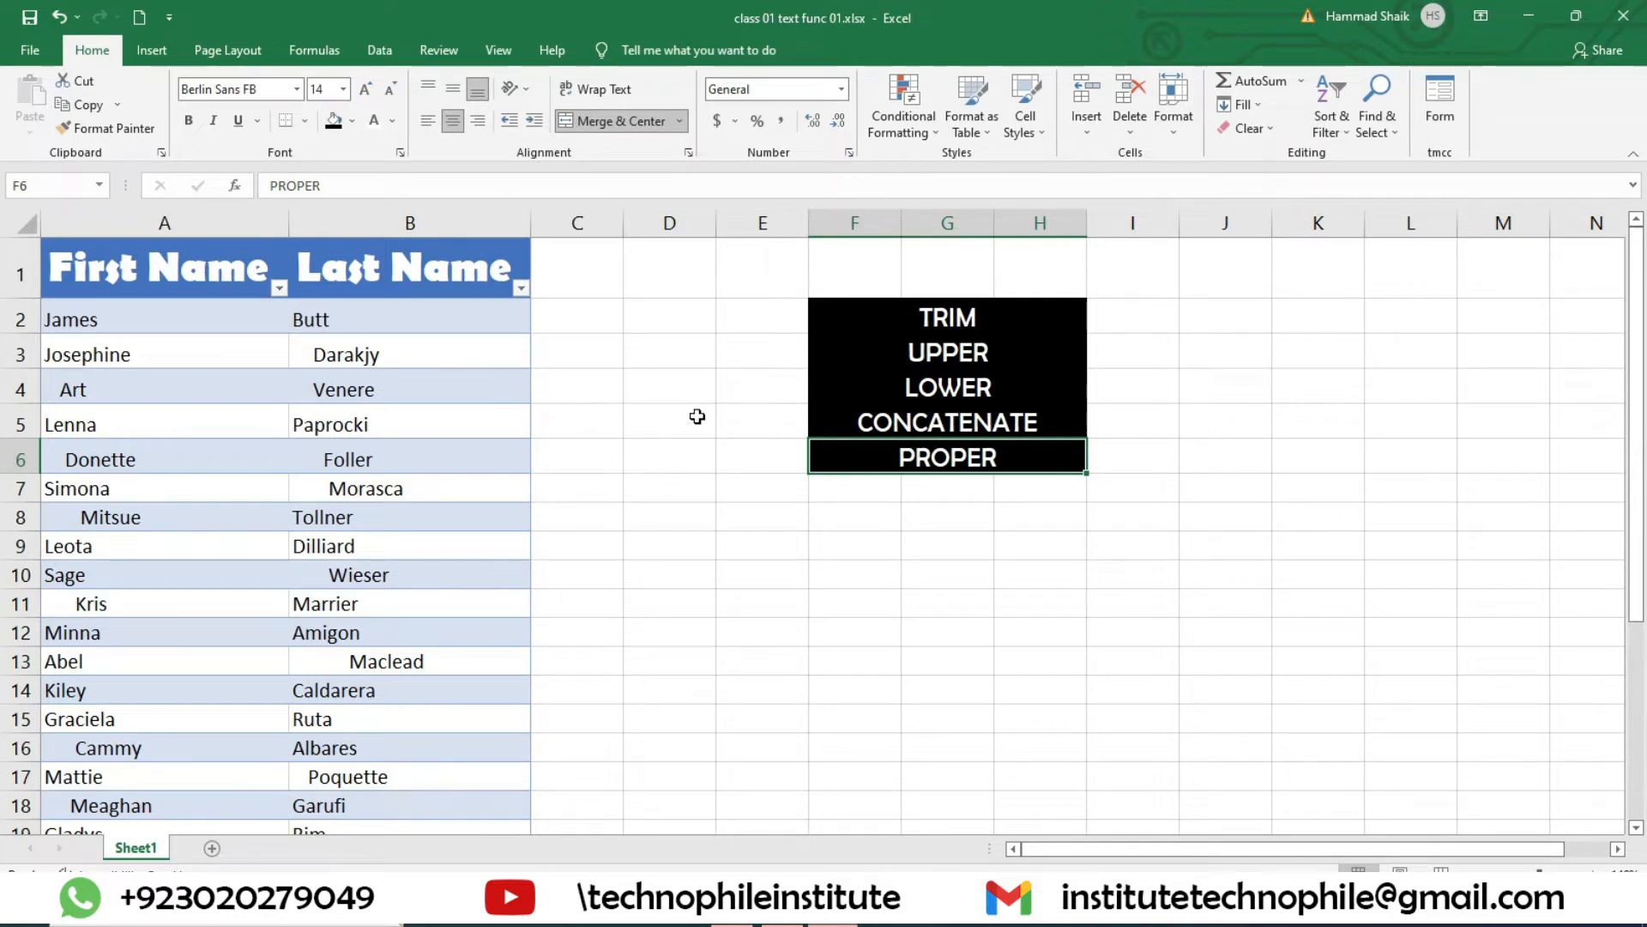
{"action": "left_click", "coordinate": [698, 514]}
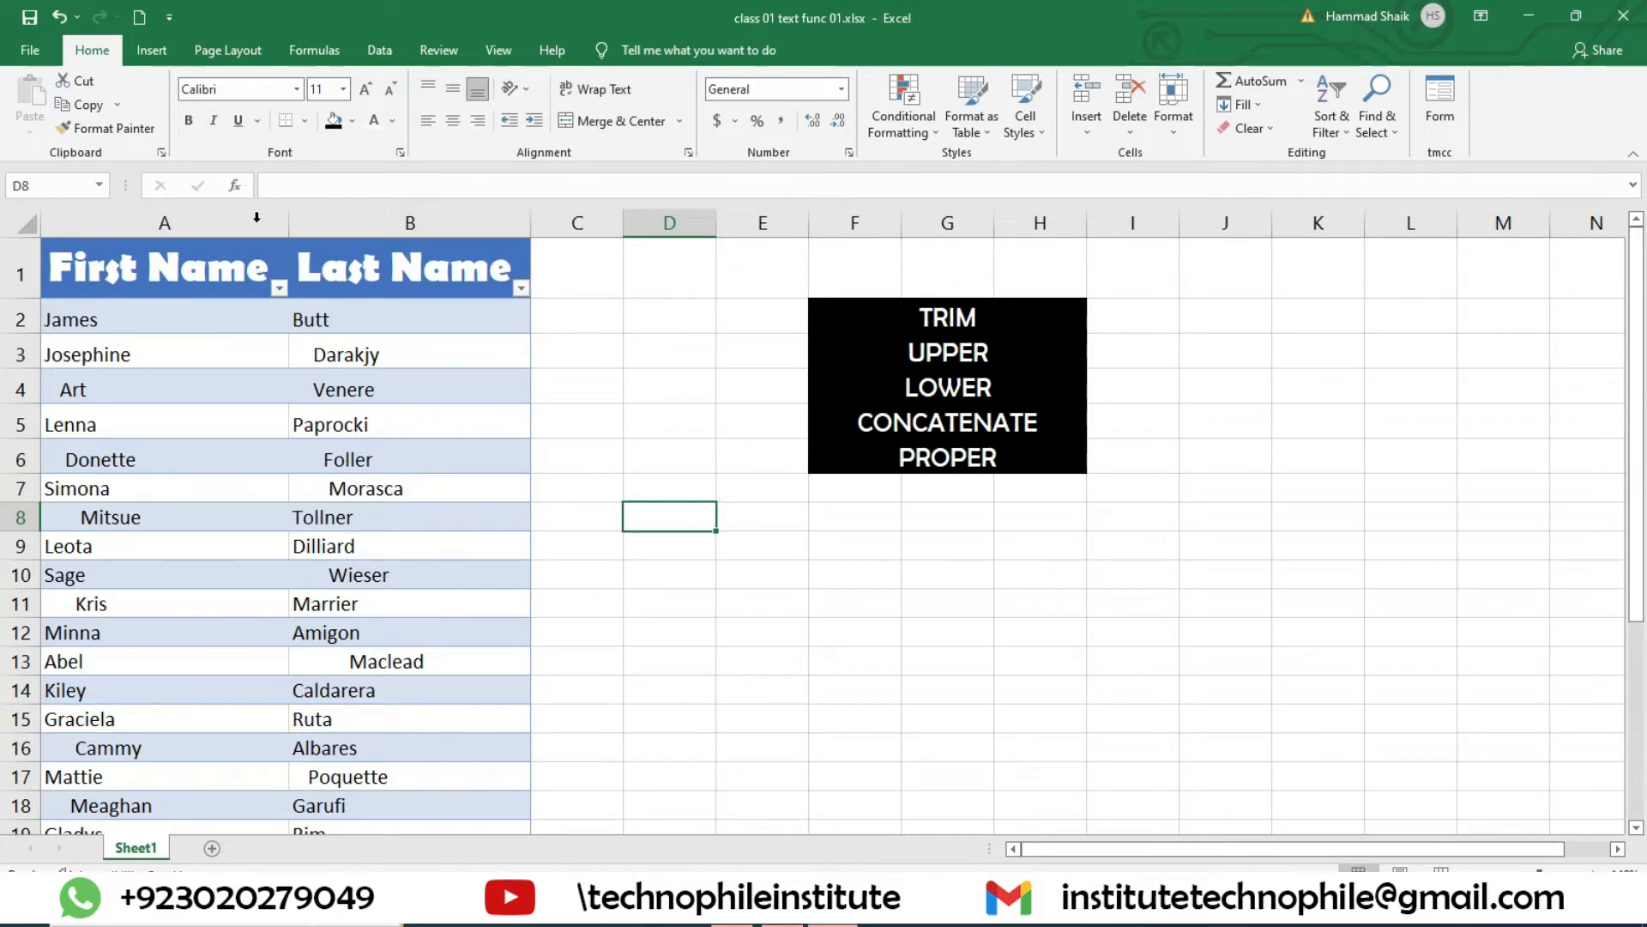
{"action": "left_click", "coordinate": [167, 221]}
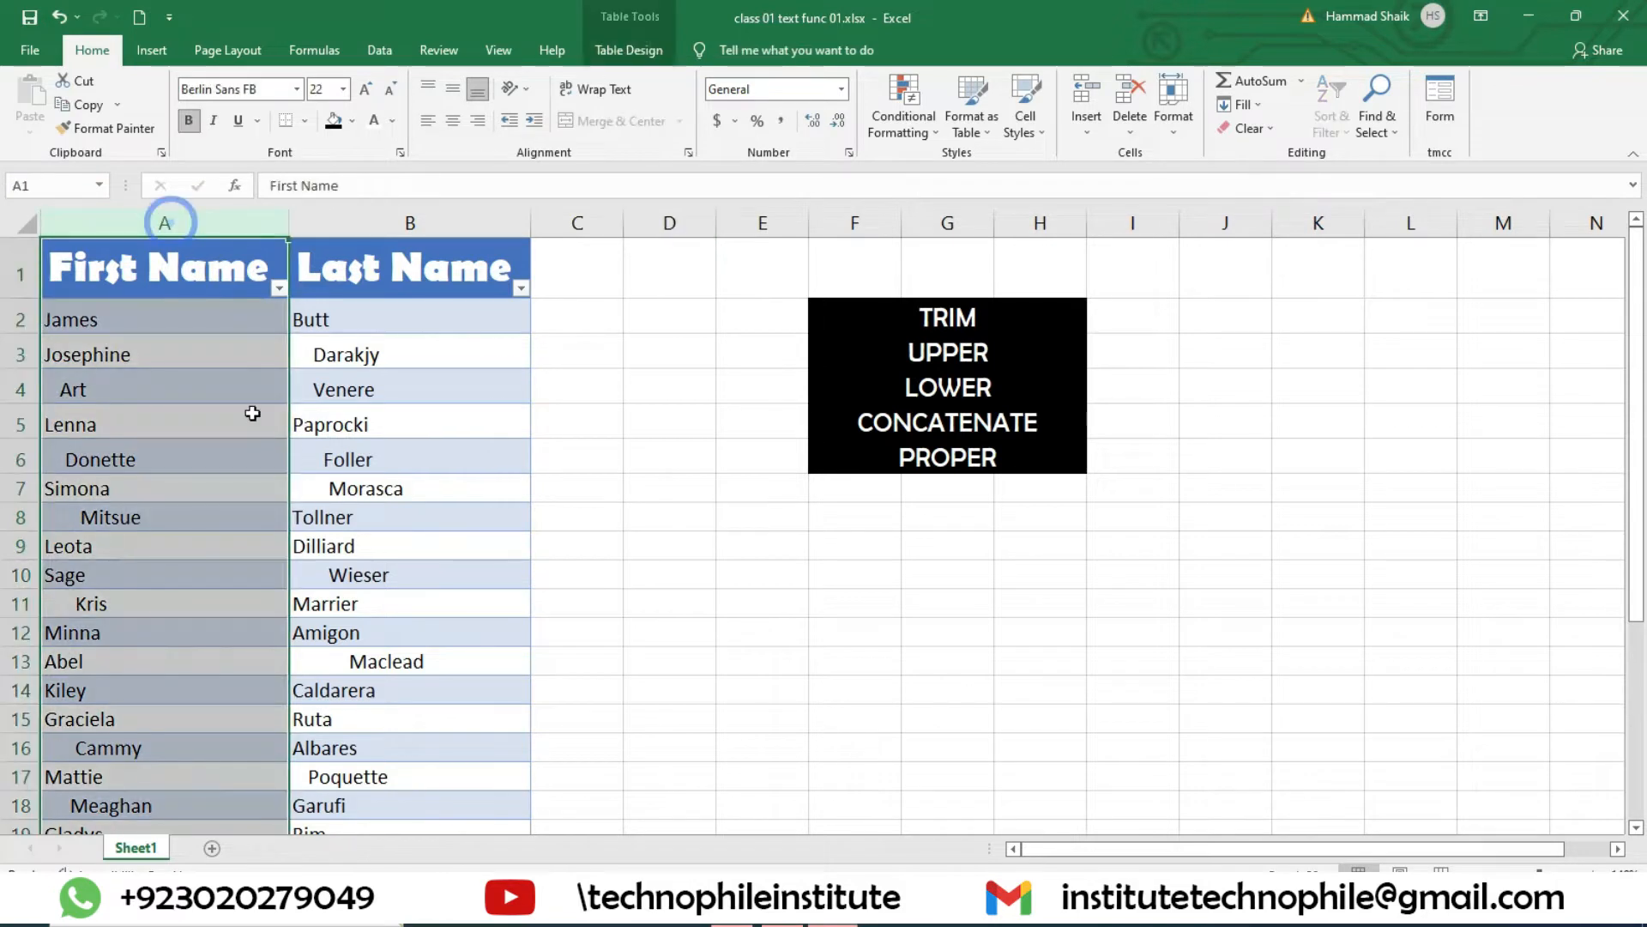
{"action": "left_click", "coordinate": [217, 331]}
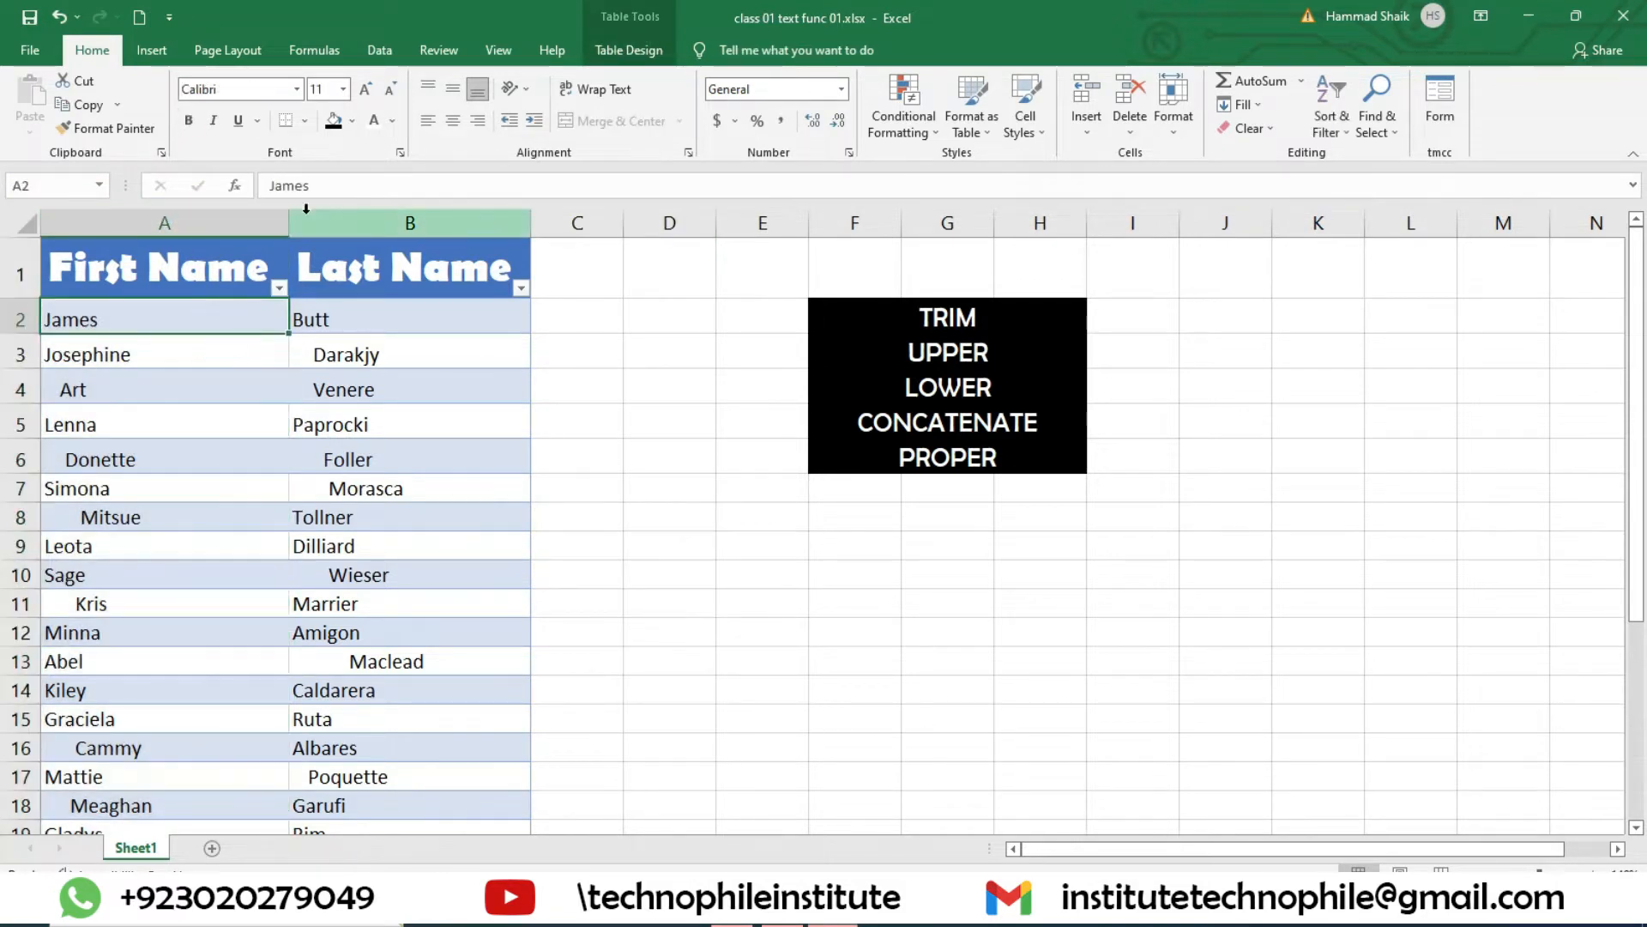
{"action": "left_click", "coordinate": [309, 358]}
{"action": "scroll", "coordinate": [330, 621], "scroll_direction": "down", "scroll_amount": 3}
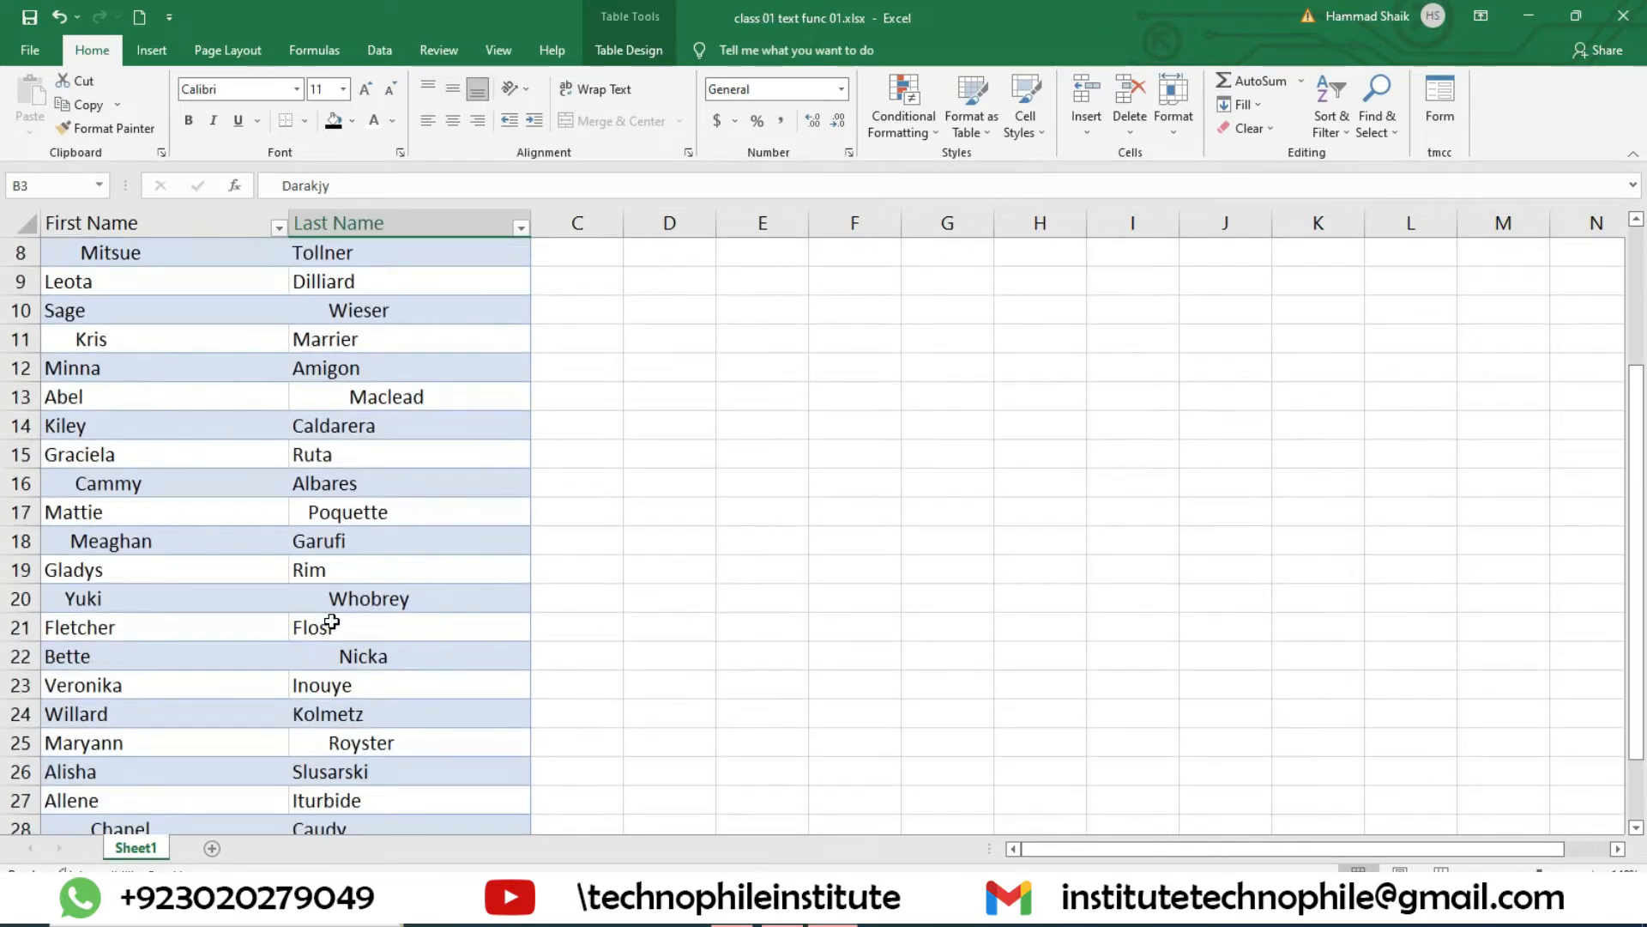
{"action": "scroll", "coordinate": [330, 621], "scroll_direction": "up", "scroll_amount": 3}
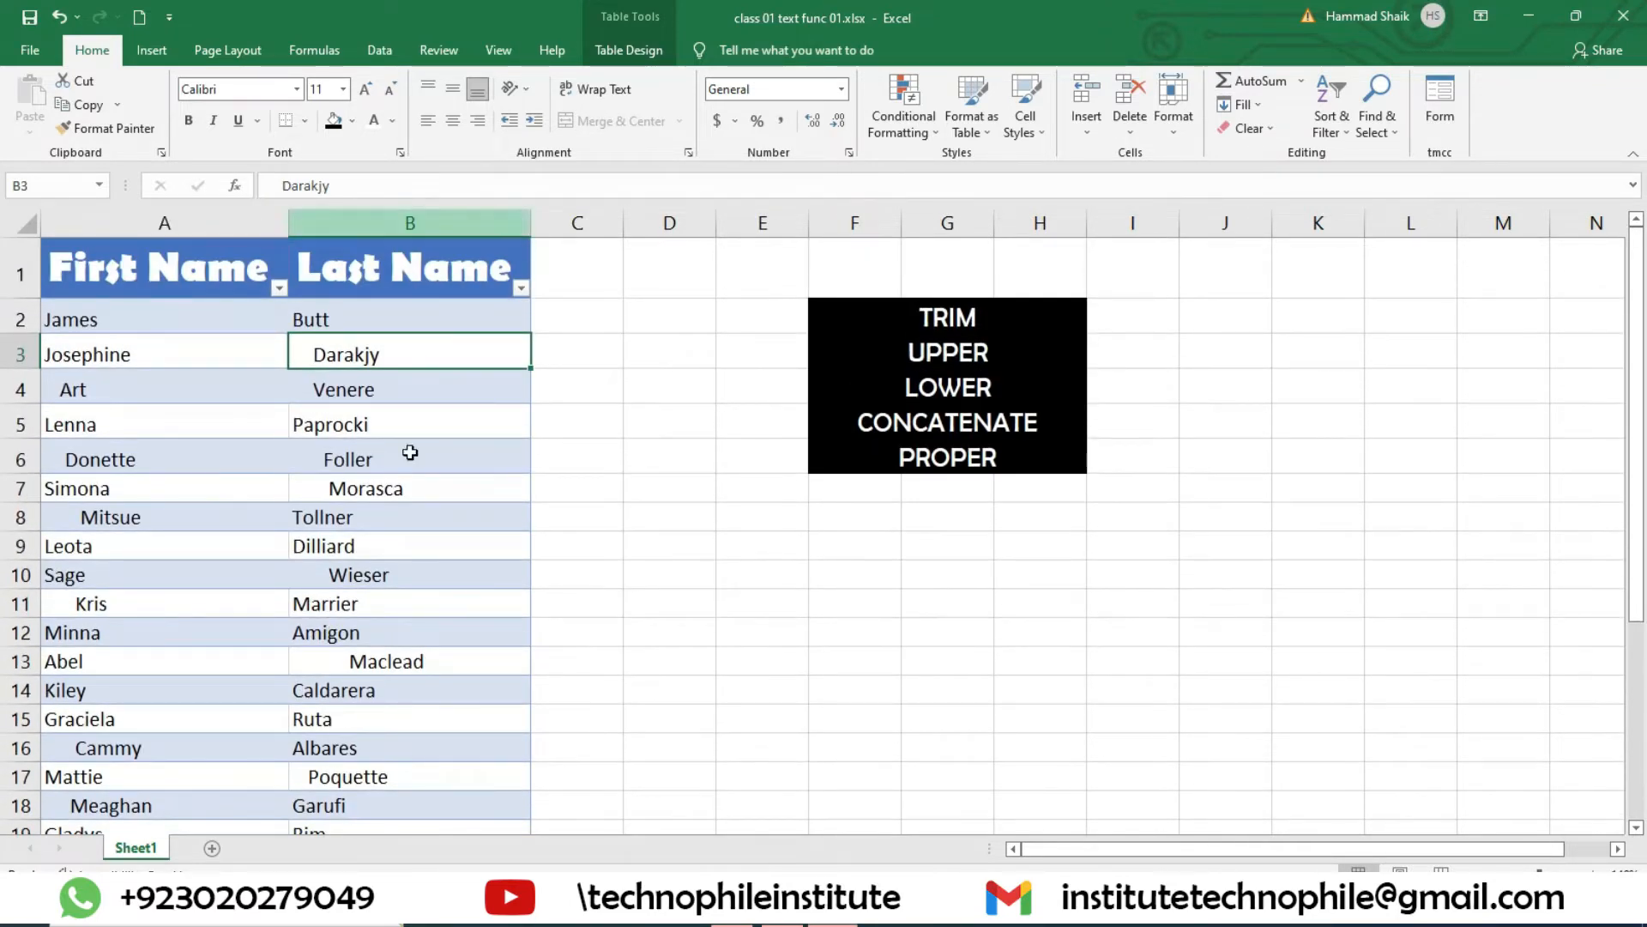
{"action": "left_click", "coordinate": [208, 418]}
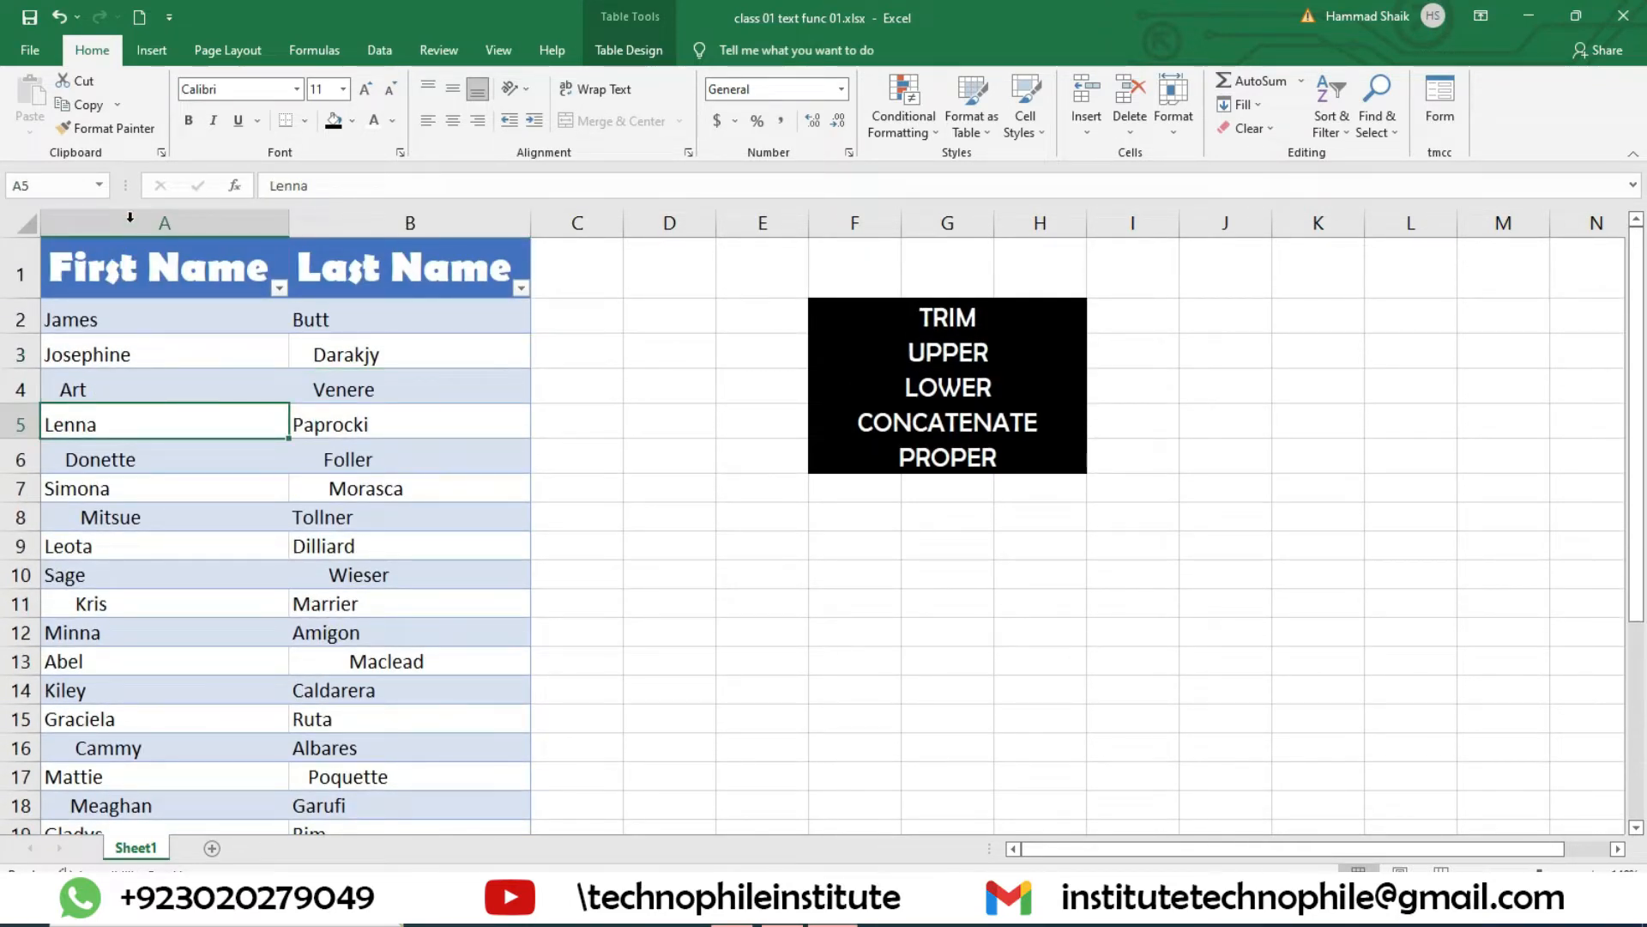
{"action": "left_click_drag", "start_coordinate": [165, 243], "coordinate": [454, 658]}
{"action": "scroll", "coordinate": [146, 357], "scroll_direction": "up", "scroll_amount": 2}
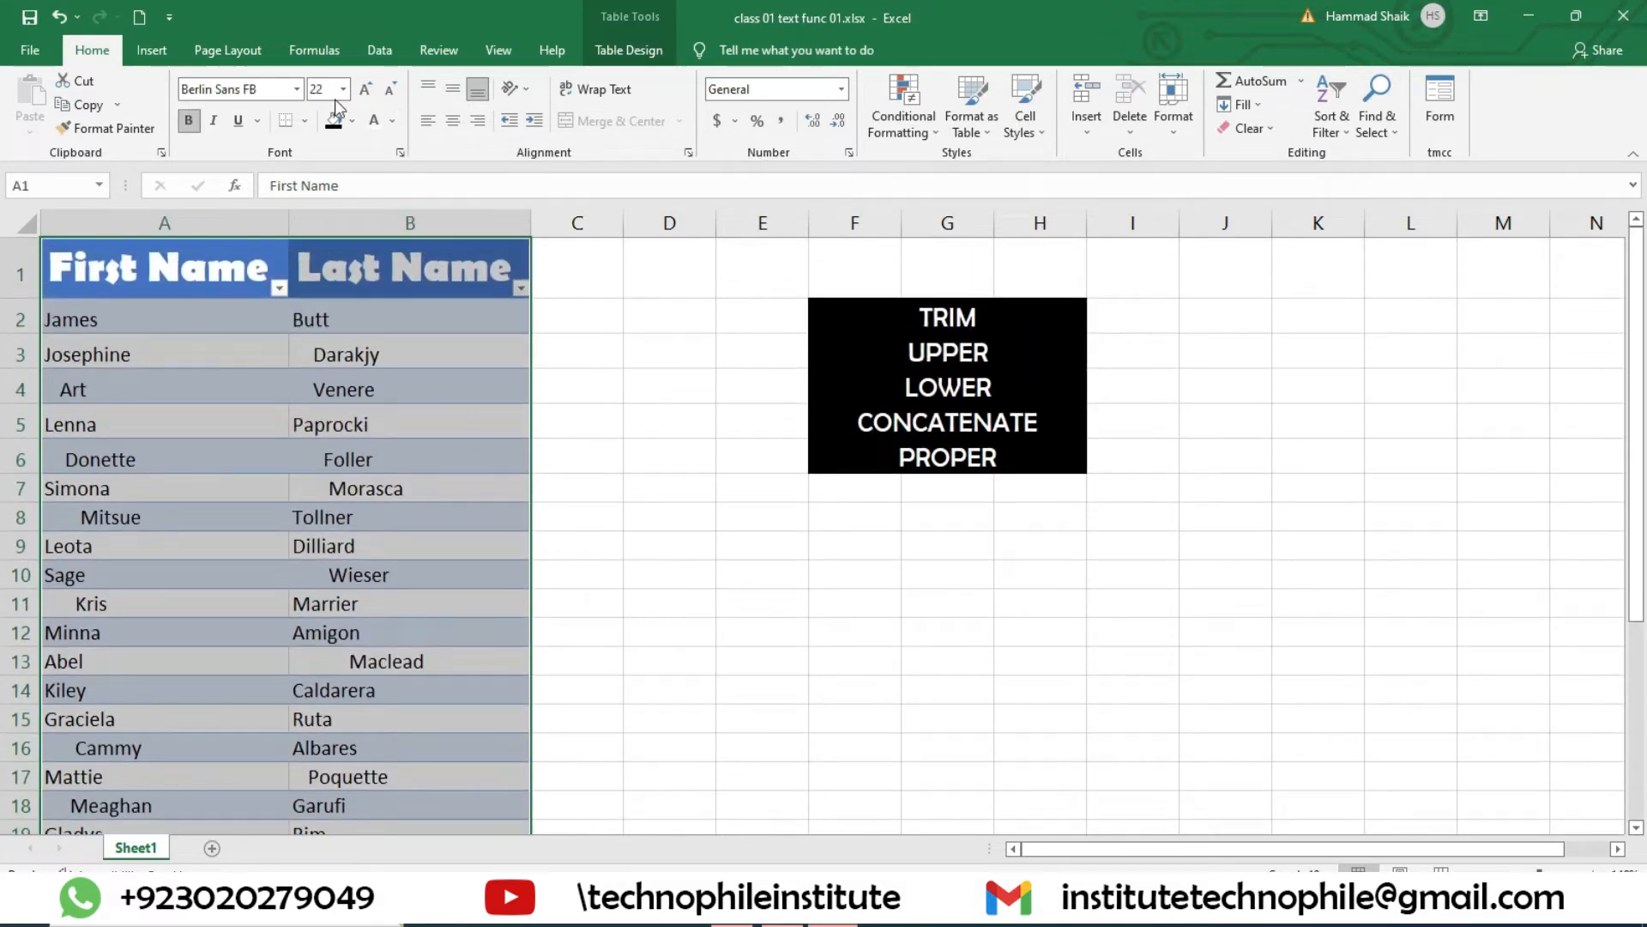
{"action": "left_click", "coordinate": [151, 53]}
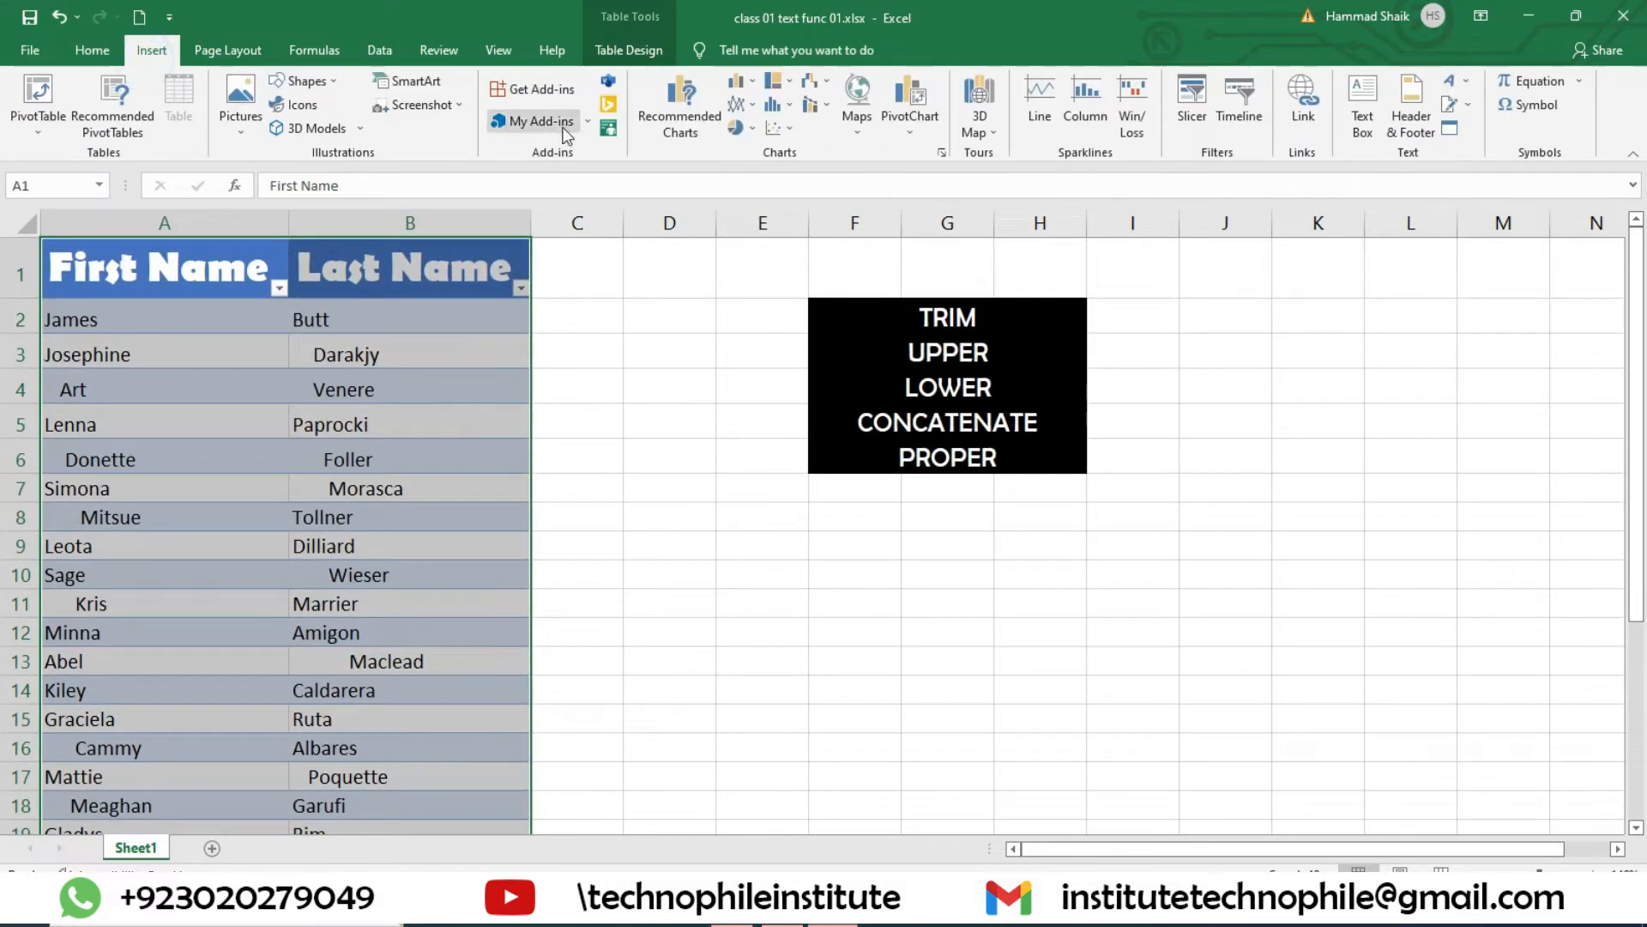
{"action": "left_click", "coordinate": [92, 51]}
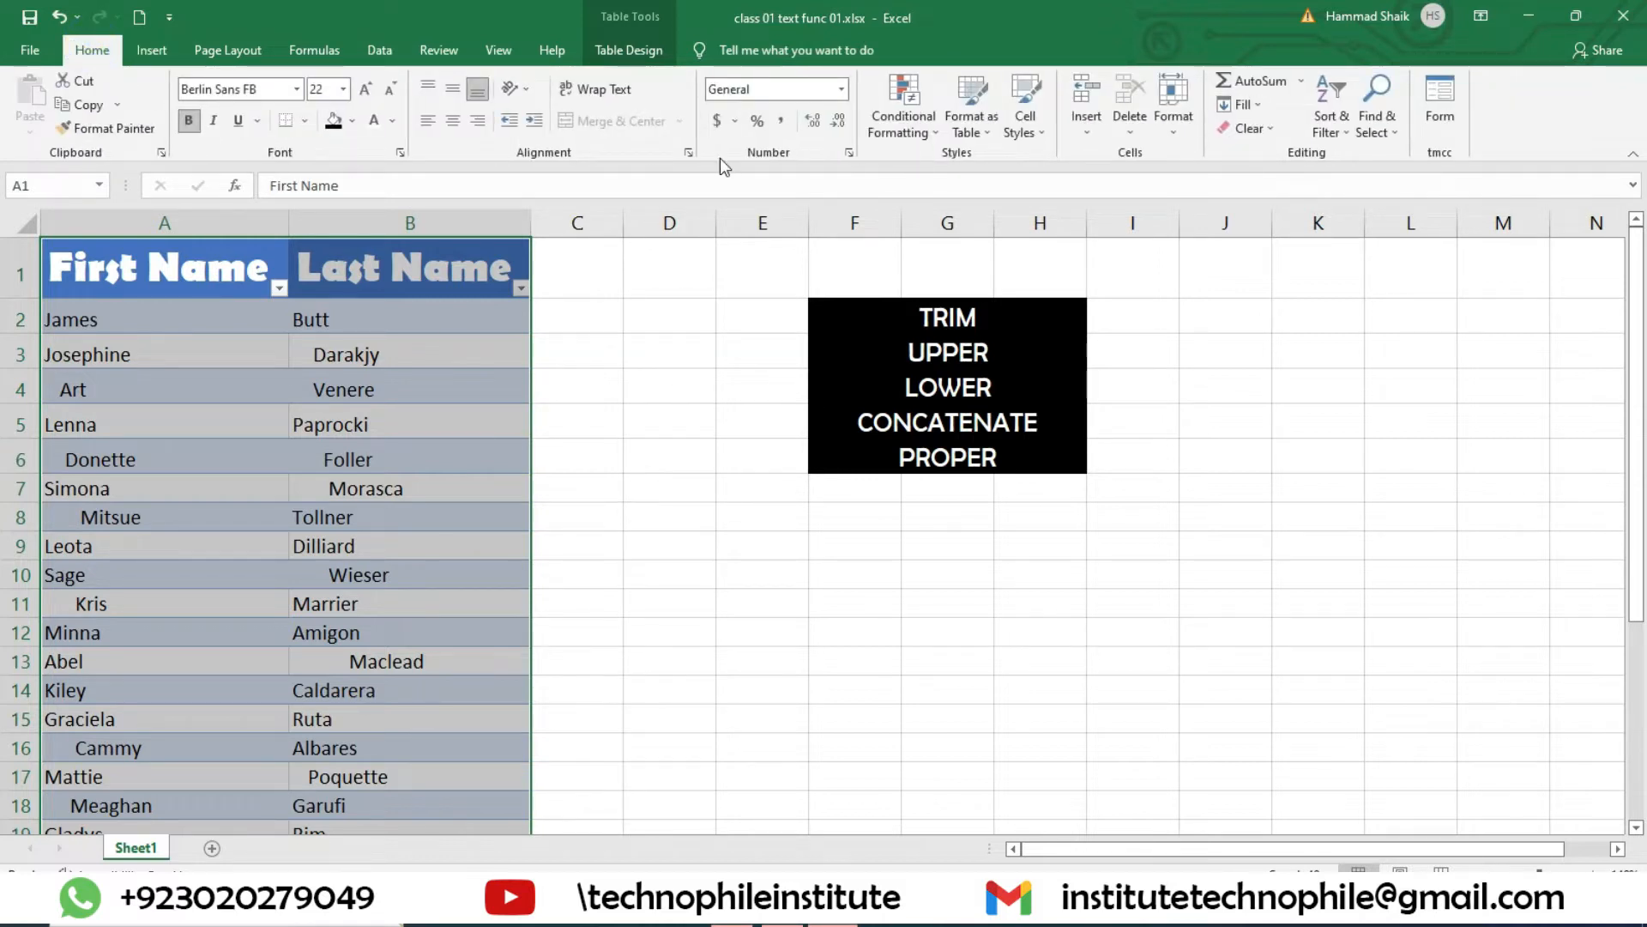
{"action": "left_click", "coordinate": [544, 357]}
{"action": "left_click", "coordinate": [99, 293]}
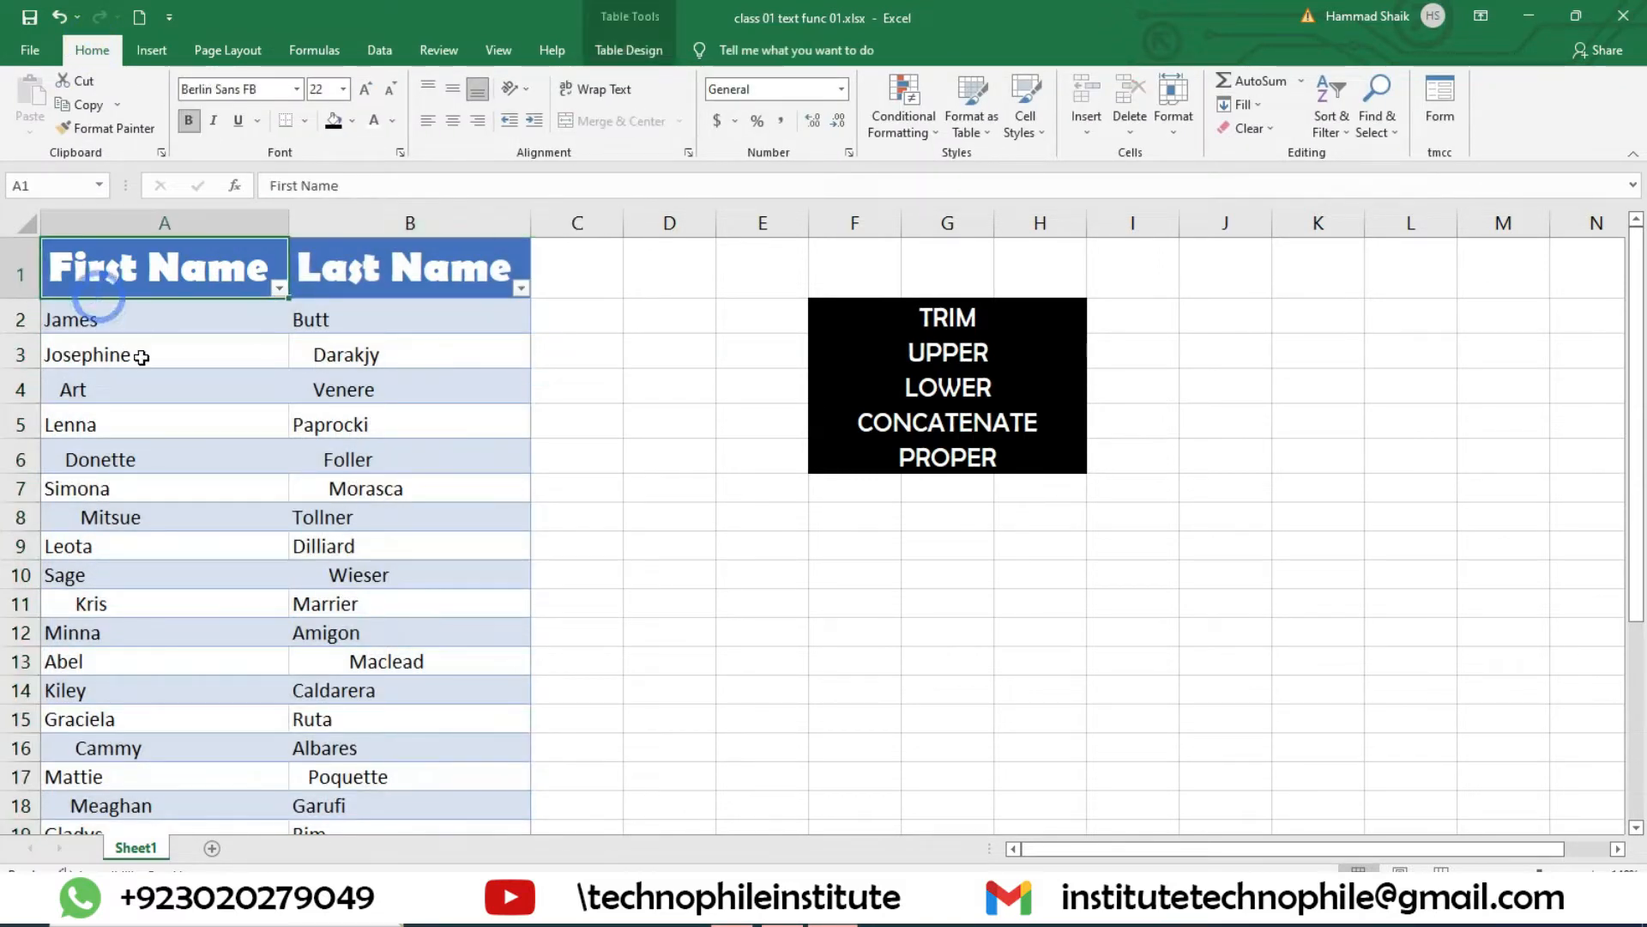
{"action": "left_click", "coordinate": [142, 357]}
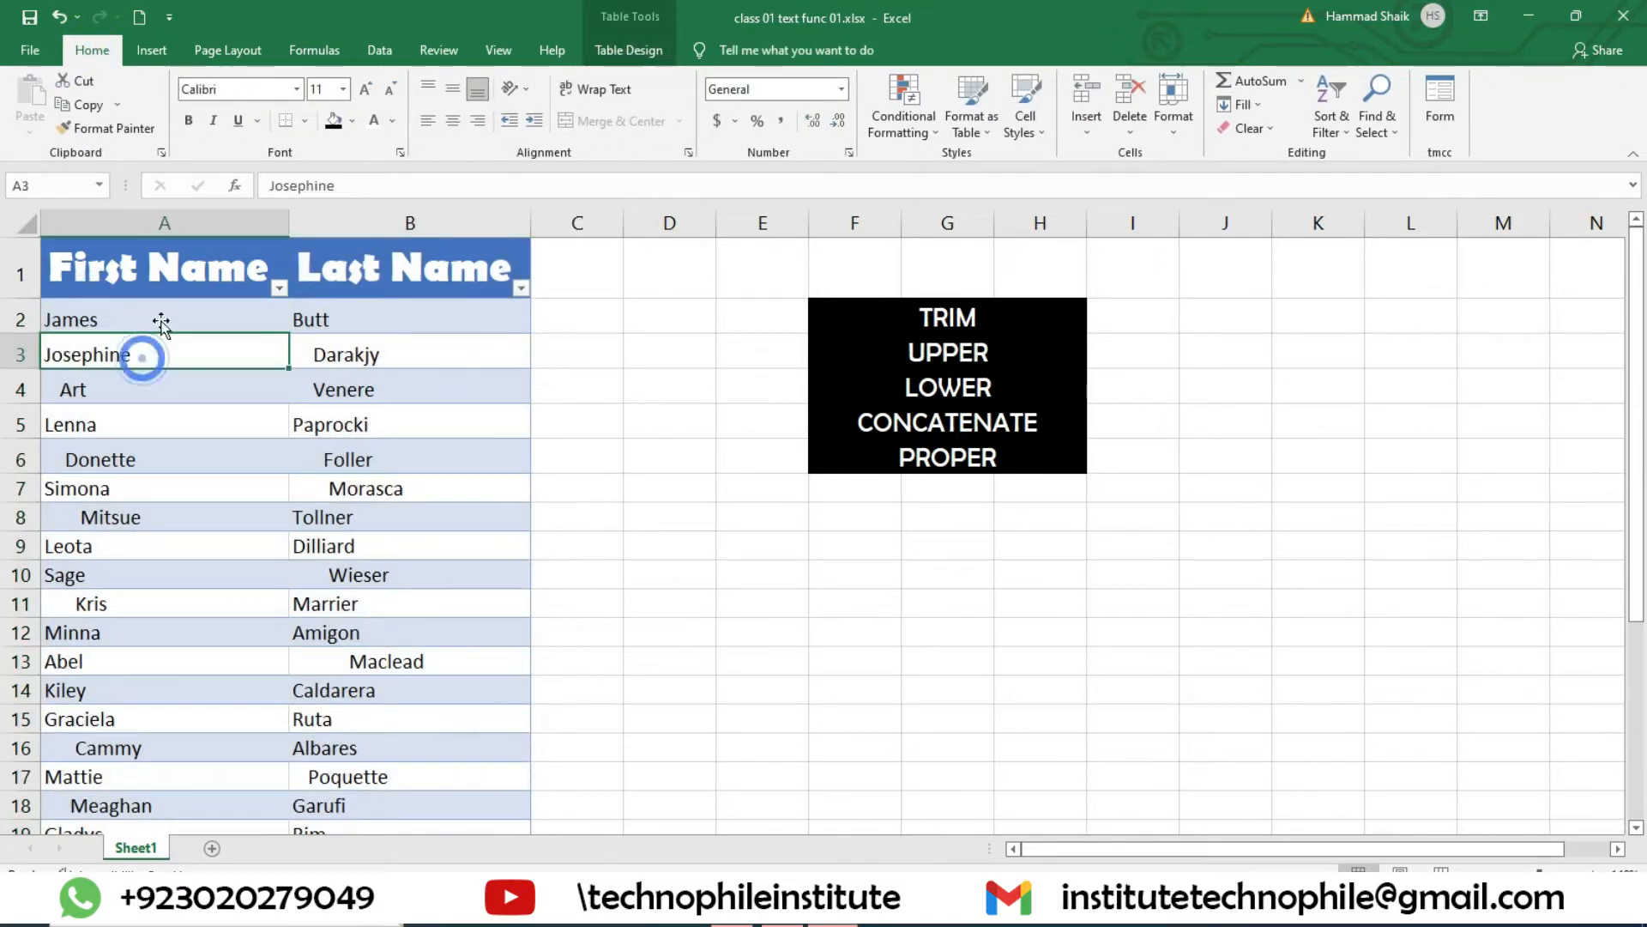
- Load the whole First Name and Last Name table into the Power Query Editor
{"action": "left_click", "coordinate": [380, 53]}
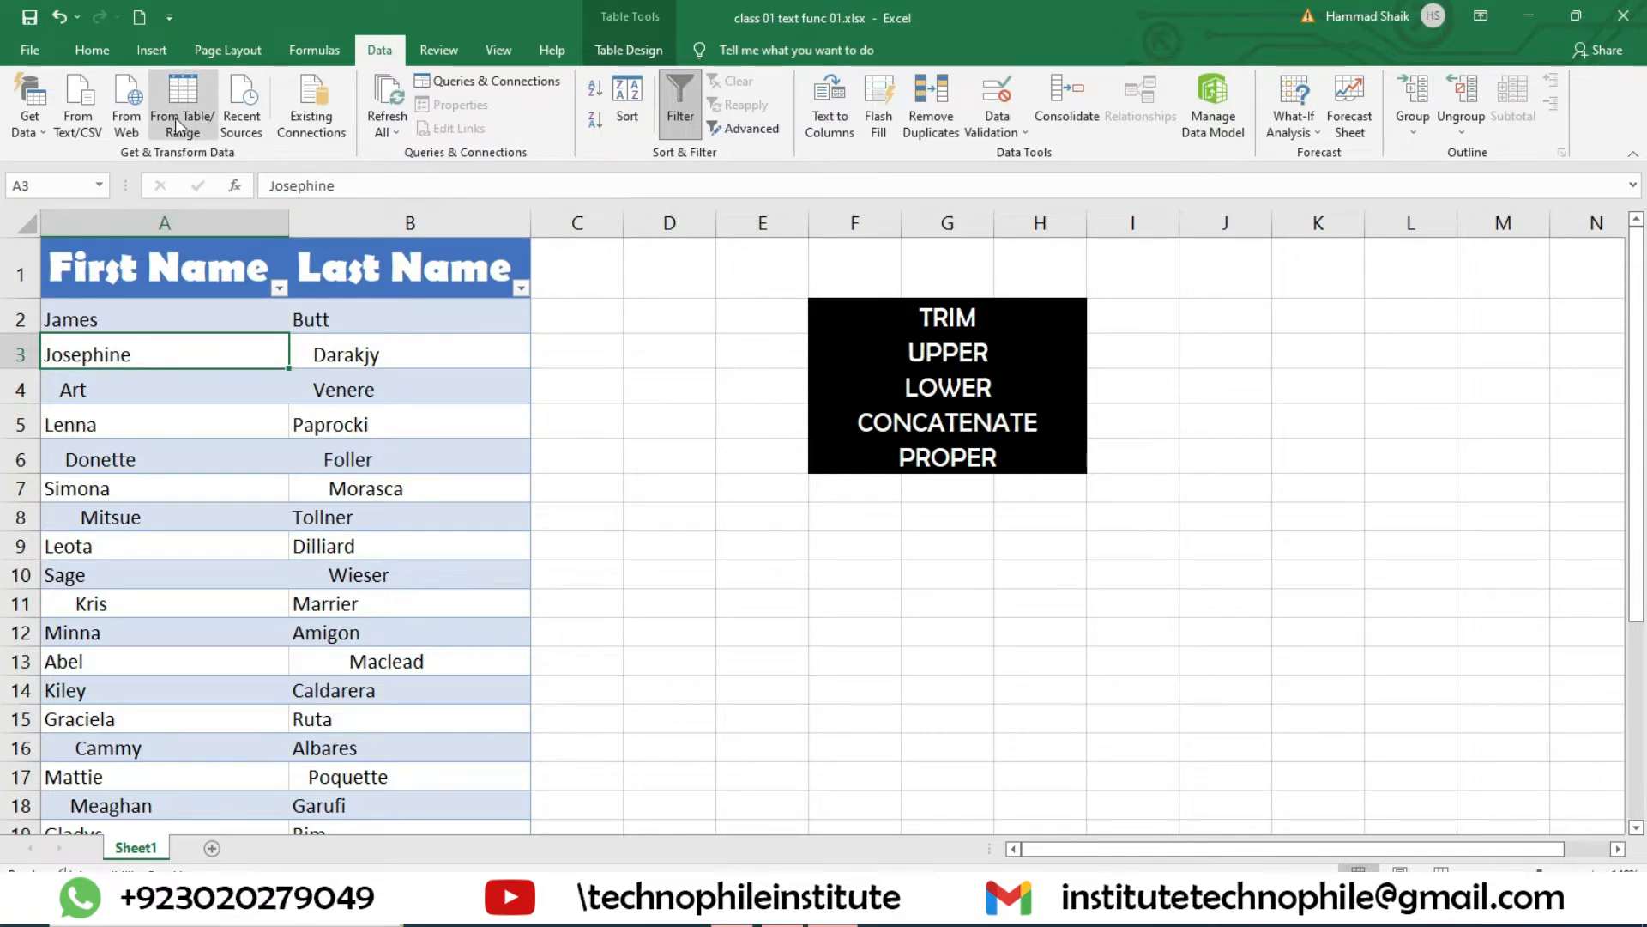
{"action": "left_click_drag", "start_coordinate": [117, 261], "coordinate": [444, 768]}
{"action": "scroll", "coordinate": [369, 628], "scroll_direction": "up", "scroll_amount": 4}
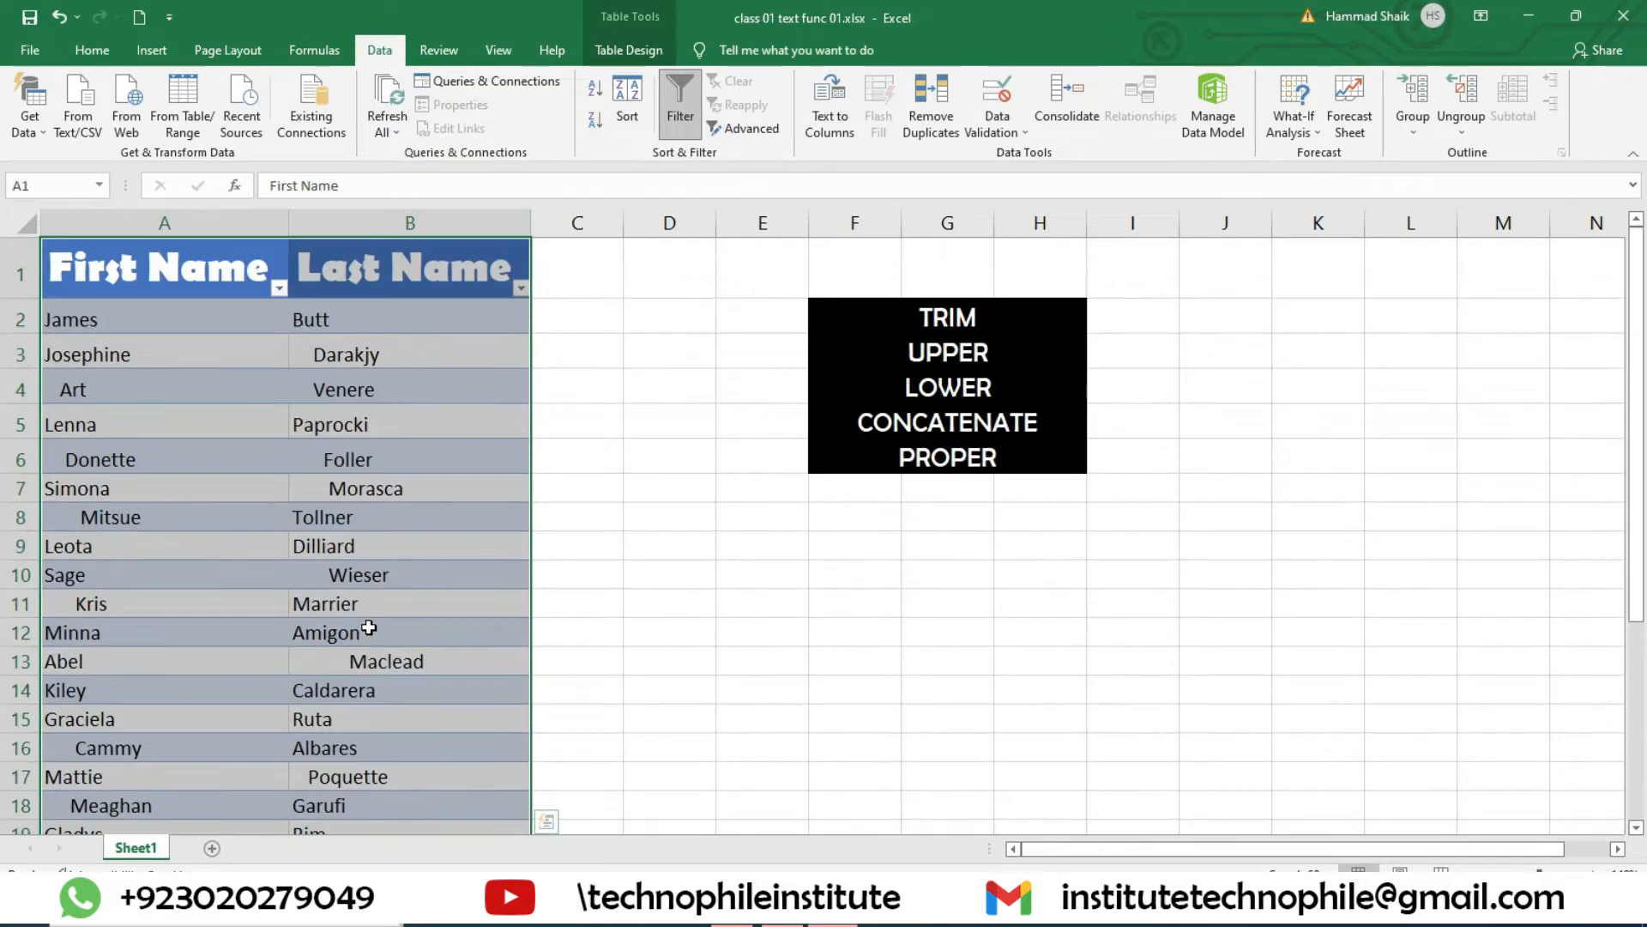
{"action": "left_click", "coordinate": [192, 121]}
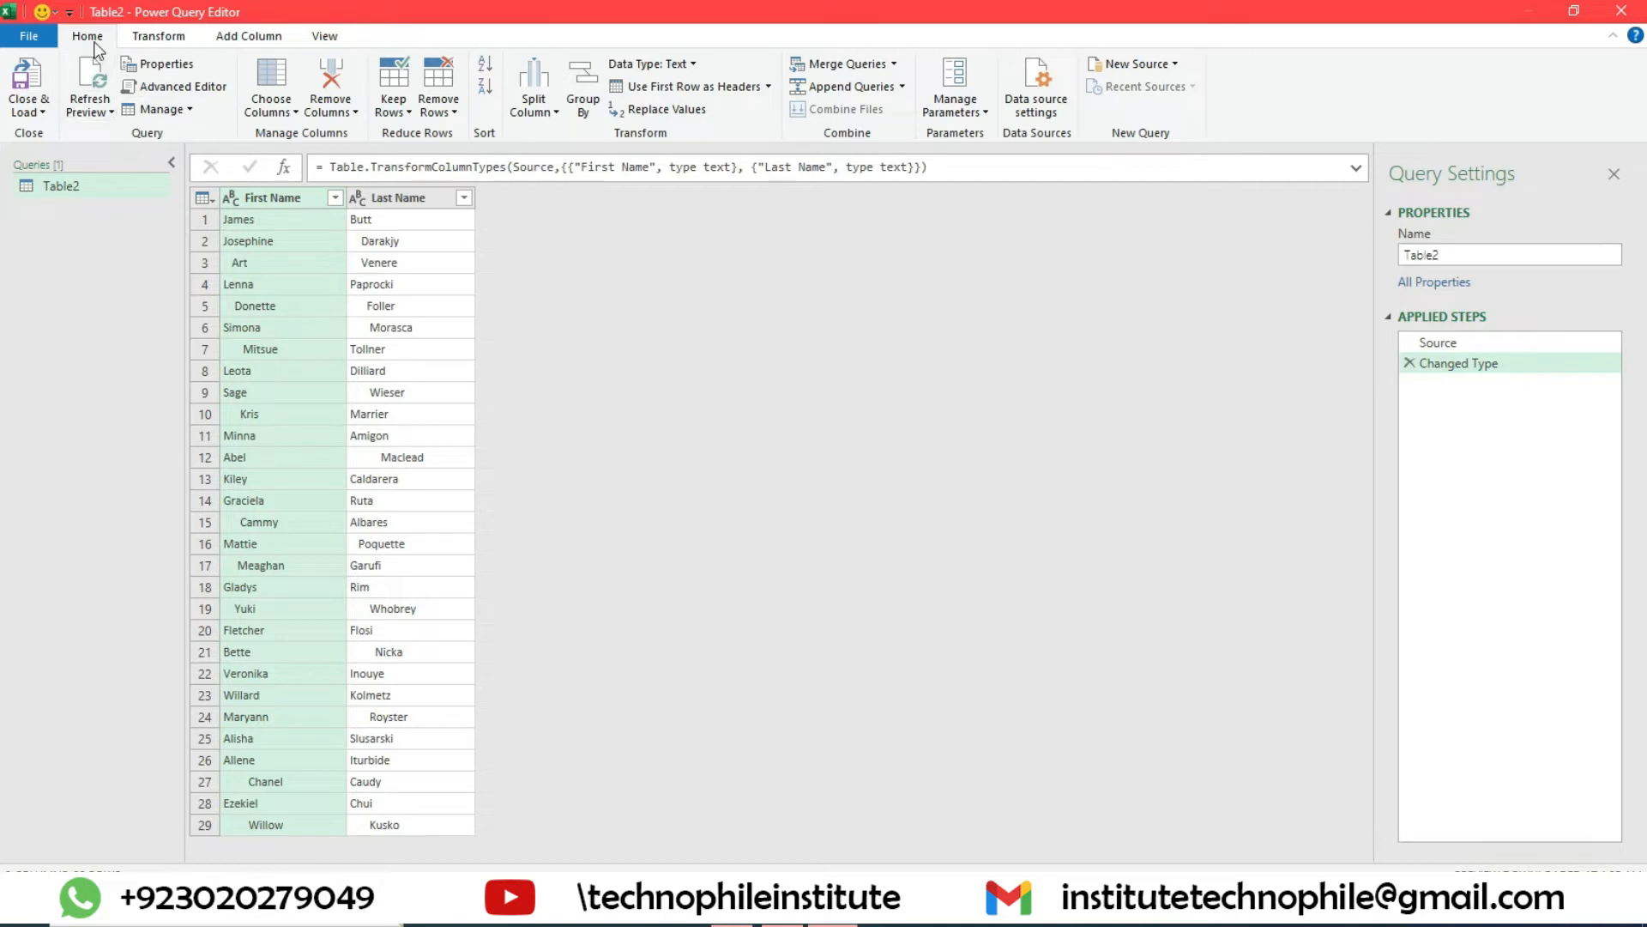
- Trim the First Name column as a trial, and delete the Trimmed Text step from the query
{"action": "left_click", "coordinate": [157, 39]}
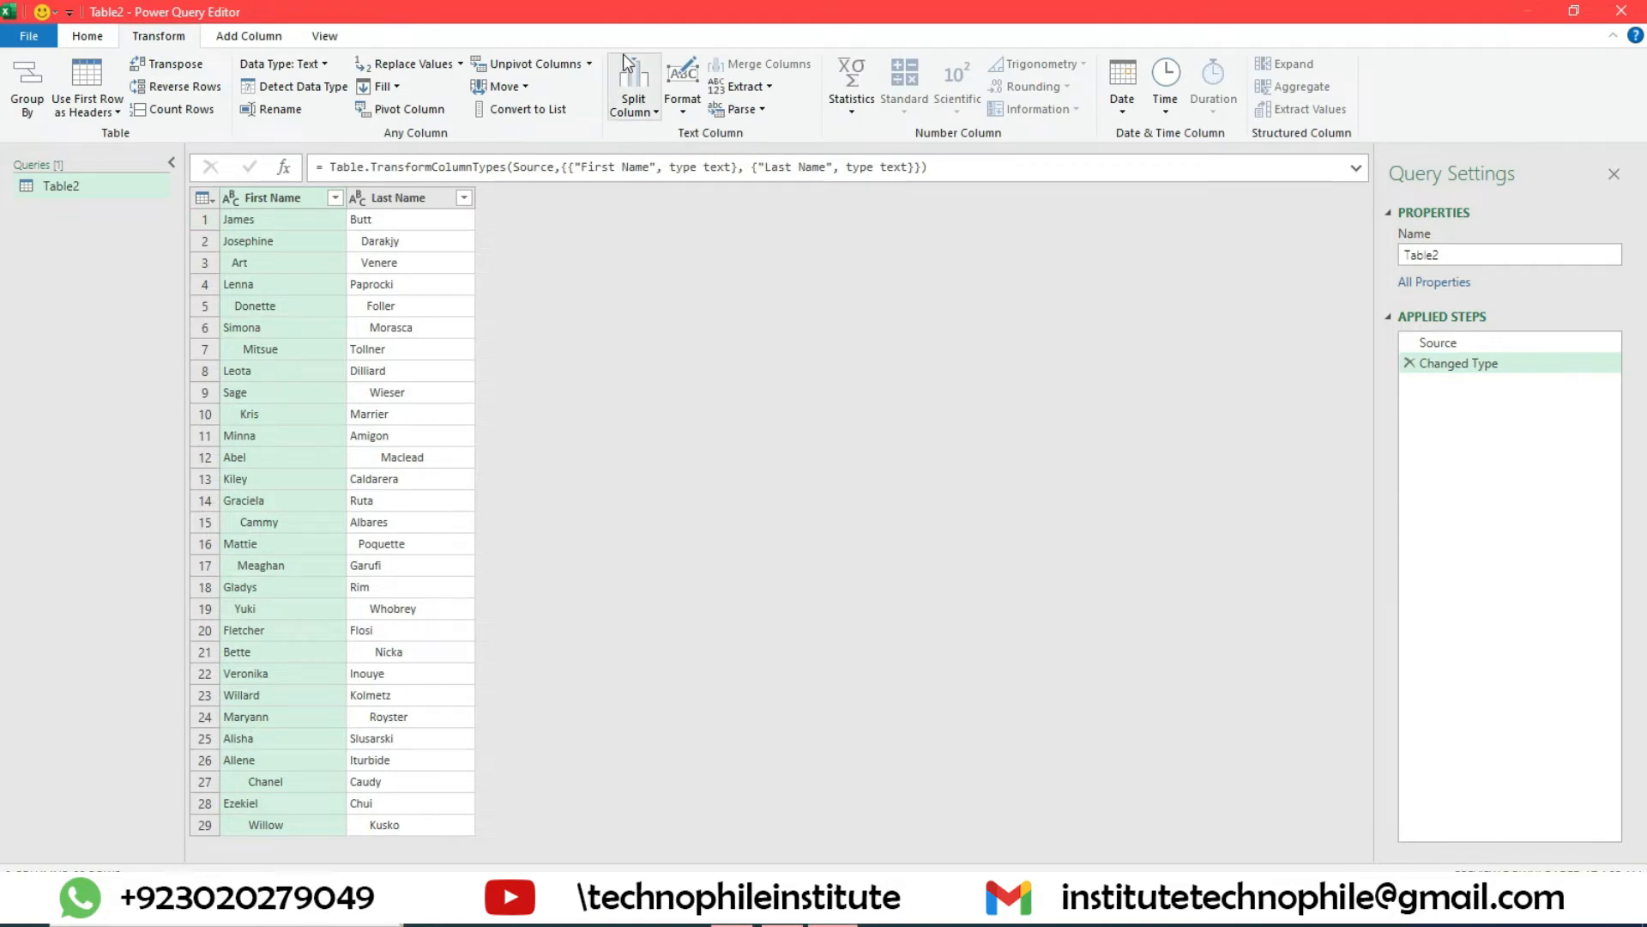
{"action": "left_click", "coordinate": [405, 266]}
{"action": "left_click", "coordinate": [286, 197]}
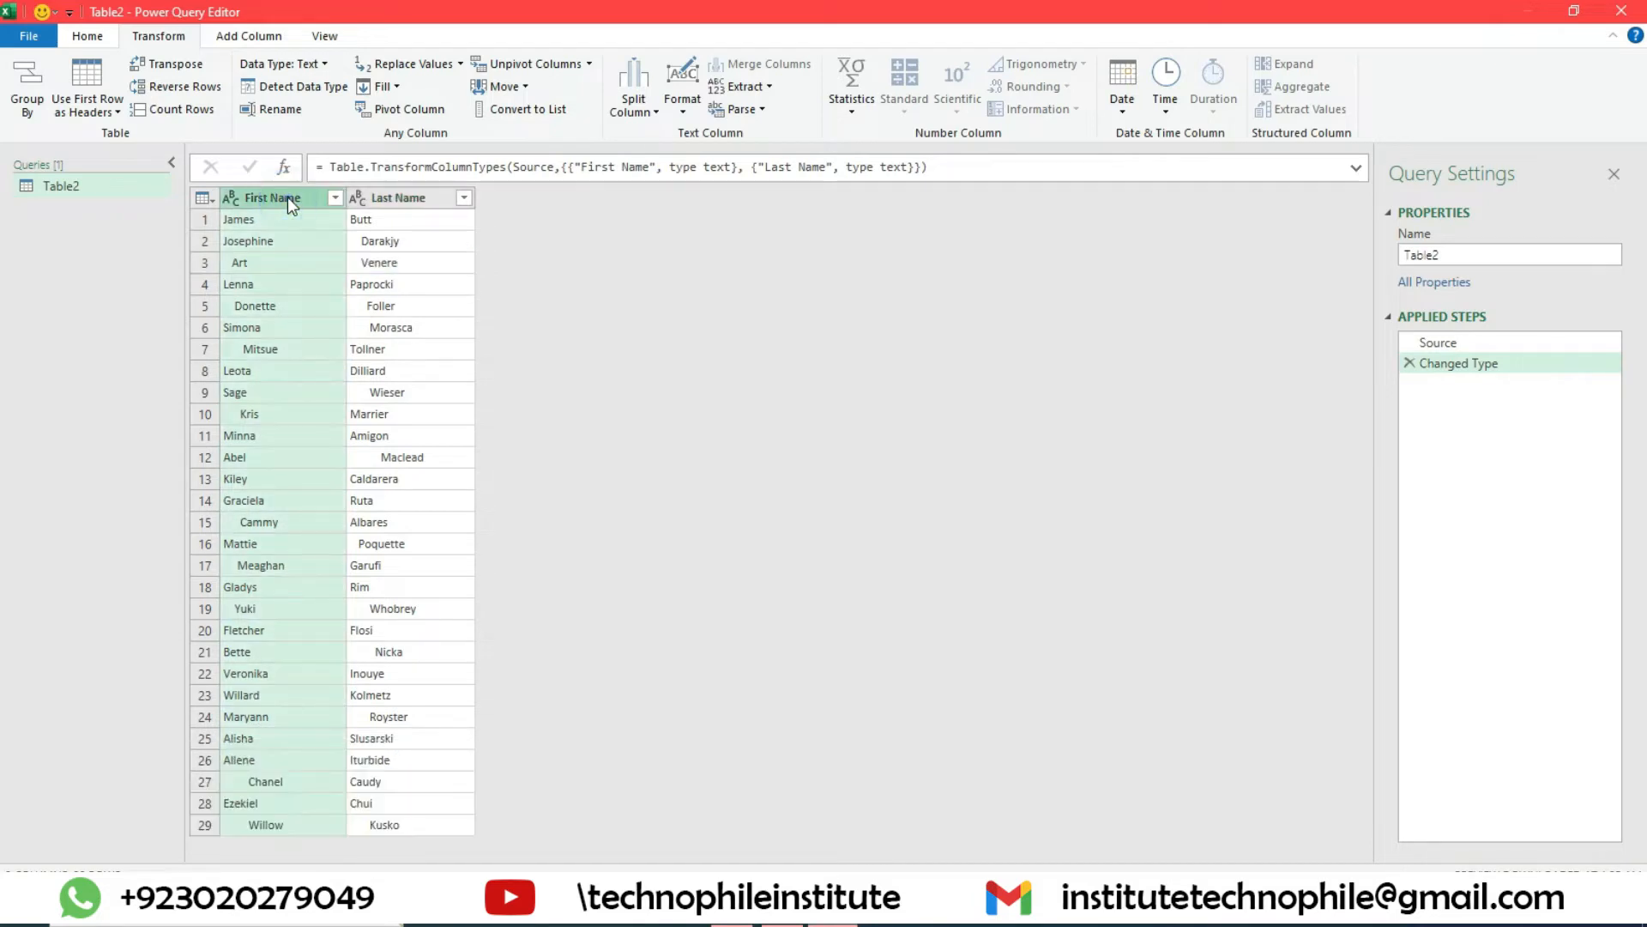
{"action": "left_click", "coordinate": [685, 110]}
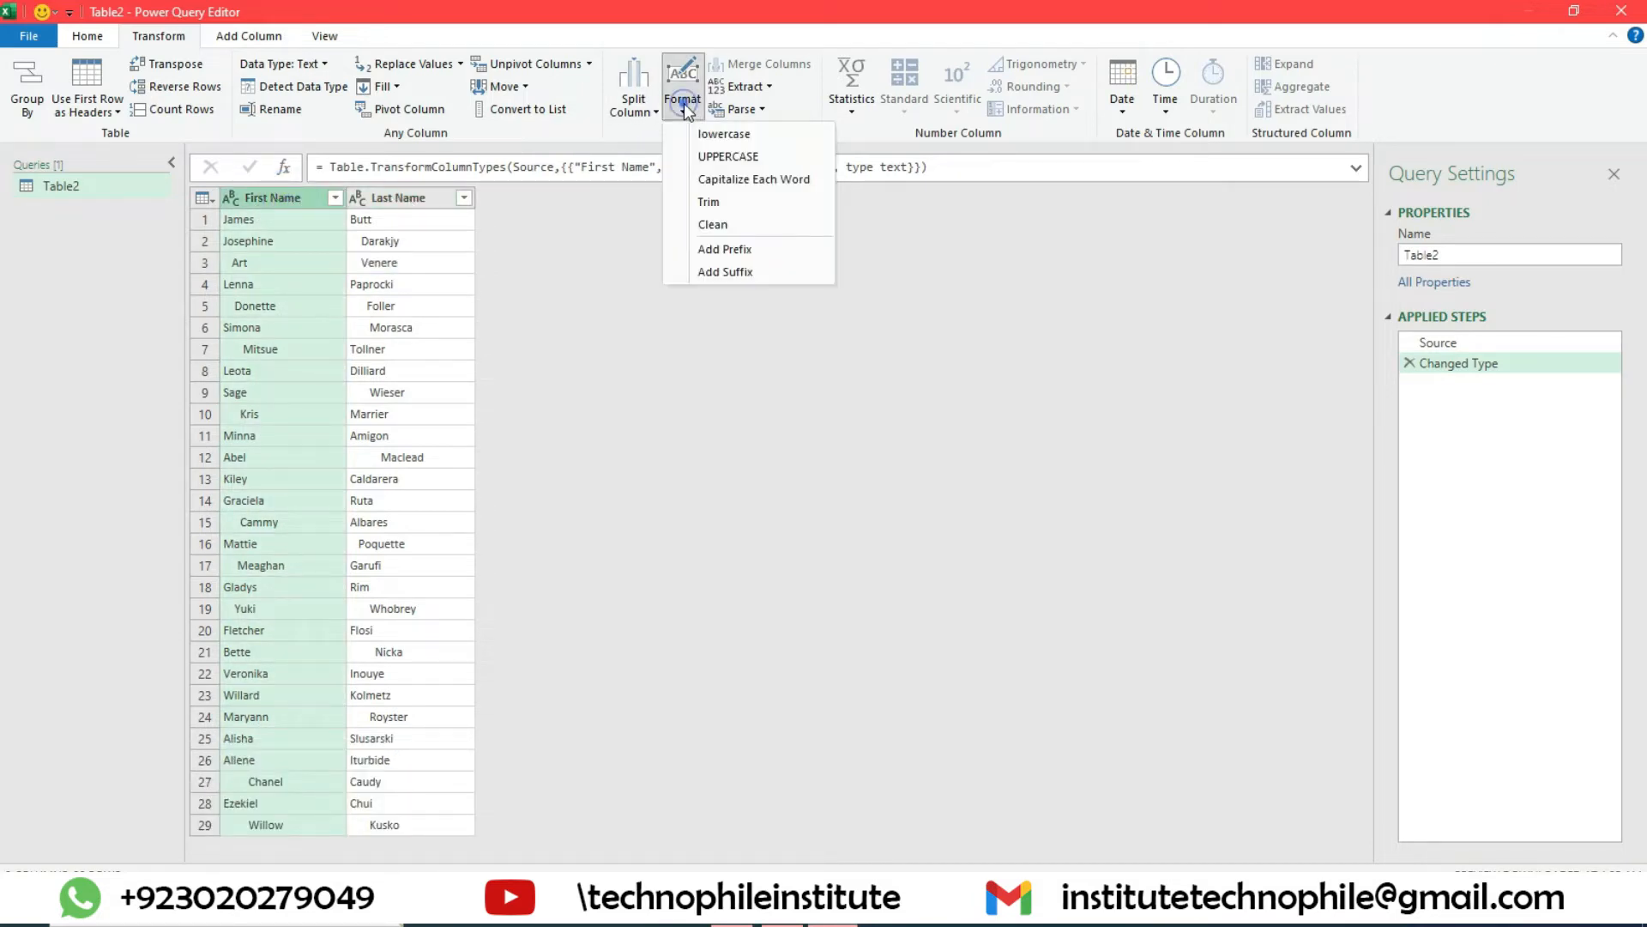
{"action": "left_click", "coordinate": [721, 204]}
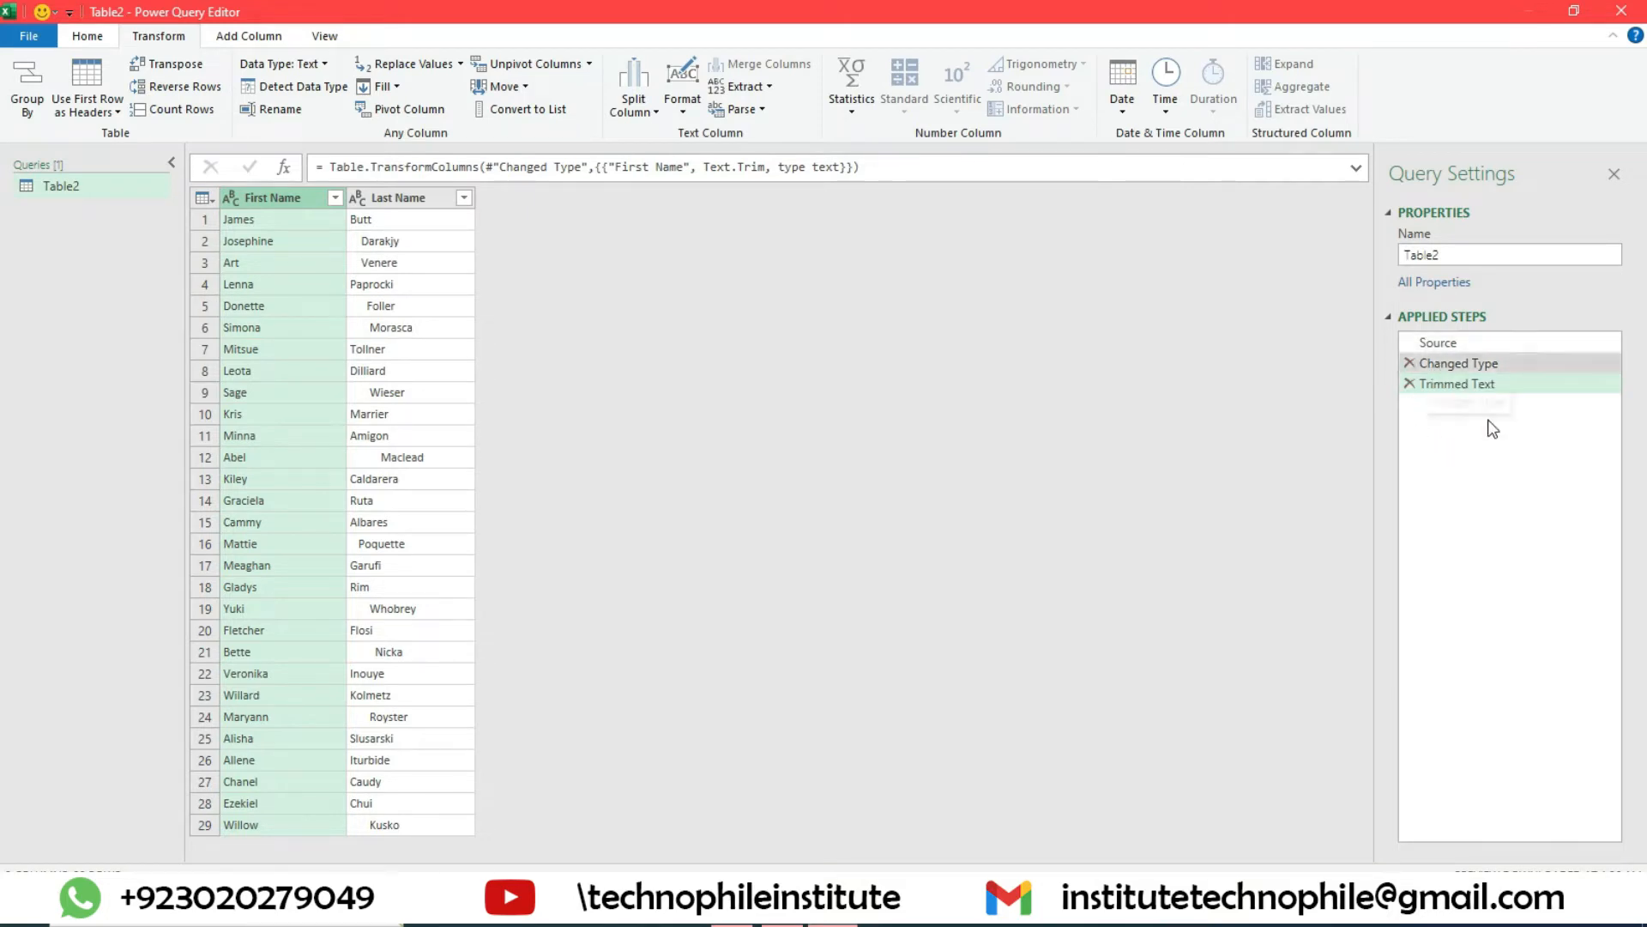
{"action": "left_click", "coordinate": [1409, 384]}
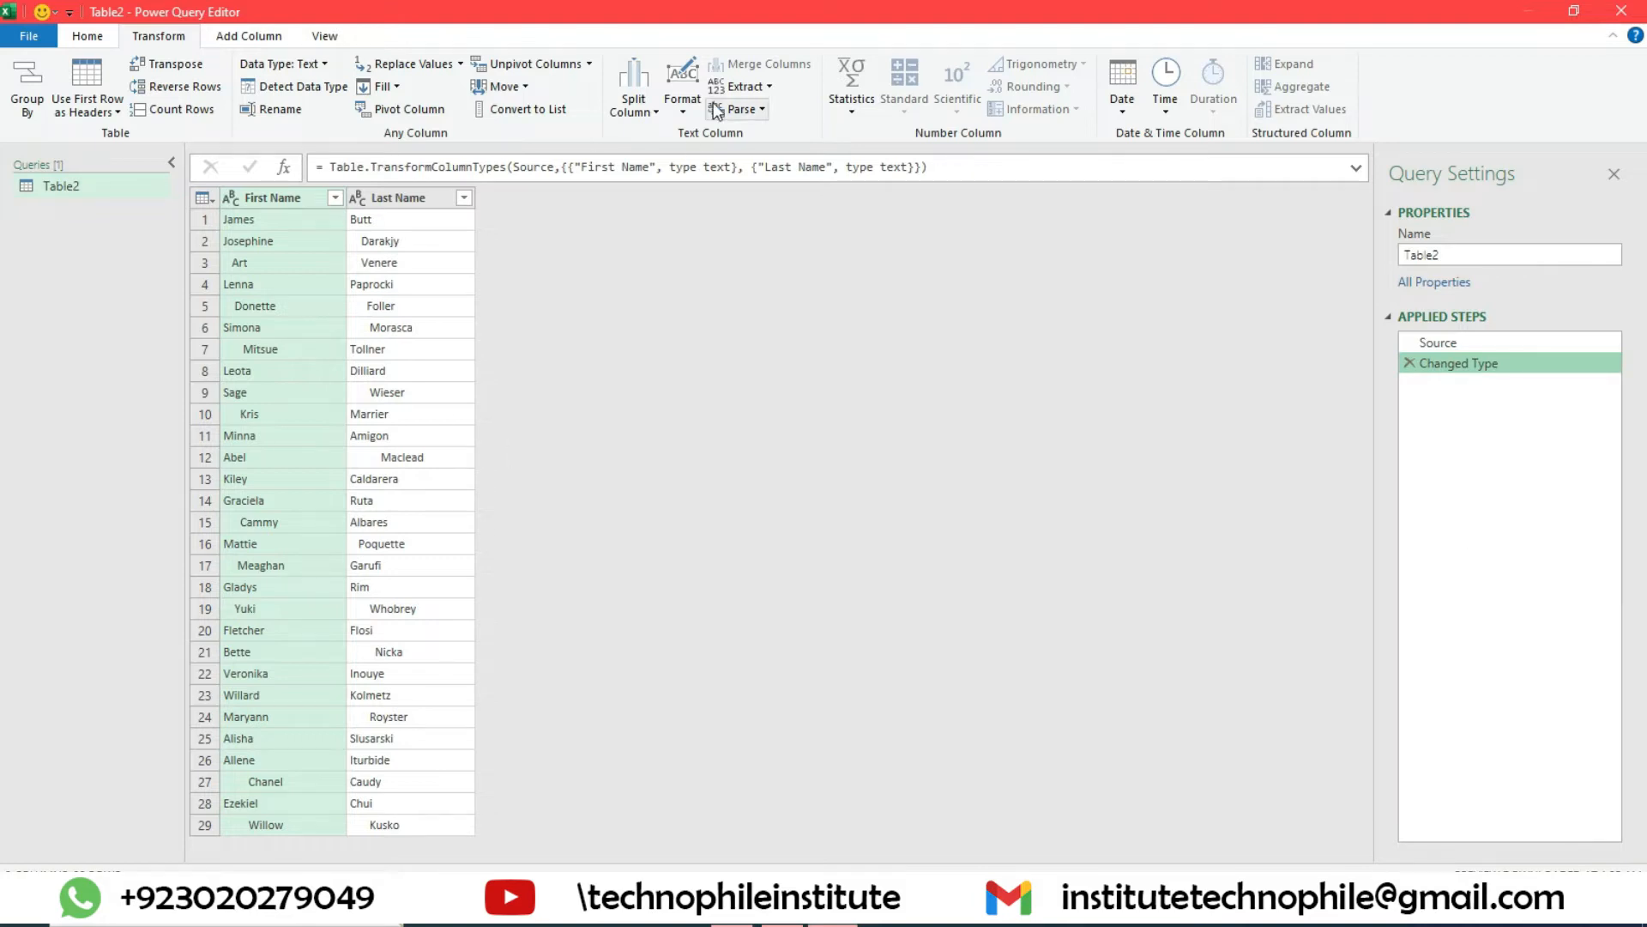
- Apply the Trim format to the First Name column and to the Last Name column
{"action": "left_click", "coordinate": [683, 90]}
{"action": "left_click", "coordinate": [709, 203]}
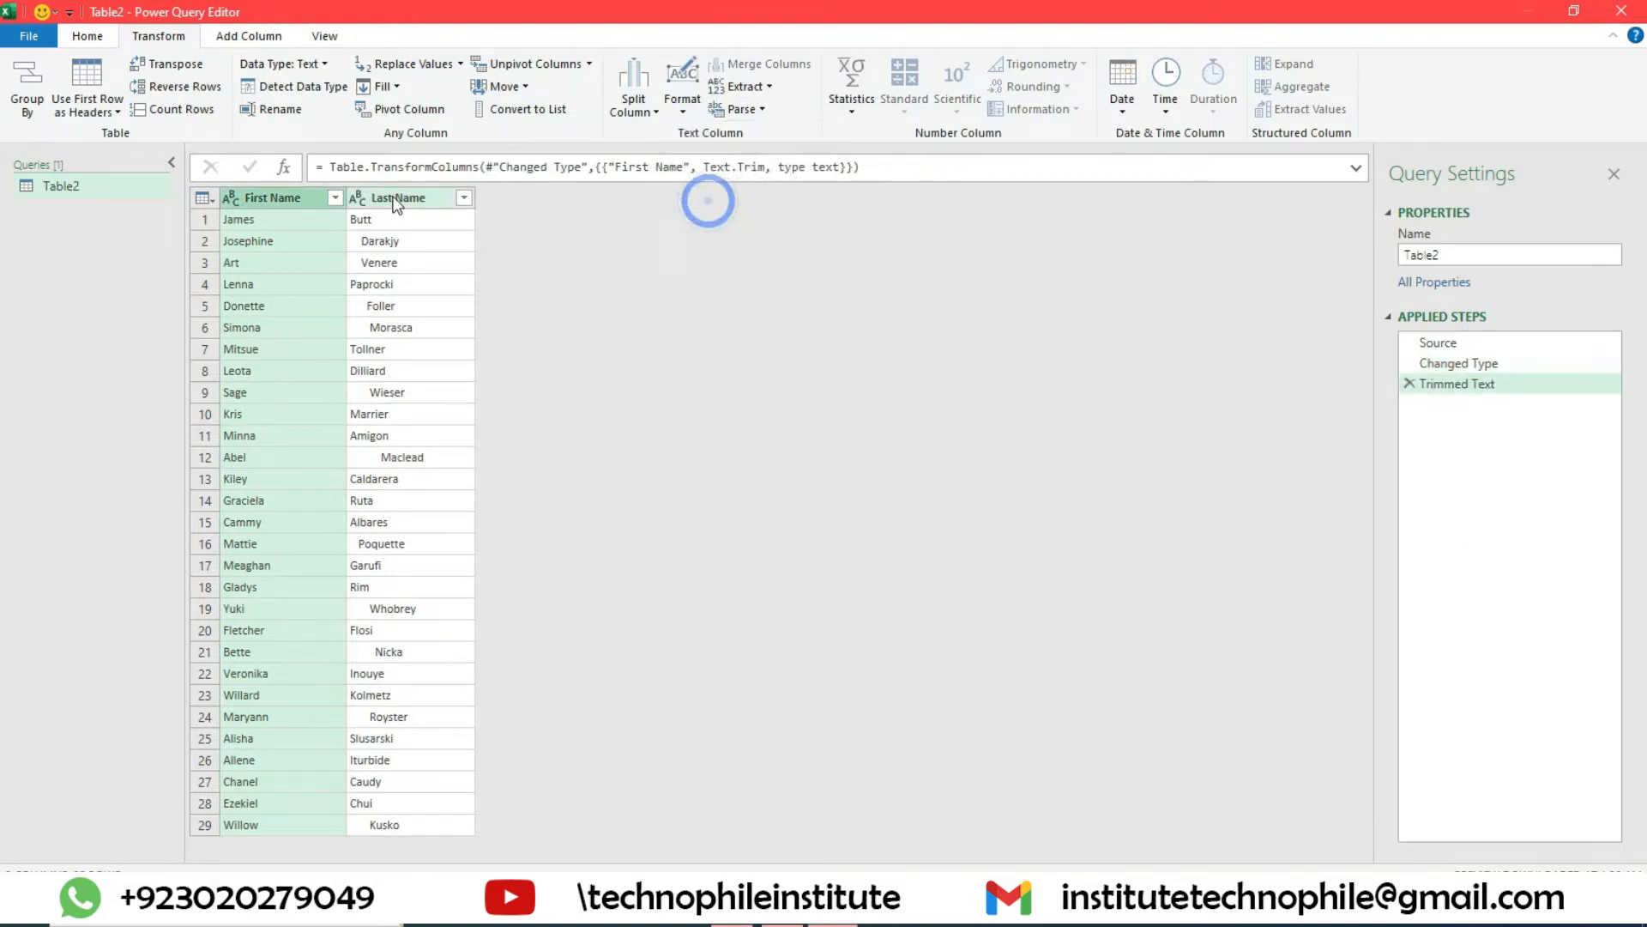
{"action": "left_click", "coordinate": [398, 197]}
{"action": "left_click", "coordinate": [680, 102]}
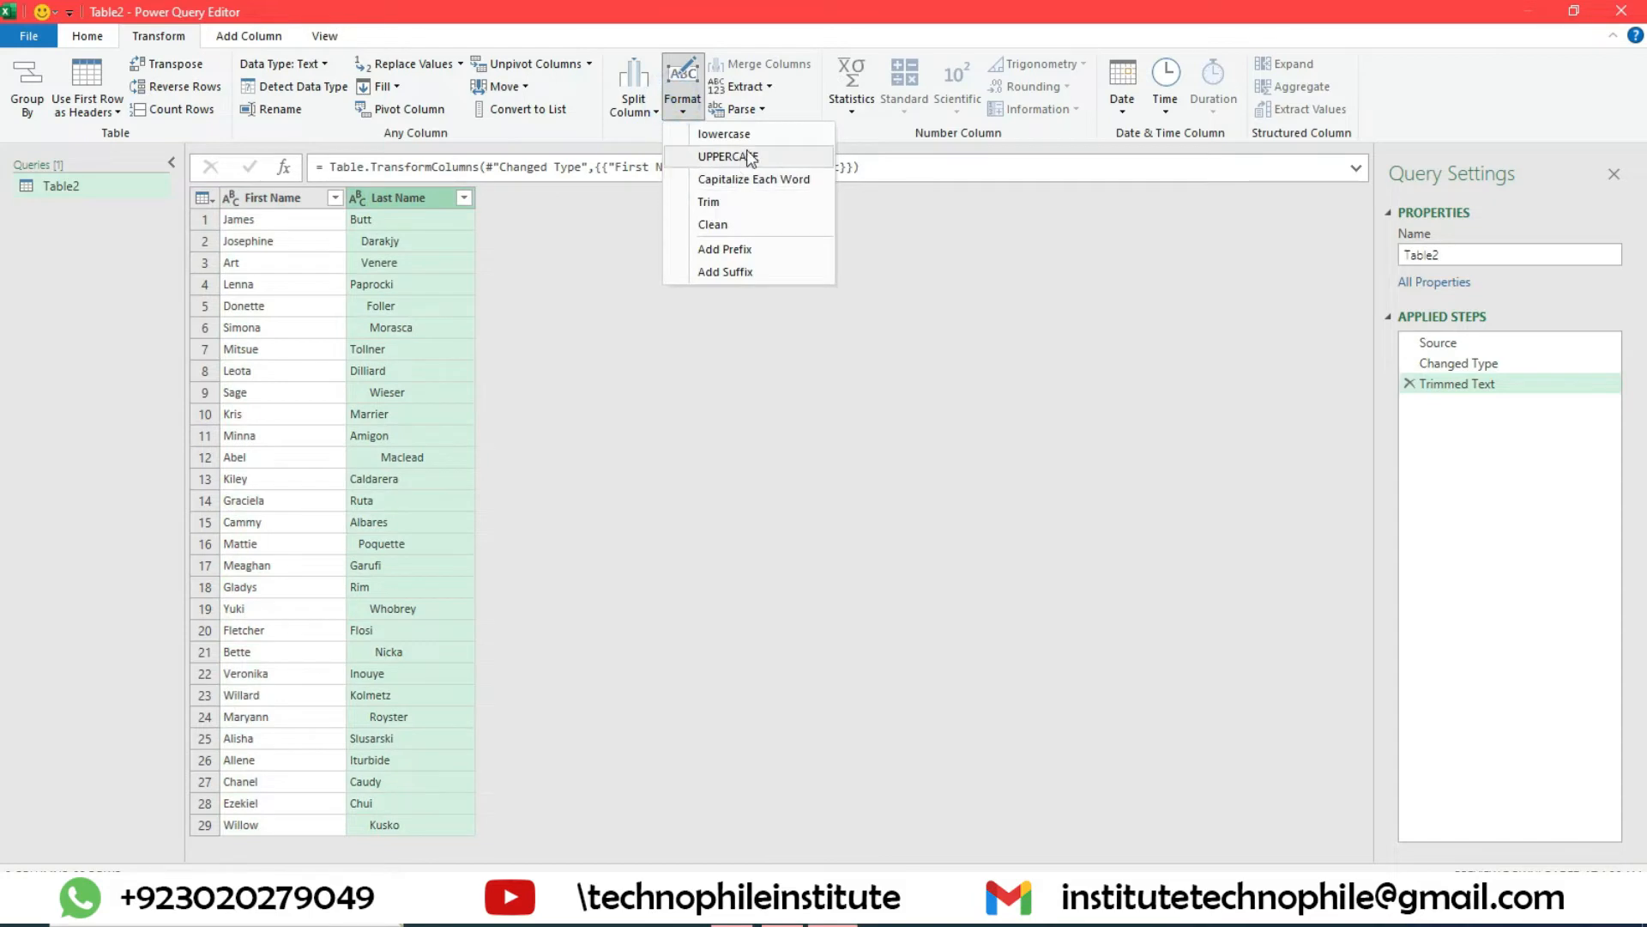
{"action": "left_click", "coordinate": [734, 204]}
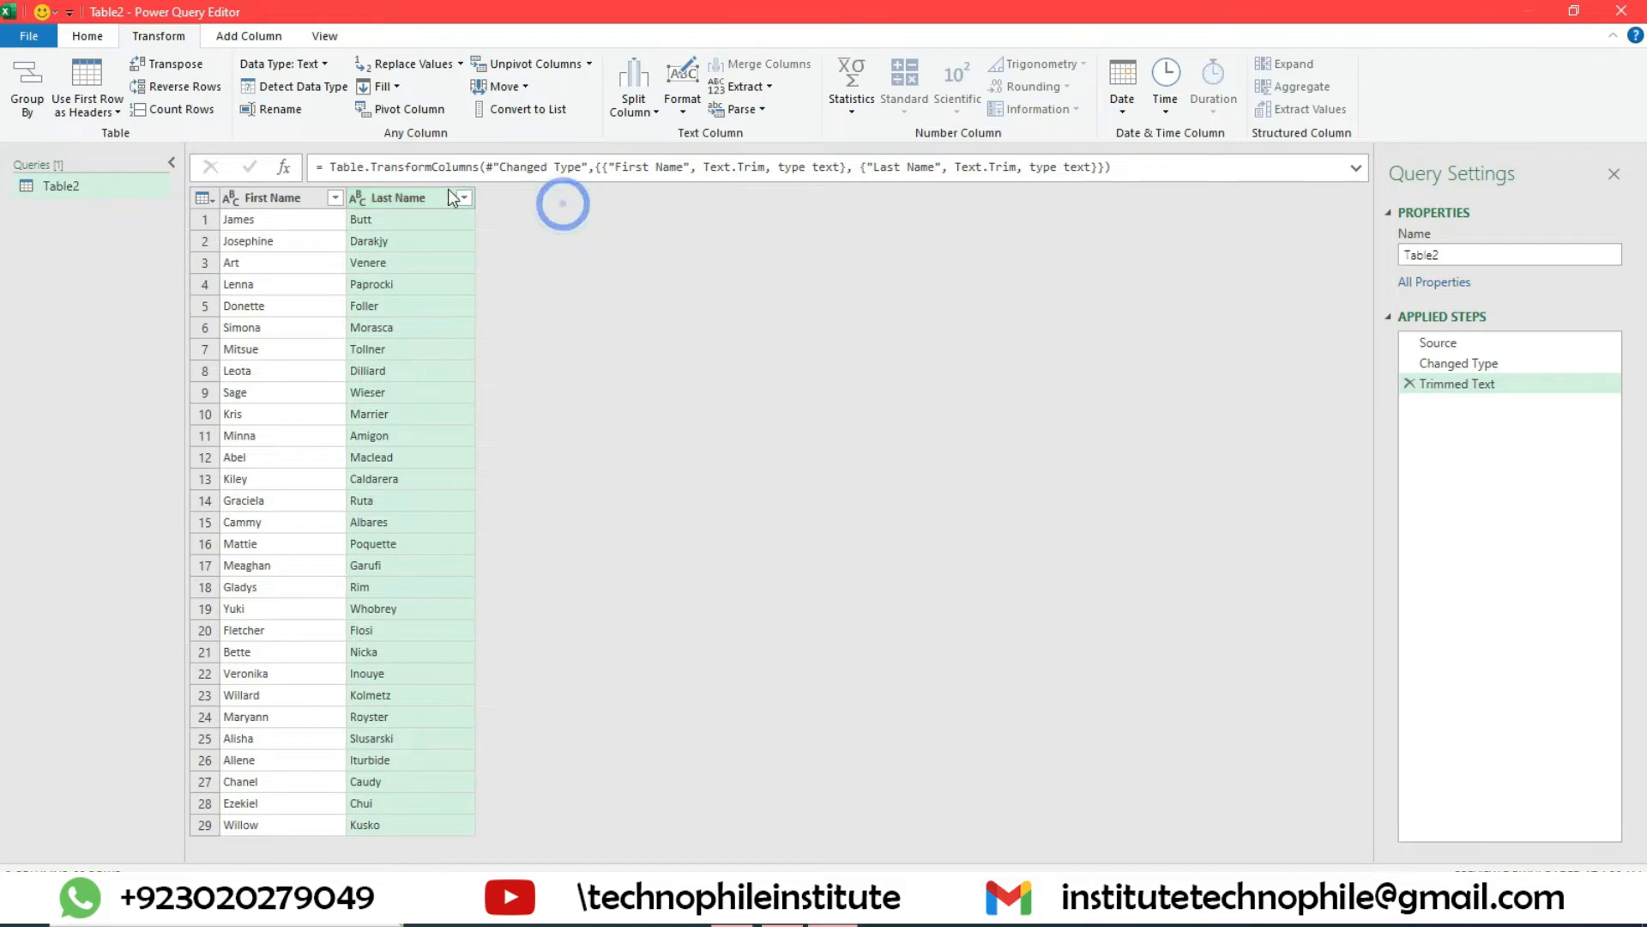
{"action": "left_click", "coordinate": [268, 199]}
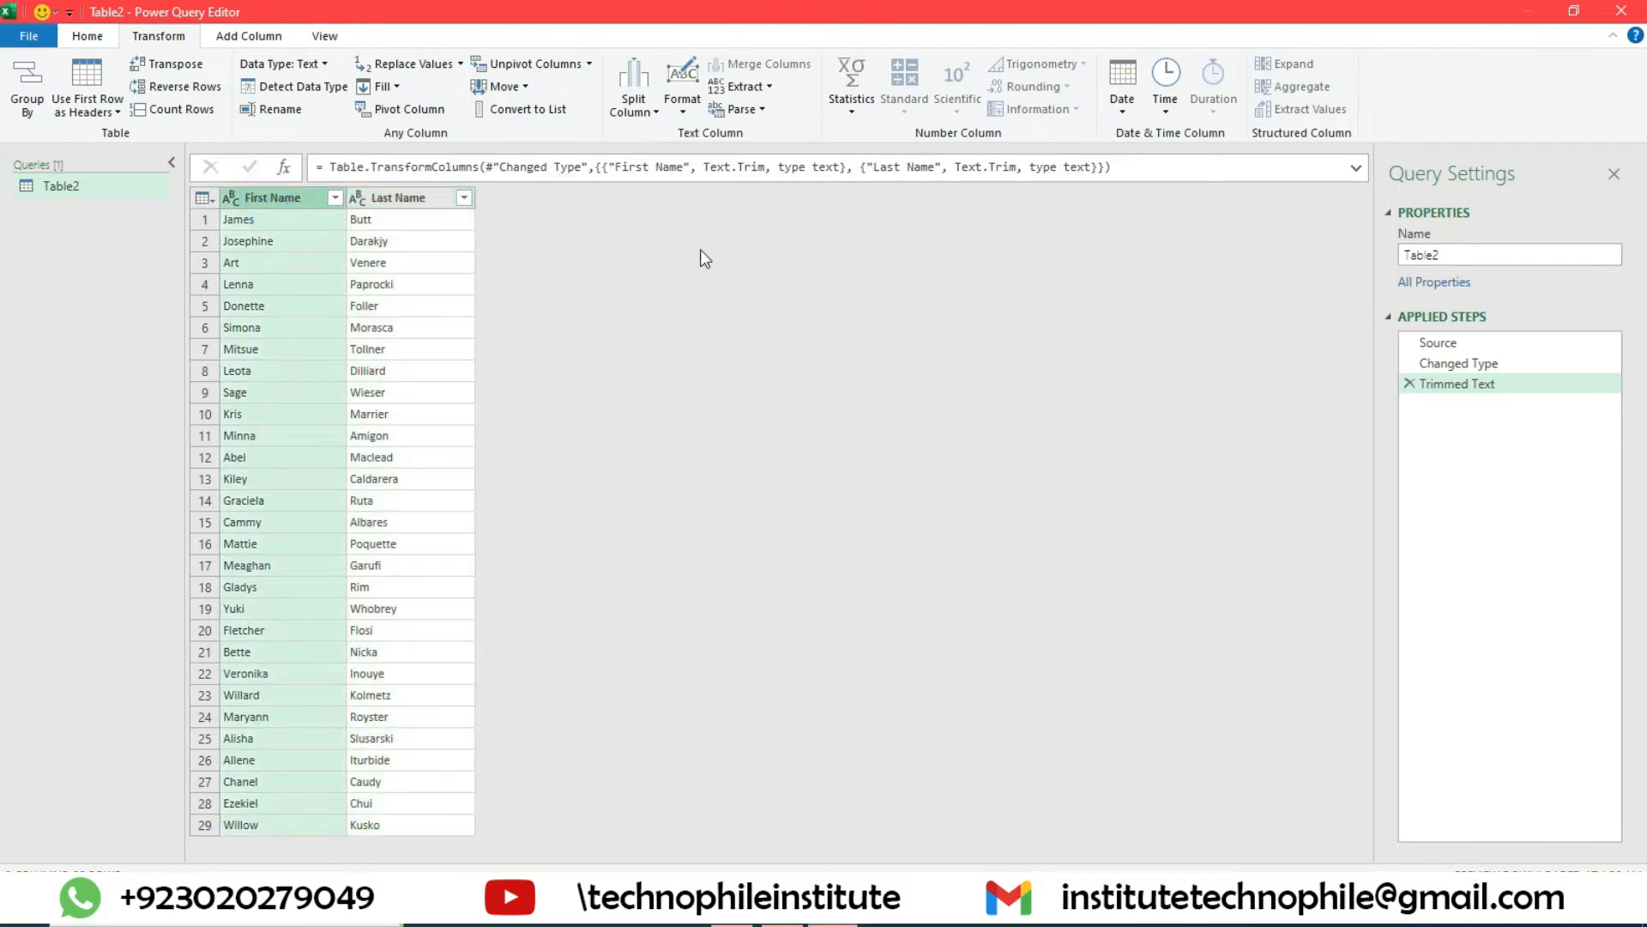
{"action": "left_click", "coordinate": [415, 197]}
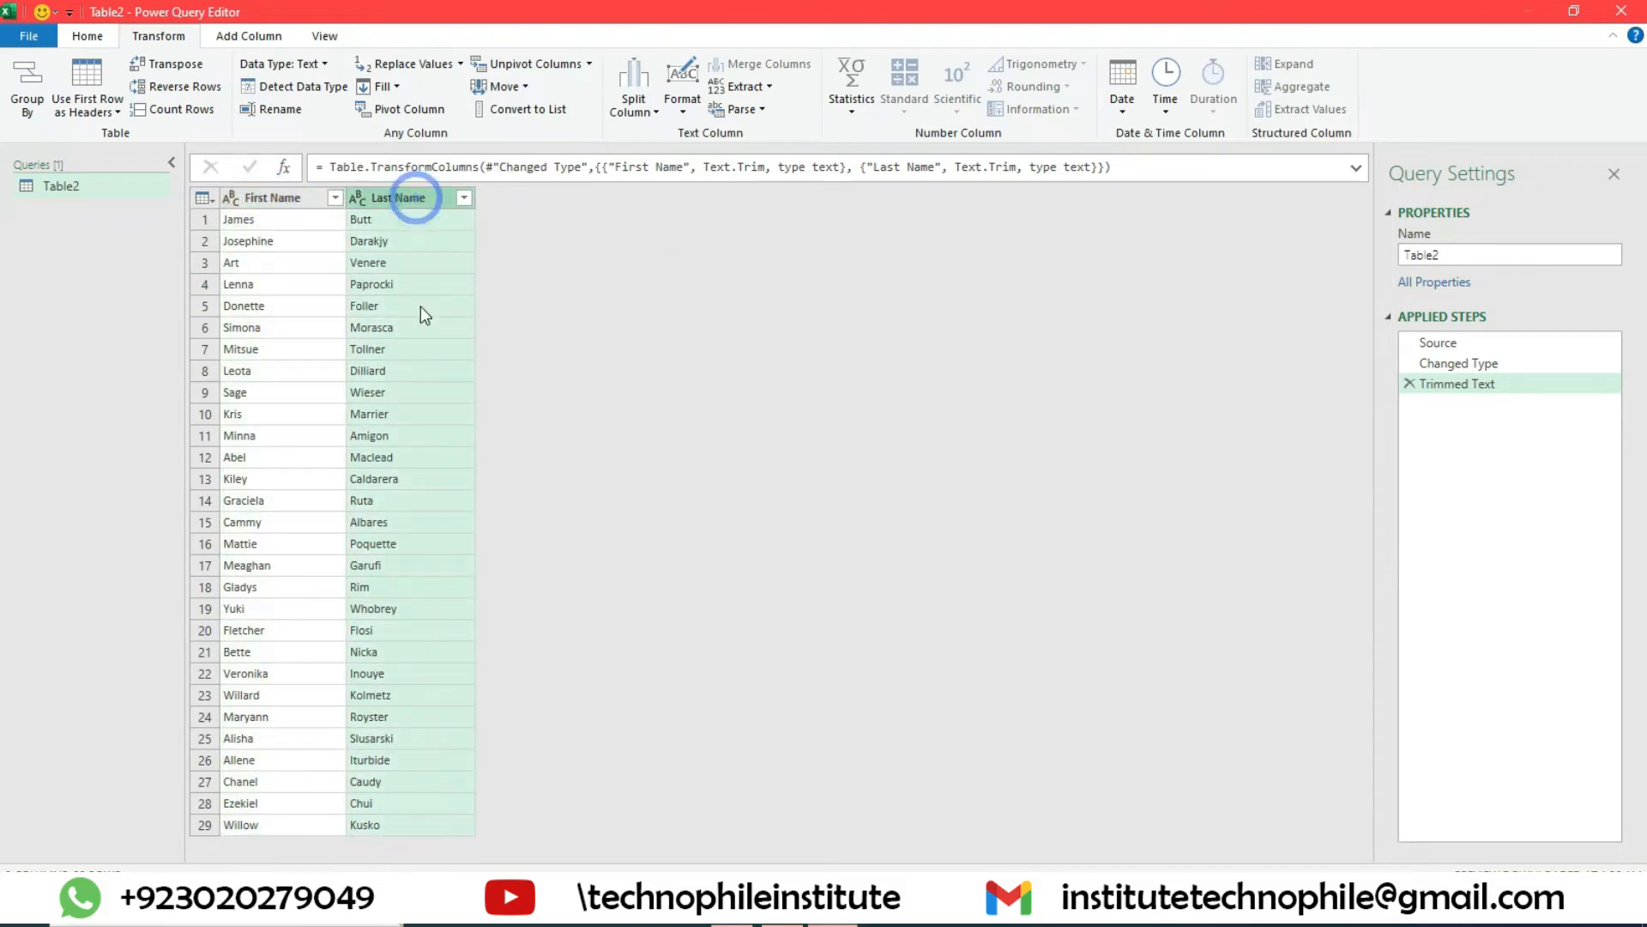
{"action": "left_click", "coordinate": [296, 199]}
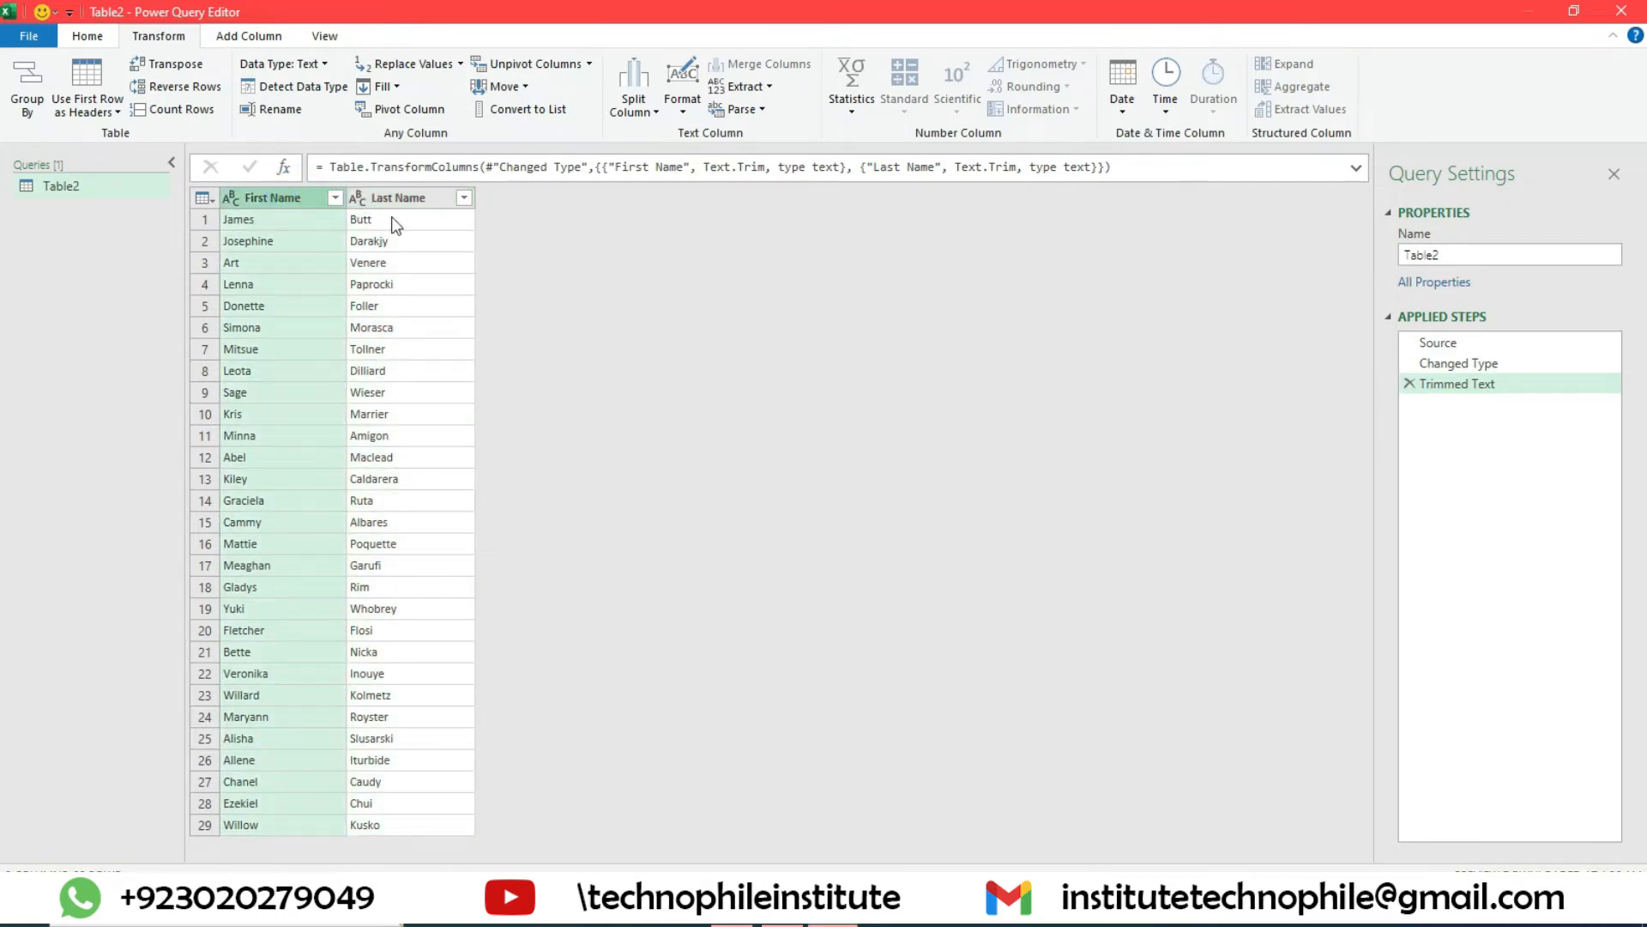
- Merge the First Name and Last Name columns into one column named Full Name, using Space as the separator
{"action": "left_click", "coordinate": [275, 203]}
{"action": "left_click", "coordinate": [394, 195], "text": "ctrl"}
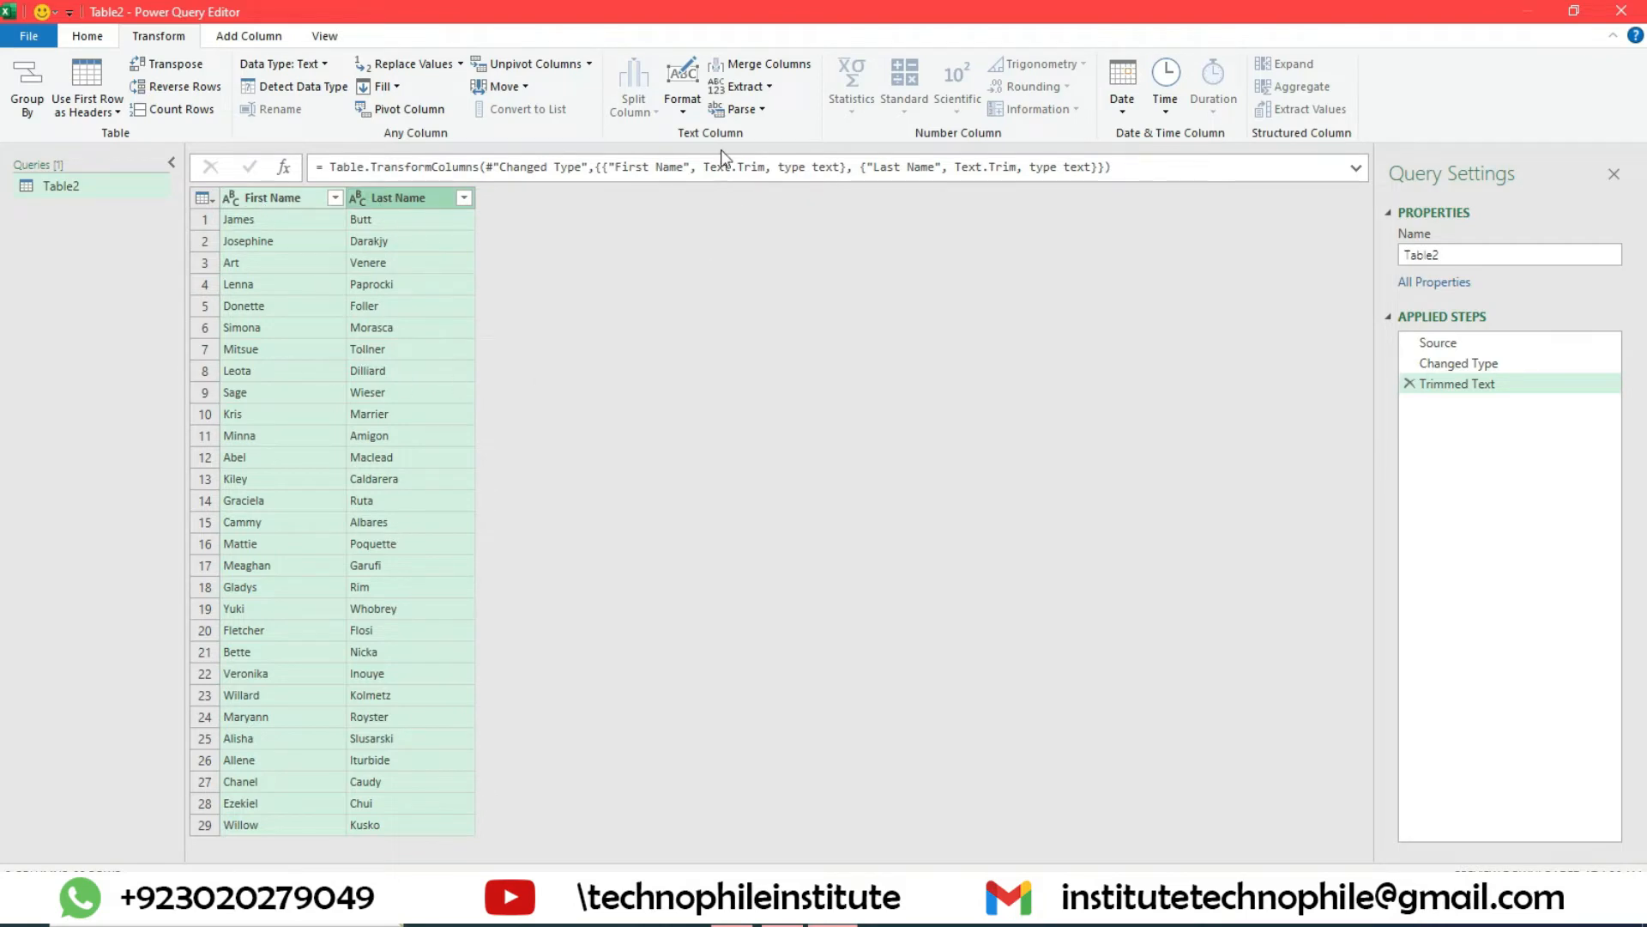
{"action": "left_click", "coordinate": [684, 96]}
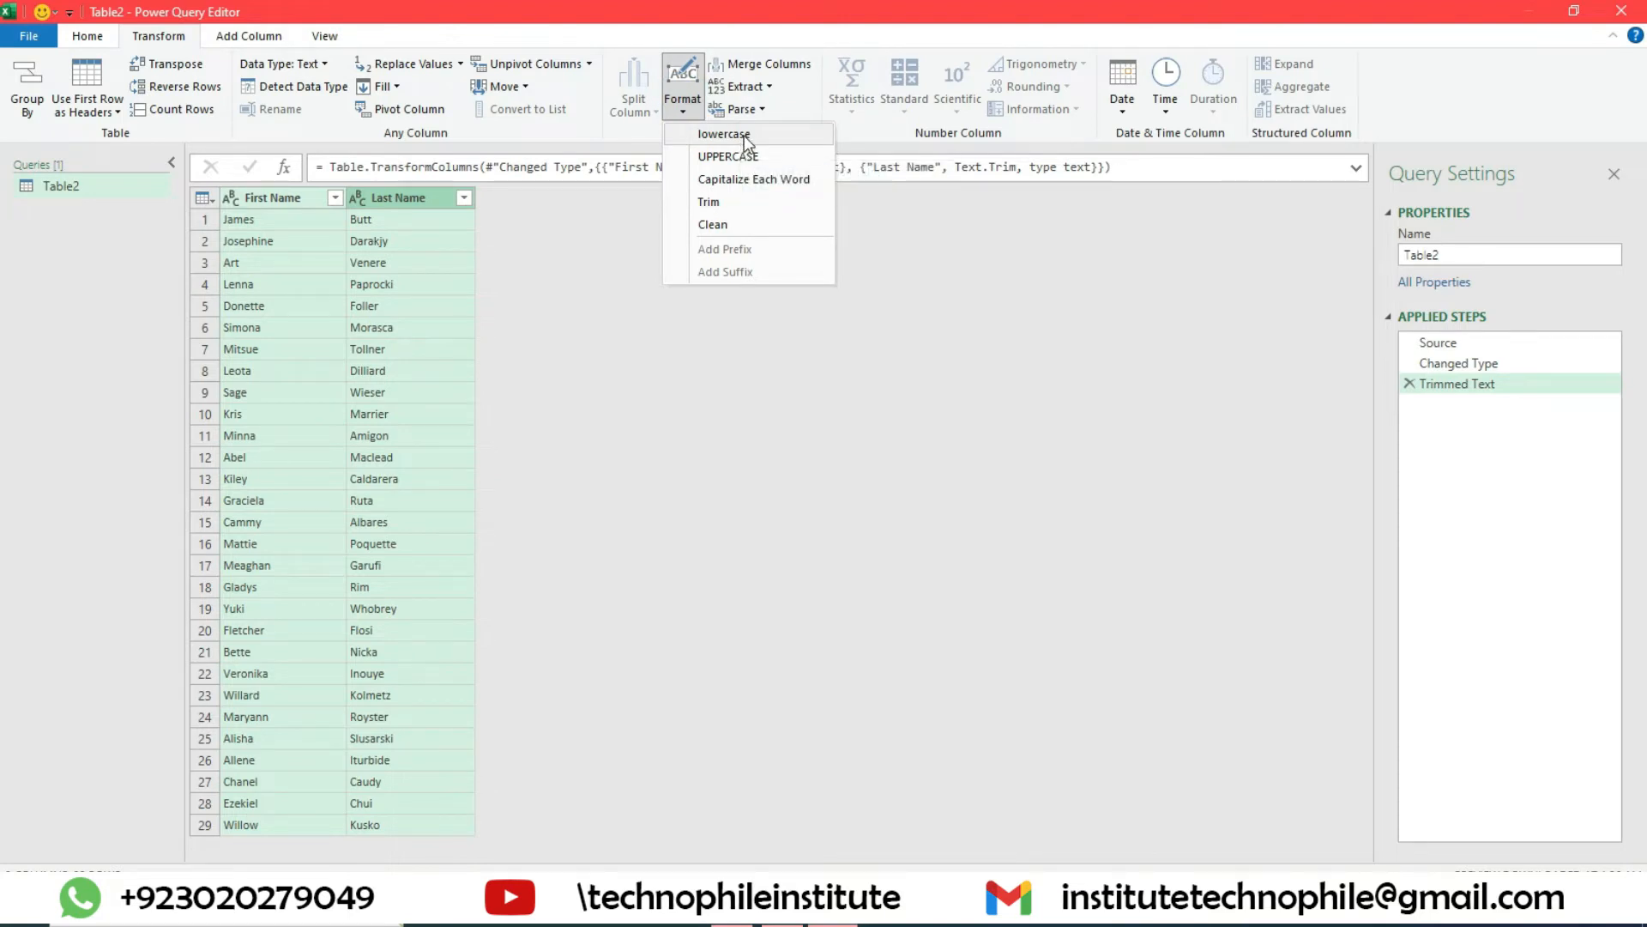
{"action": "left_click", "coordinate": [794, 85]}
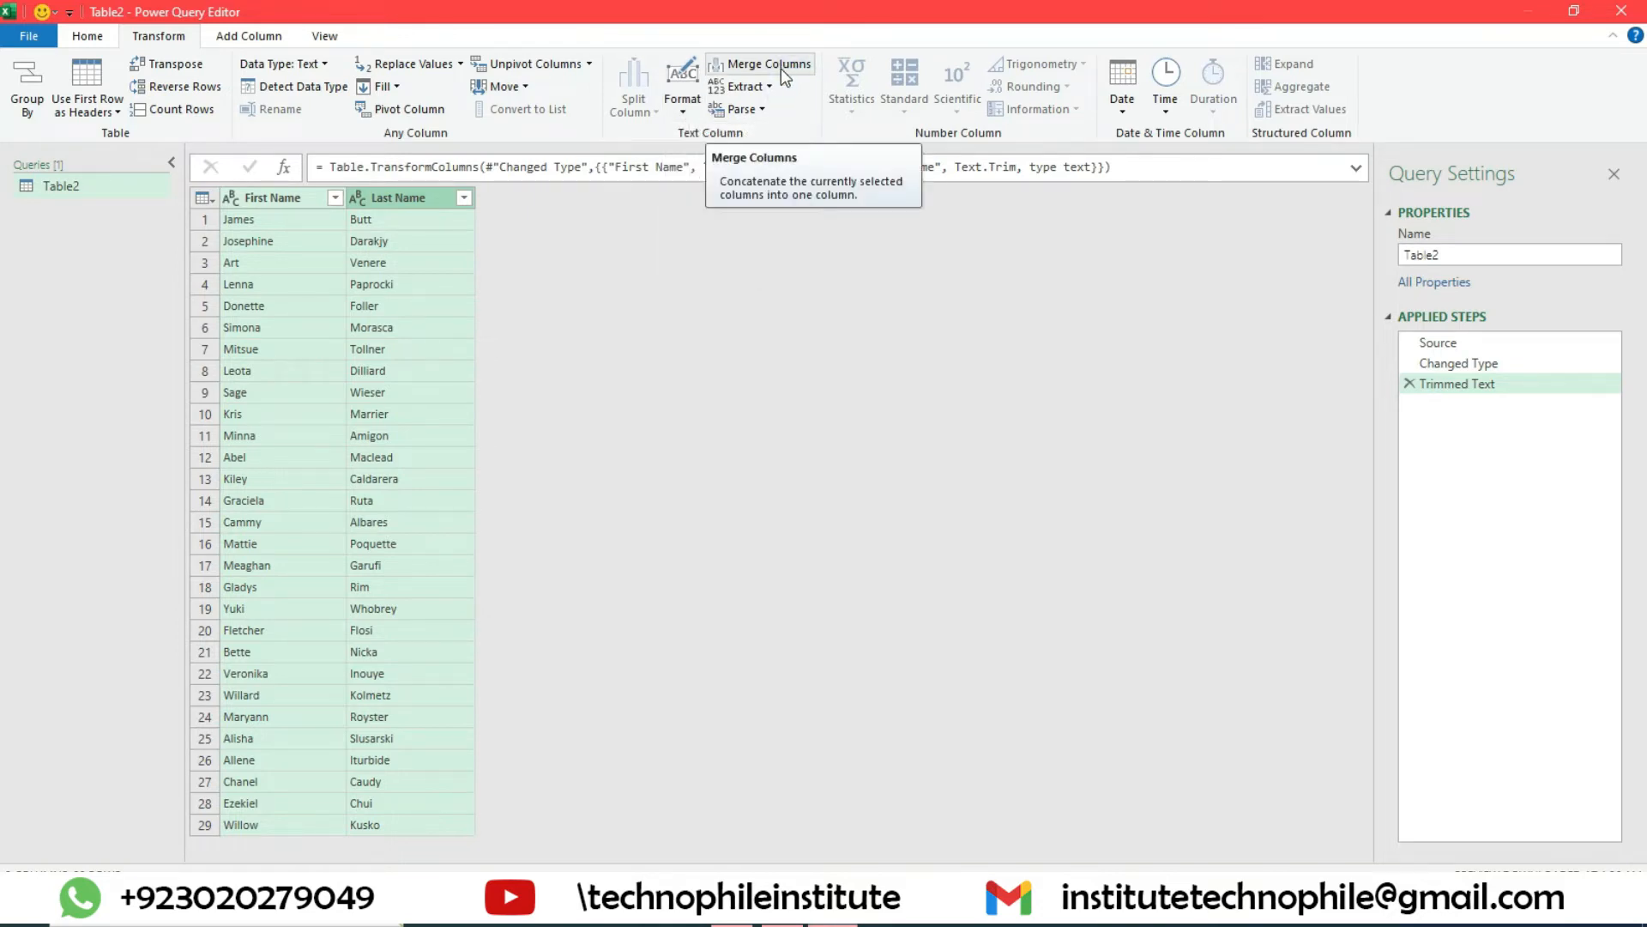
{"action": "left_click", "coordinate": [780, 68]}
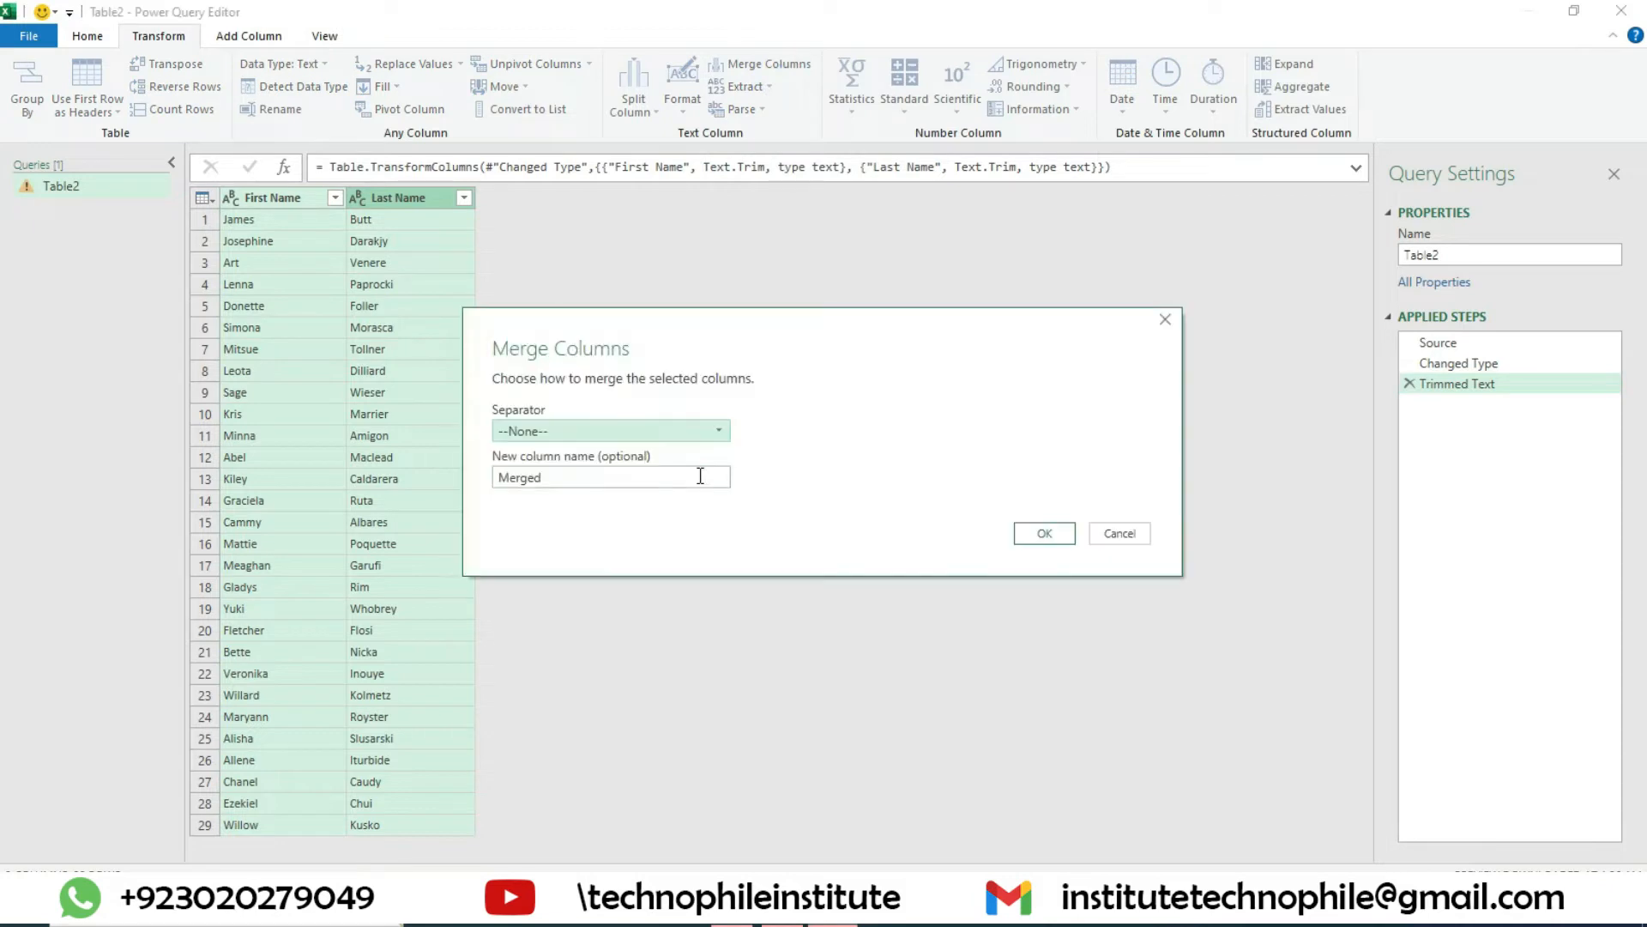
{"action": "left_click_drag", "start_coordinate": [611, 322], "coordinate": [679, 333]}
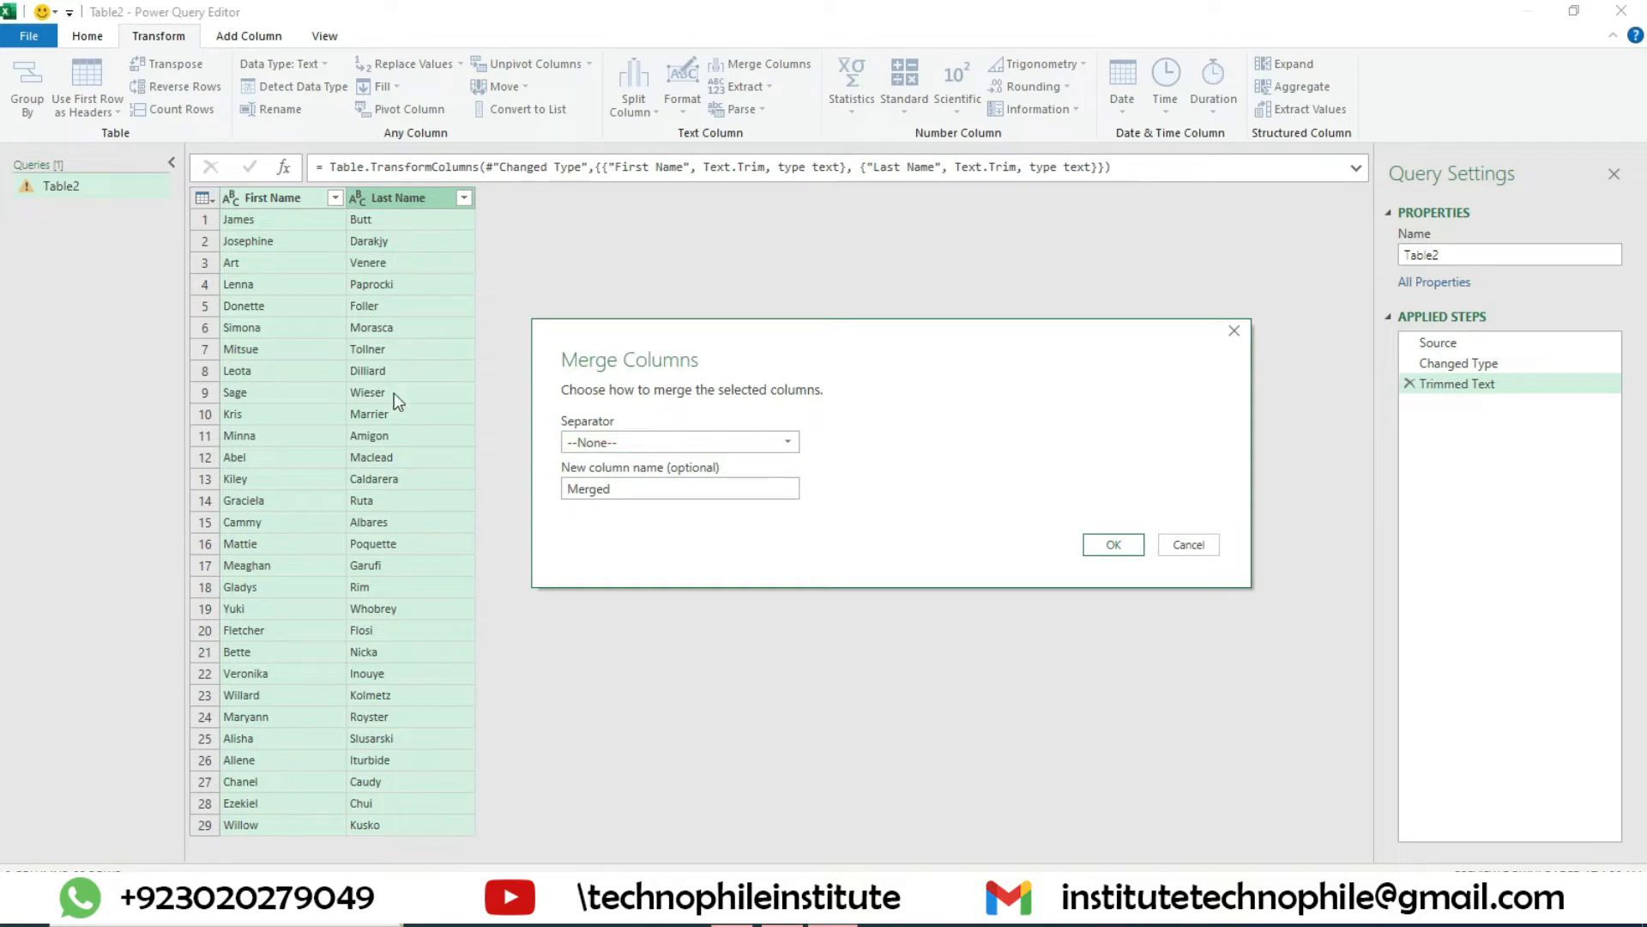
{"action": "left_click", "coordinate": [658, 443]}
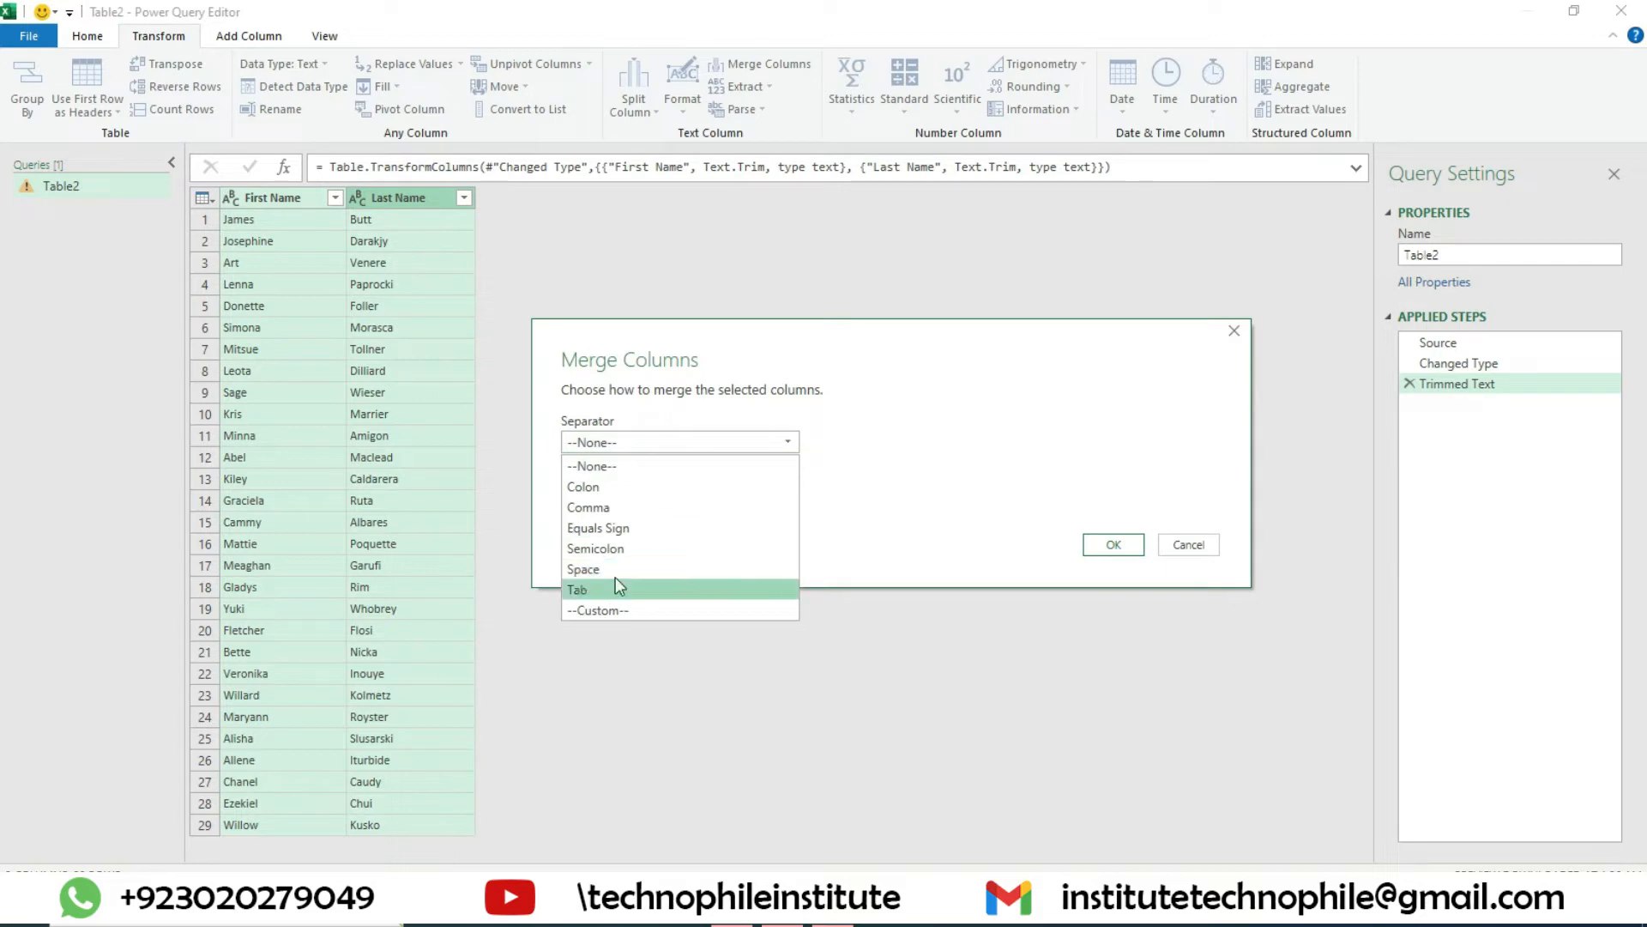
{"action": "left_click", "coordinate": [618, 569]}
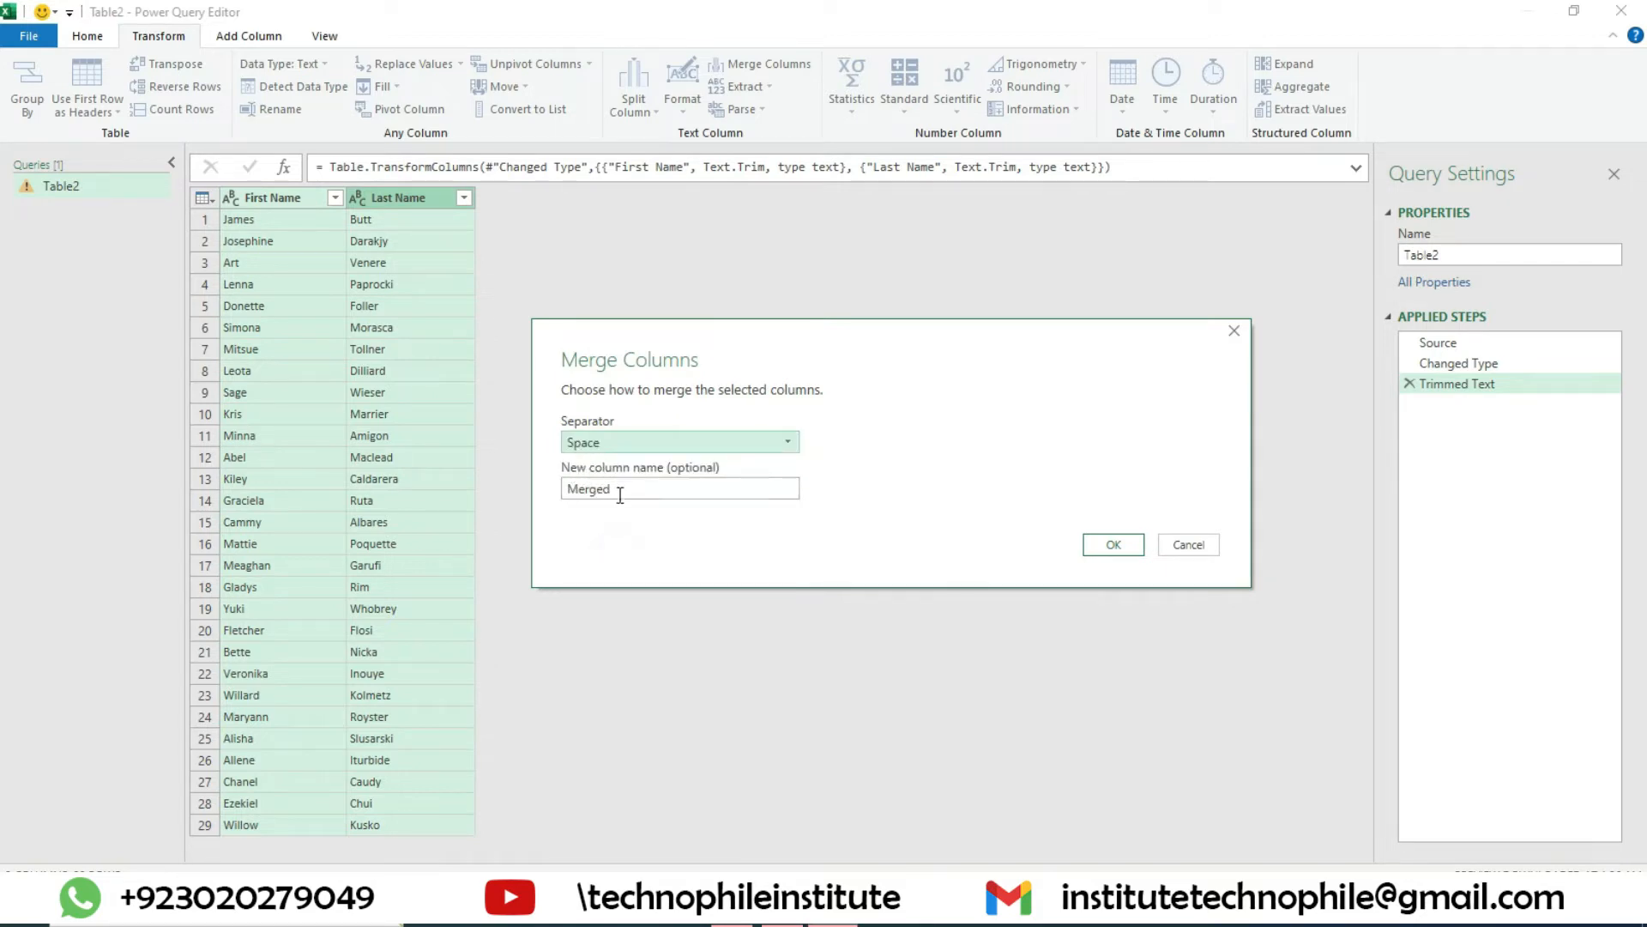
{"action": "left_click_drag", "start_coordinate": [618, 491], "coordinate": [559, 495]}
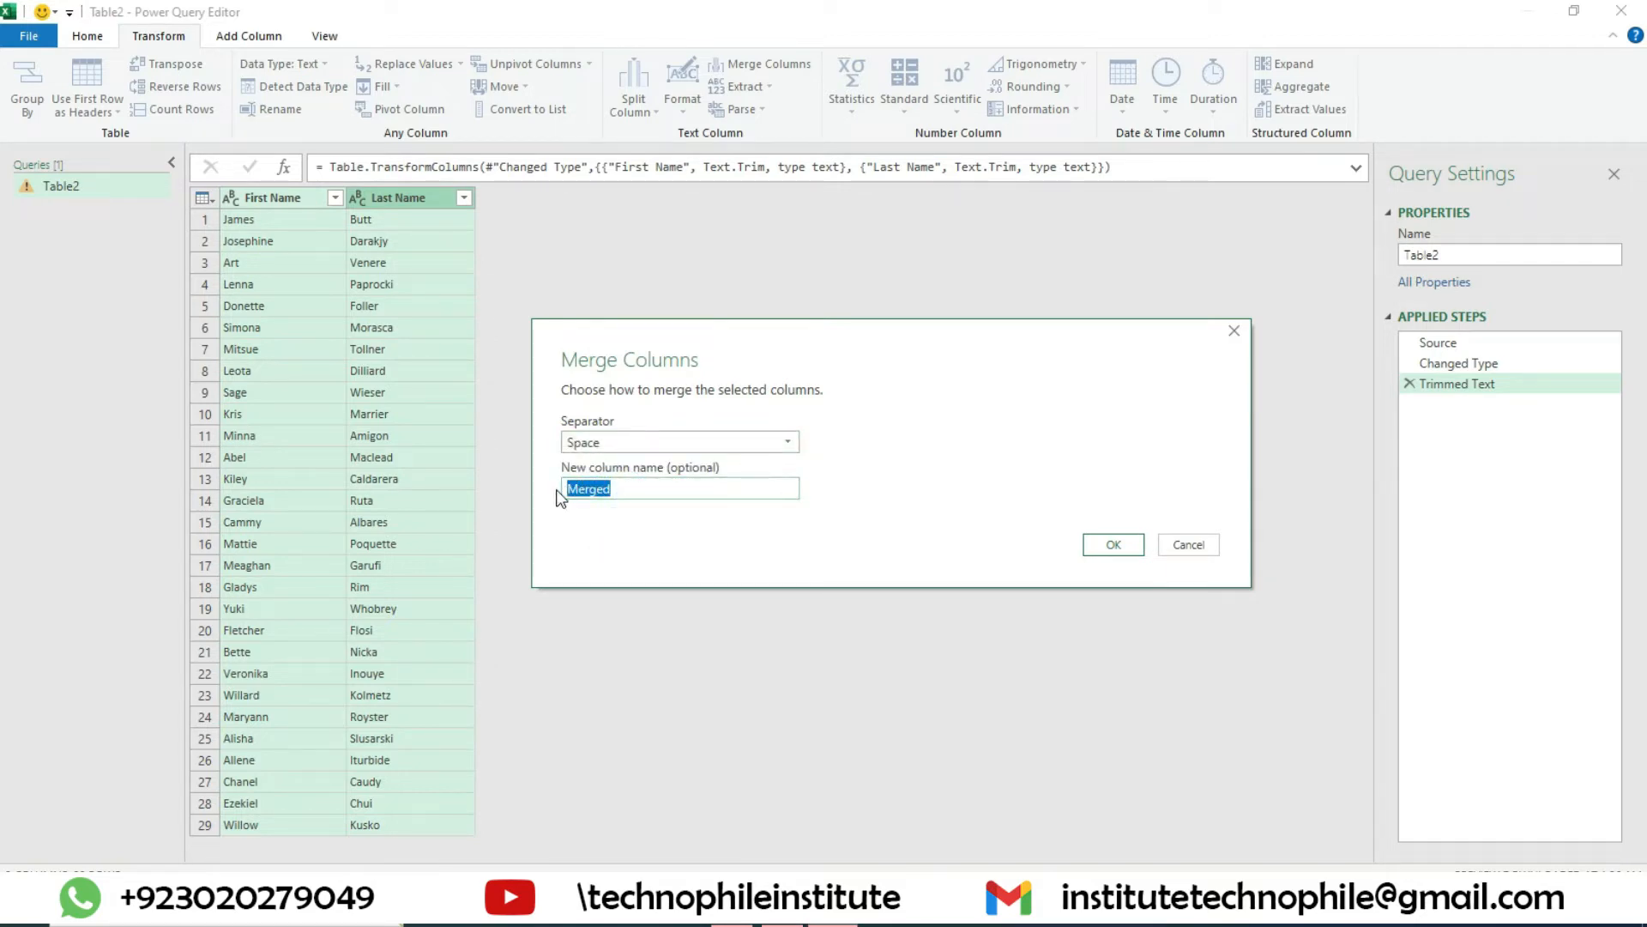
{"action": "key", "text": "BackSpace"}
{"action": "type", "text": "Full Name"}
{"action": "left_click", "coordinate": [1114, 544]}
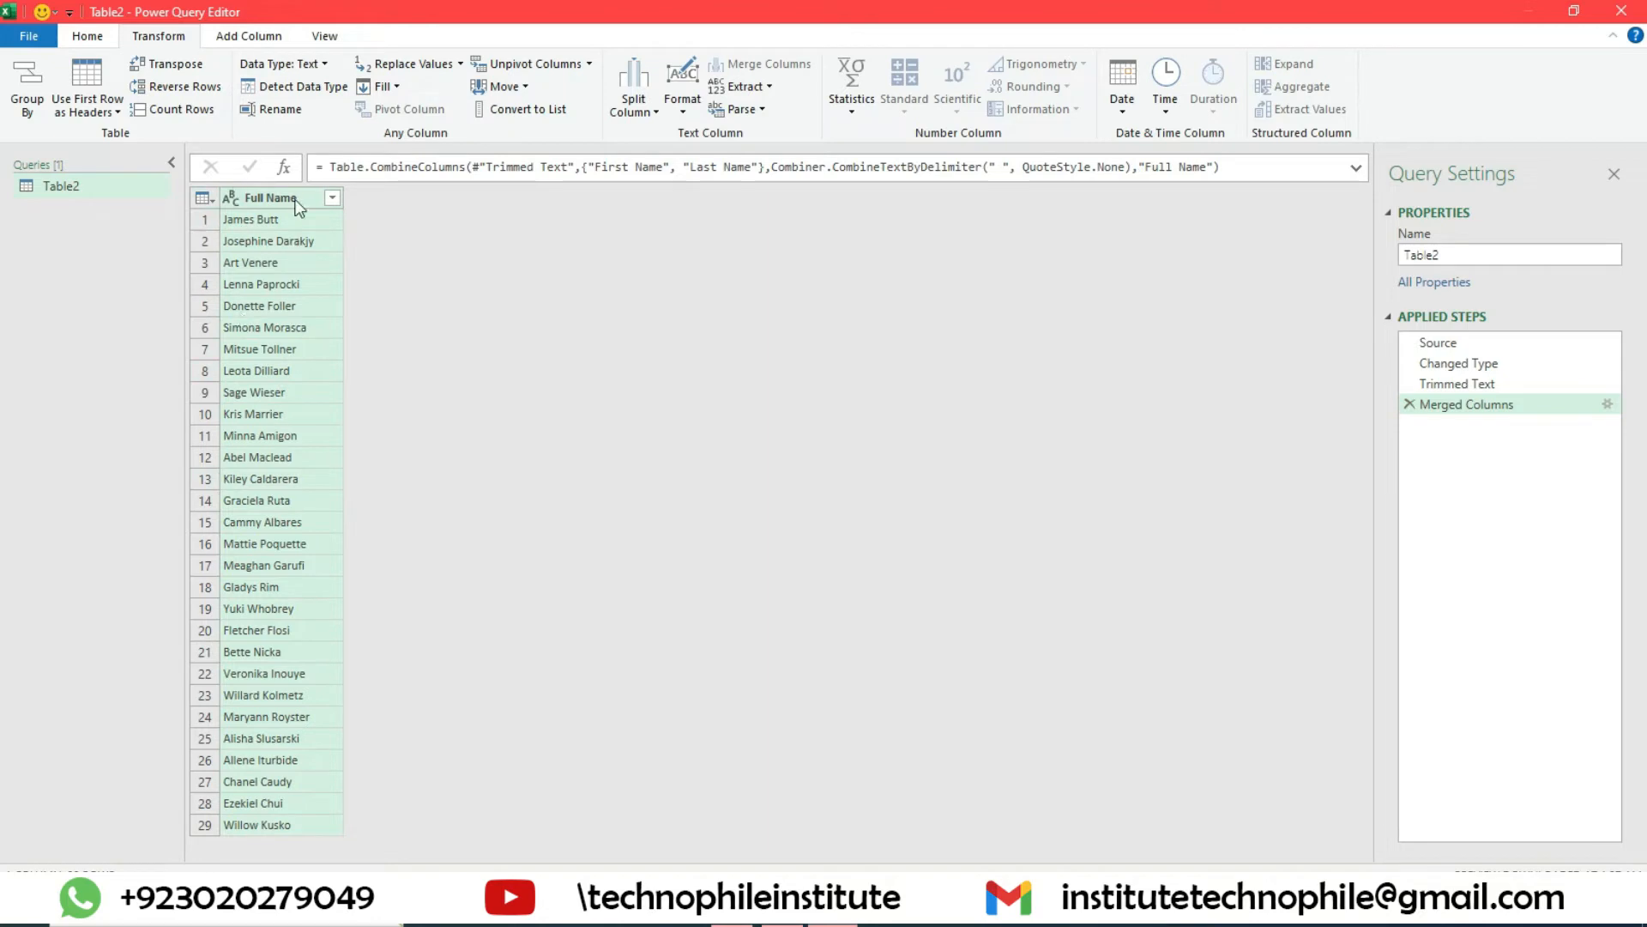
- Apply the UPPERCASE format and the lowercase format to the Full Name column as trials
{"action": "left_click", "coordinate": [697, 82]}
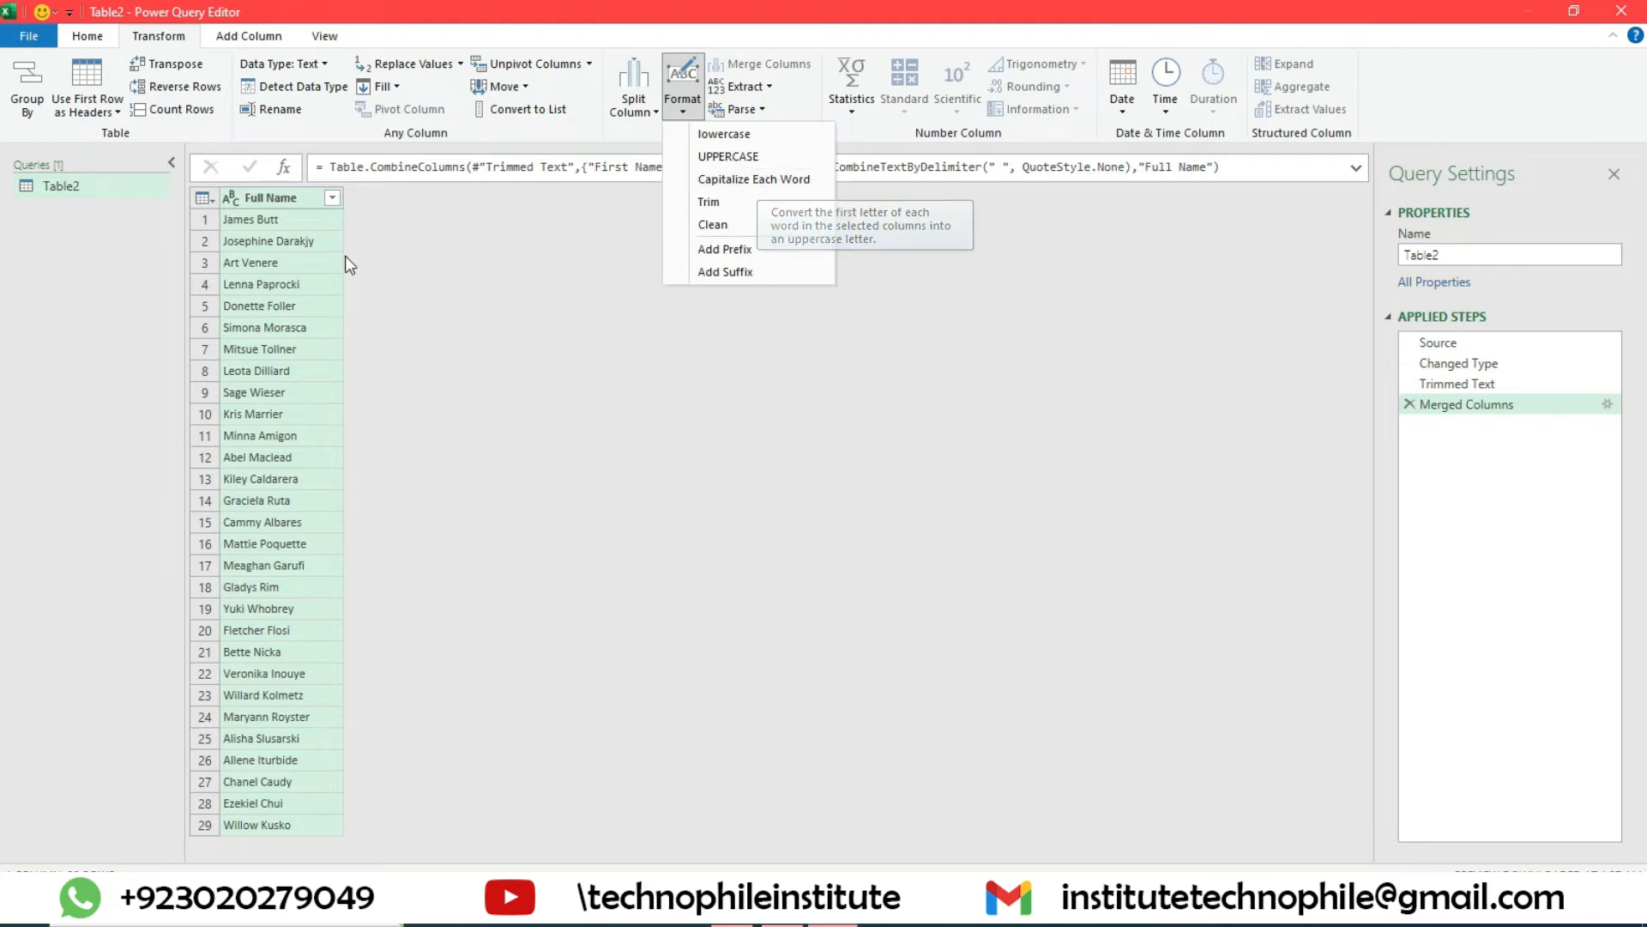
{"action": "left_click", "coordinate": [746, 158]}
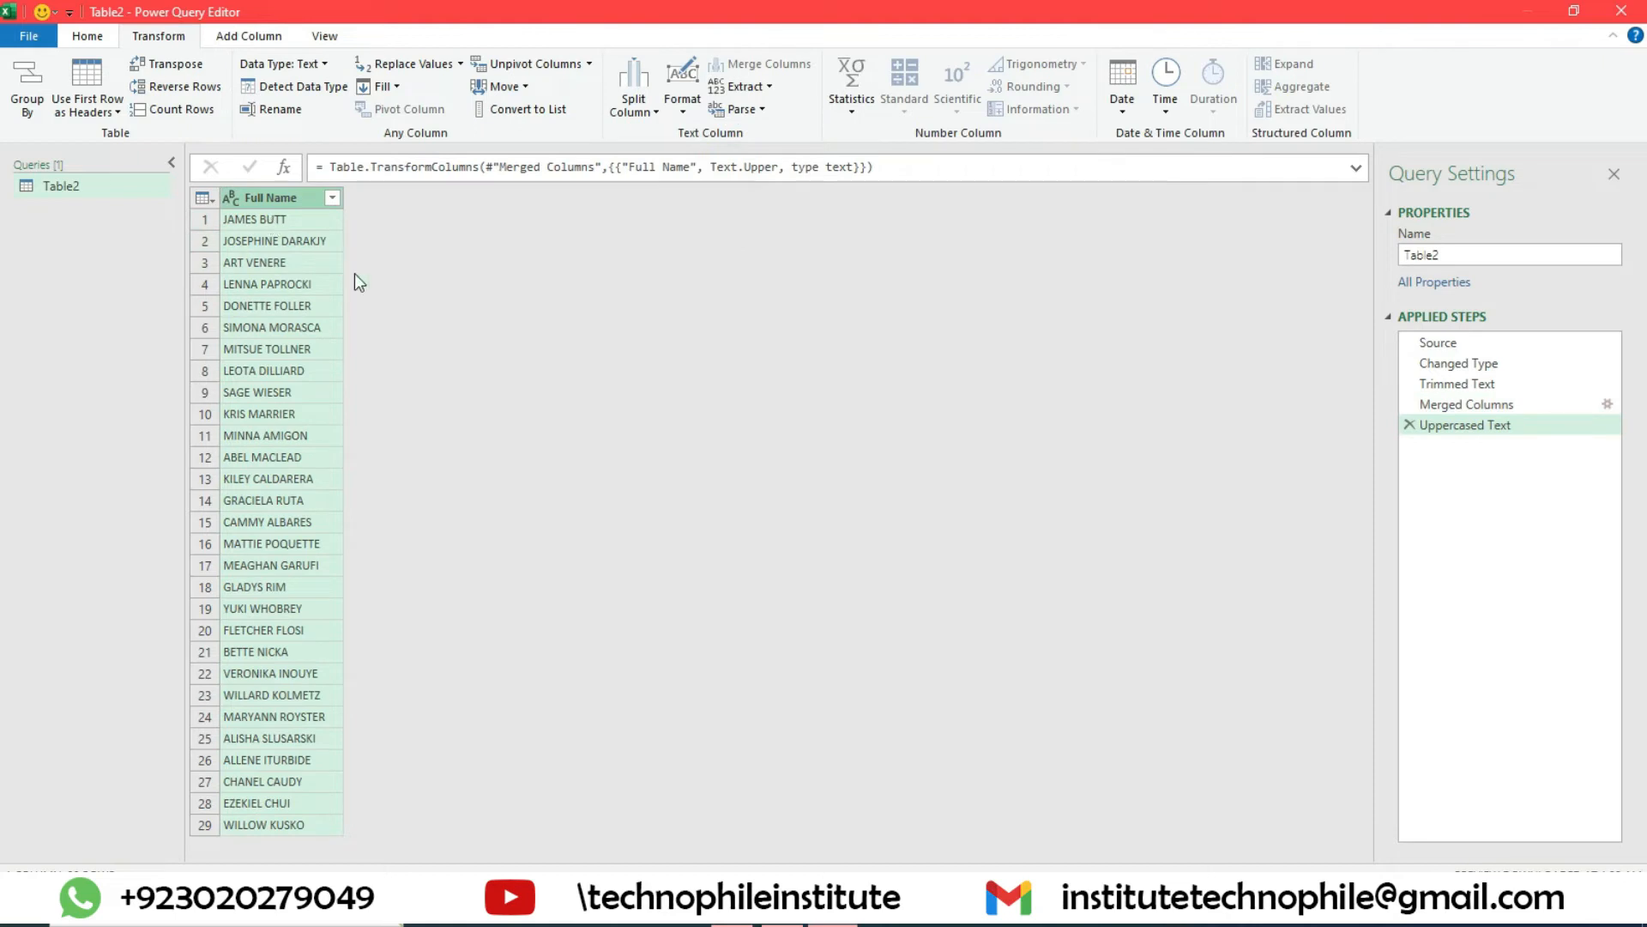
{"action": "left_click", "coordinate": [683, 86]}
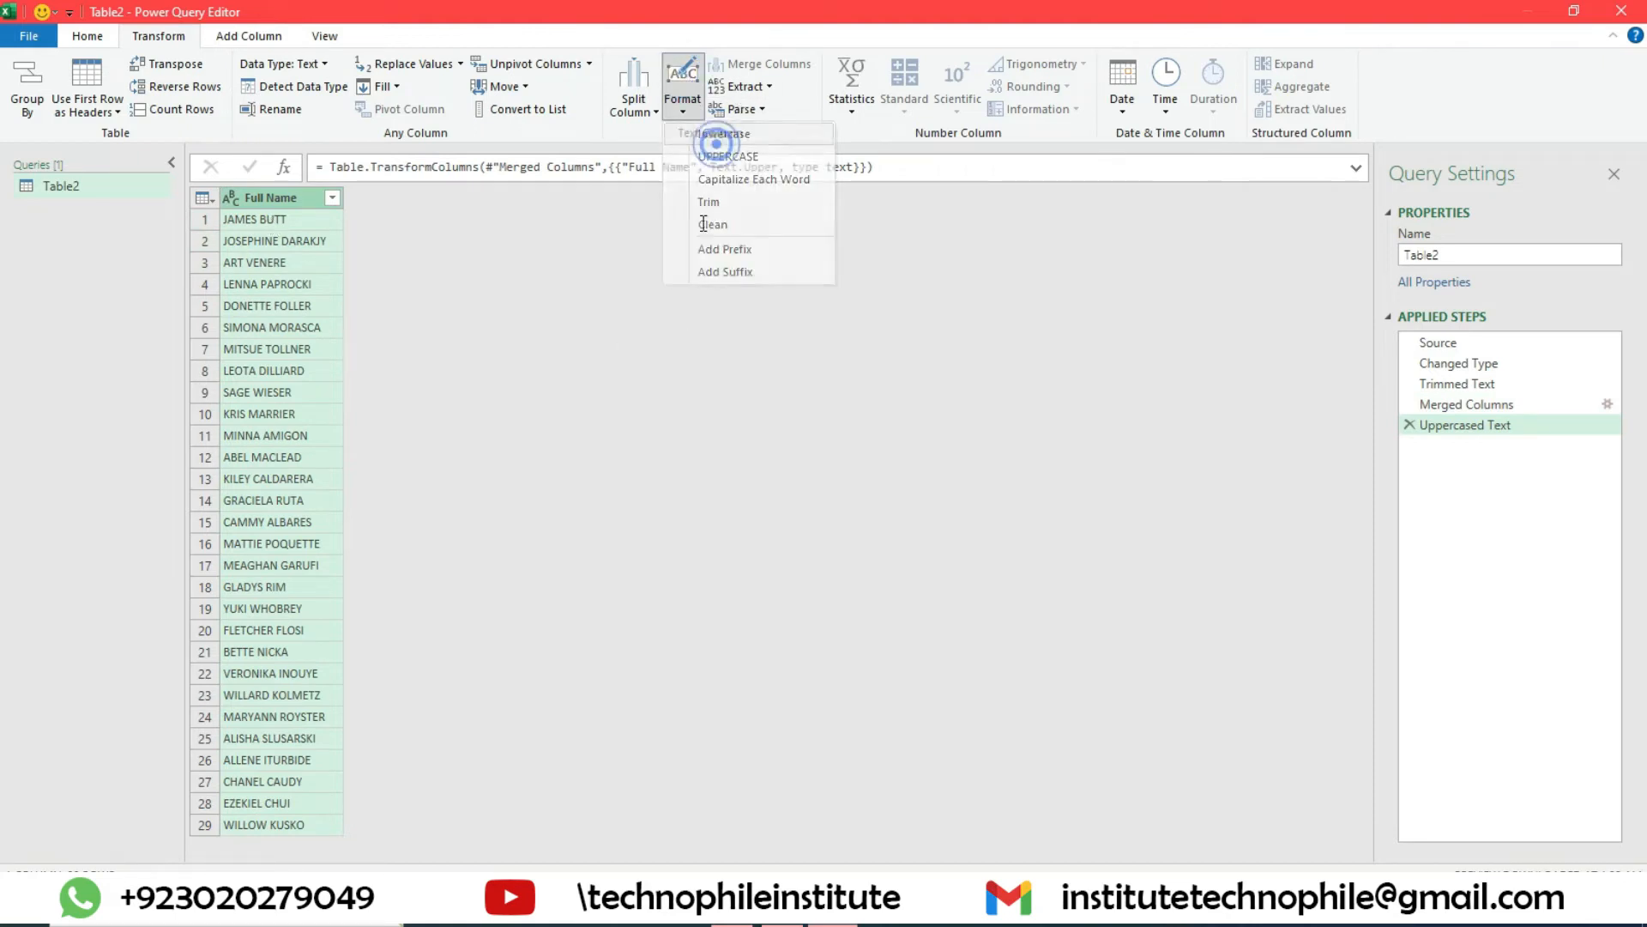
{"action": "left_click", "coordinate": [716, 143]}
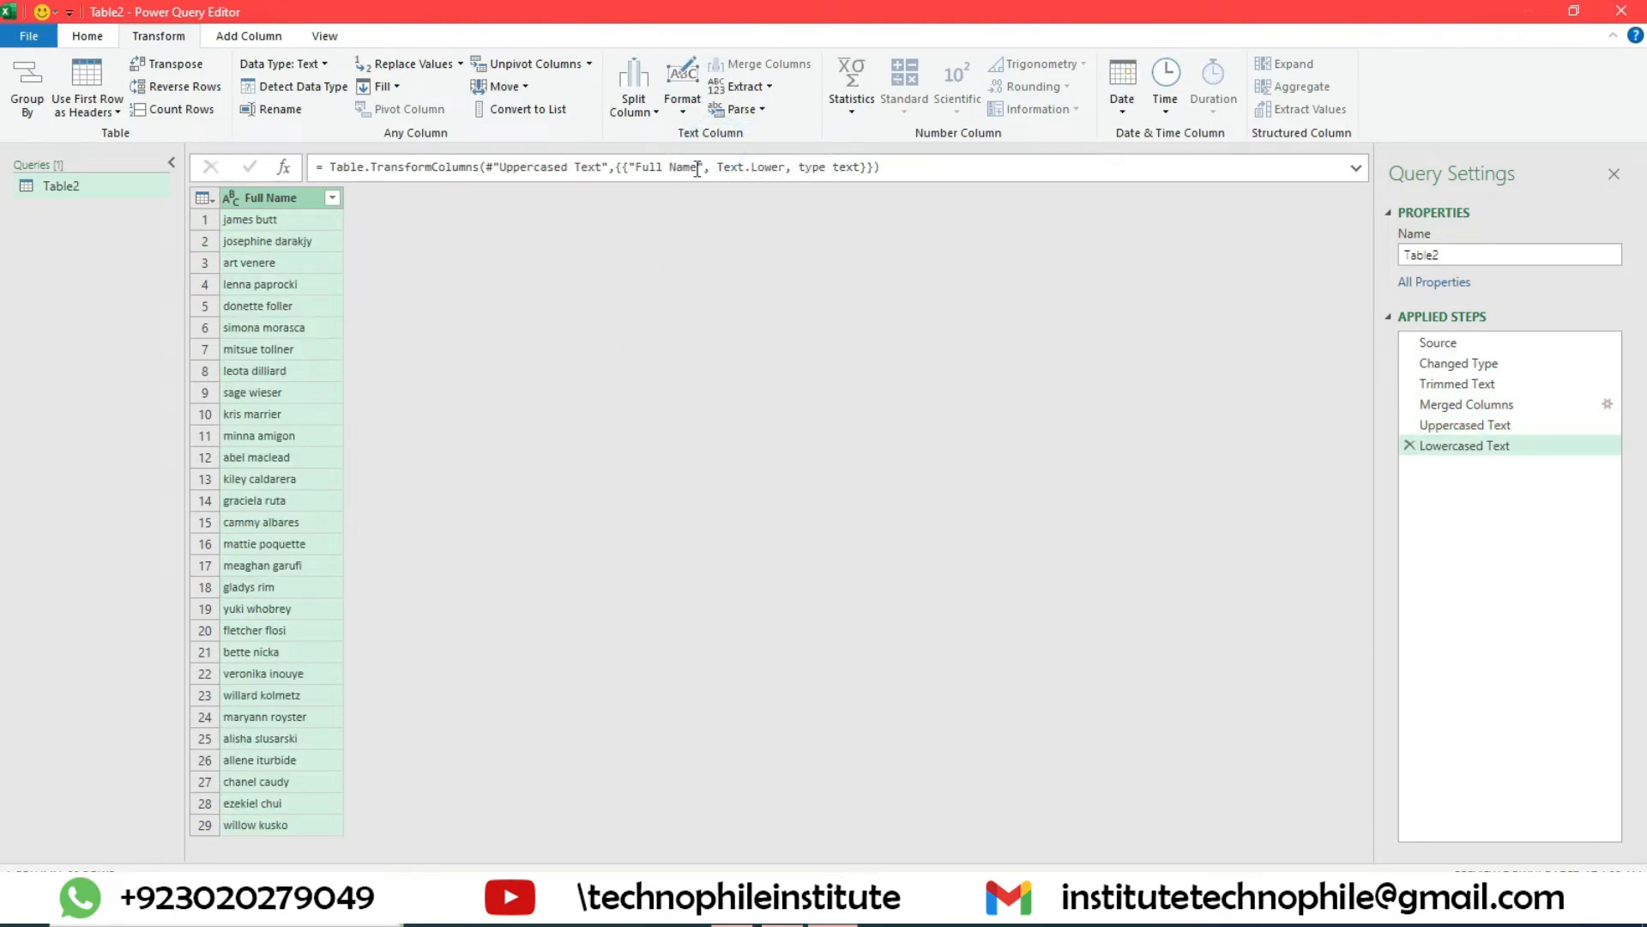
- Convert the Full Name column to uppercase letters
{"action": "left_click", "coordinate": [683, 86]}
{"action": "left_click", "coordinate": [738, 157]}
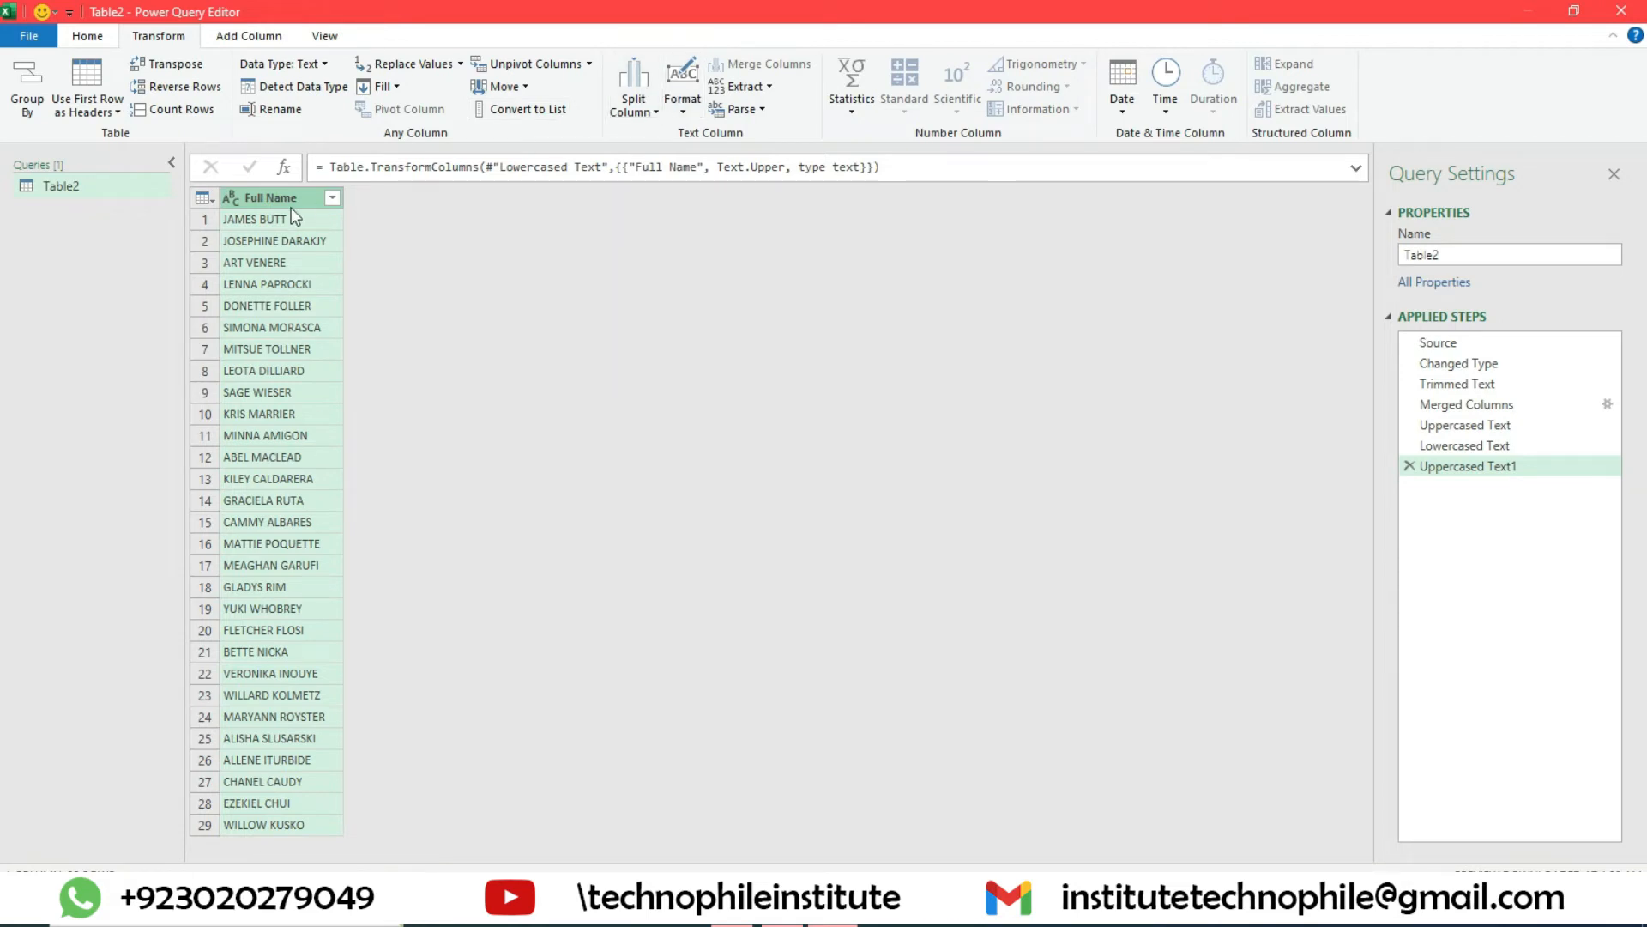
{"action": "left_click", "coordinate": [230, 198]}
{"action": "left_click", "coordinate": [277, 196]}
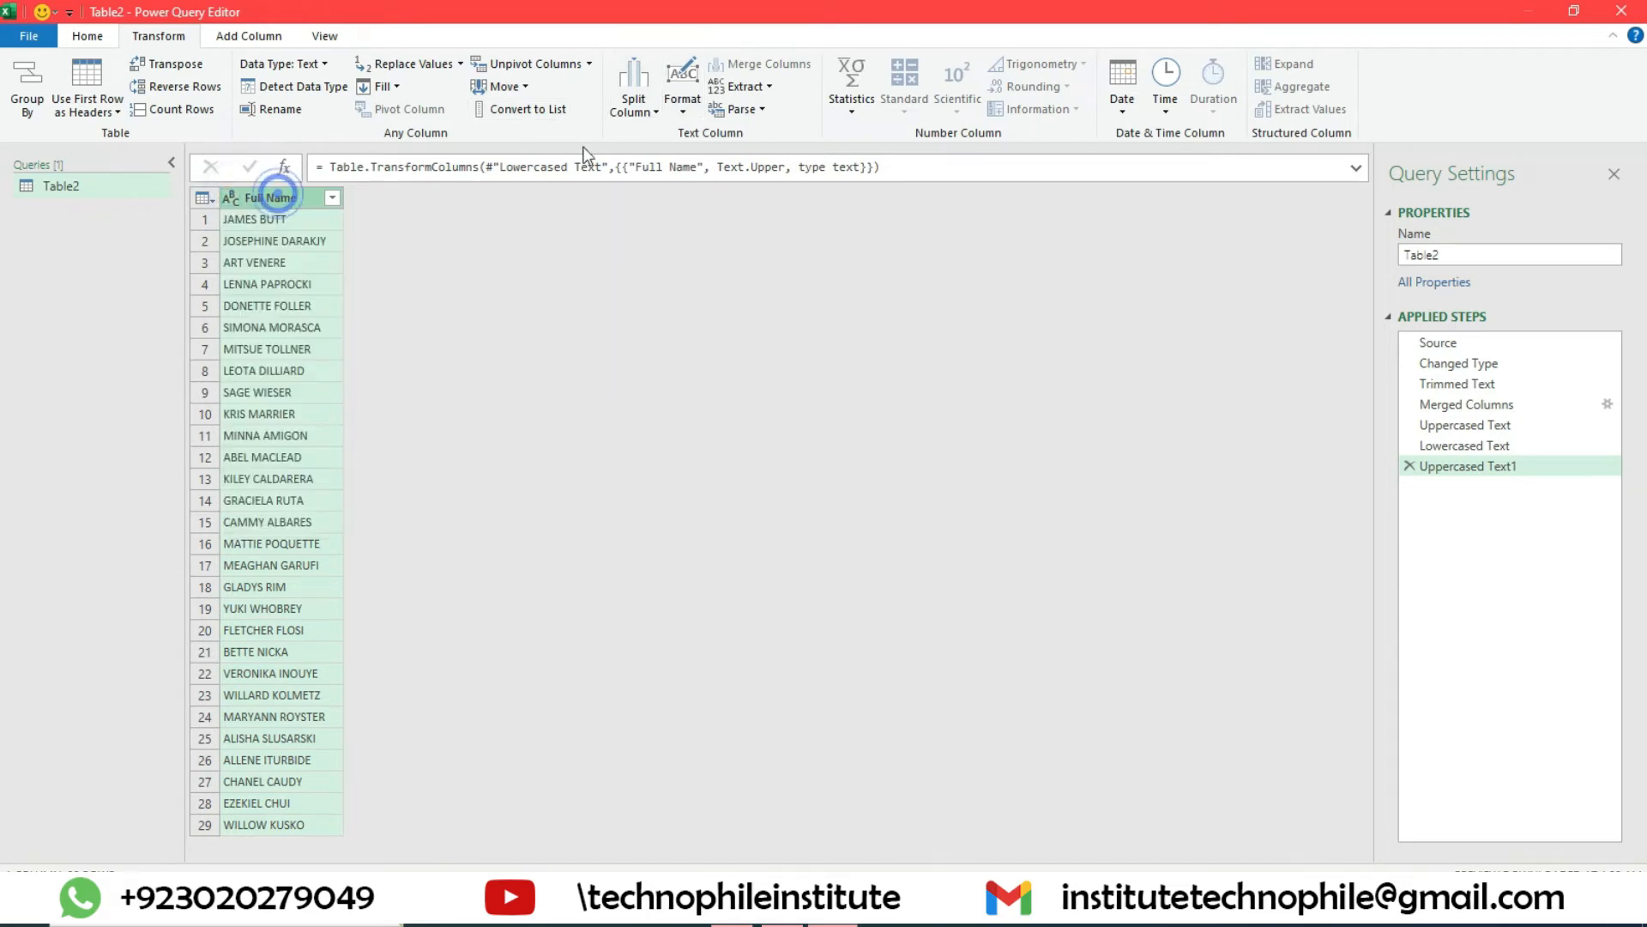
{"action": "left_click", "coordinate": [682, 98]}
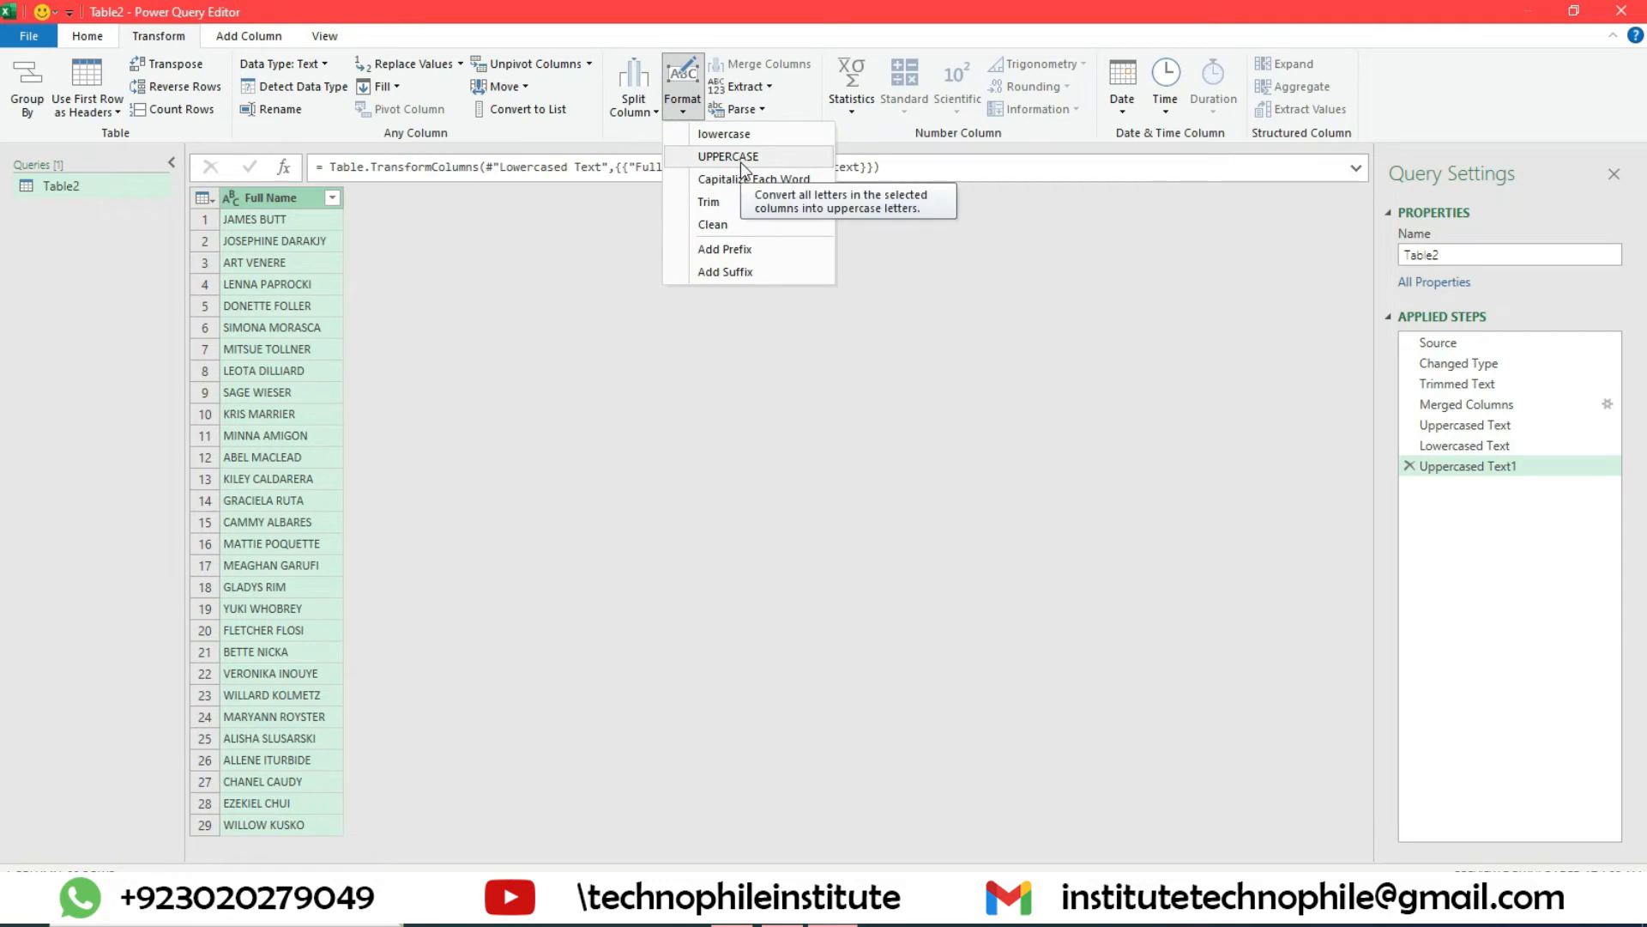
{"action": "left_click", "coordinate": [925, 324]}
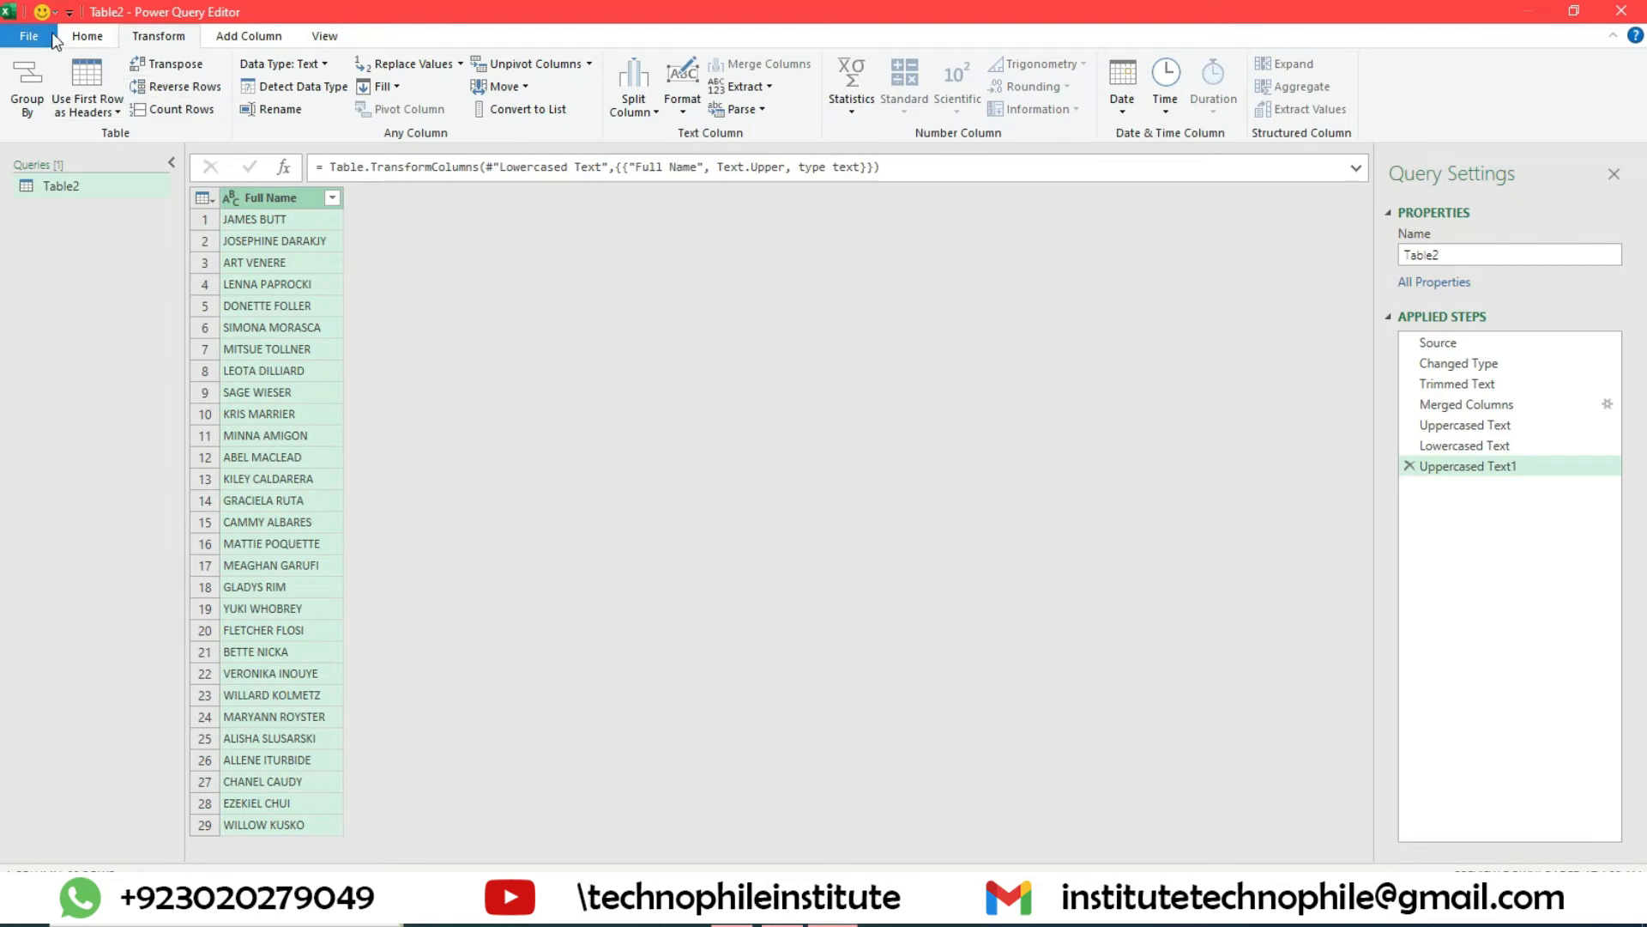
- Close the query editor and load the resulting Full Name table into the workbook
{"action": "left_click", "coordinate": [87, 35]}
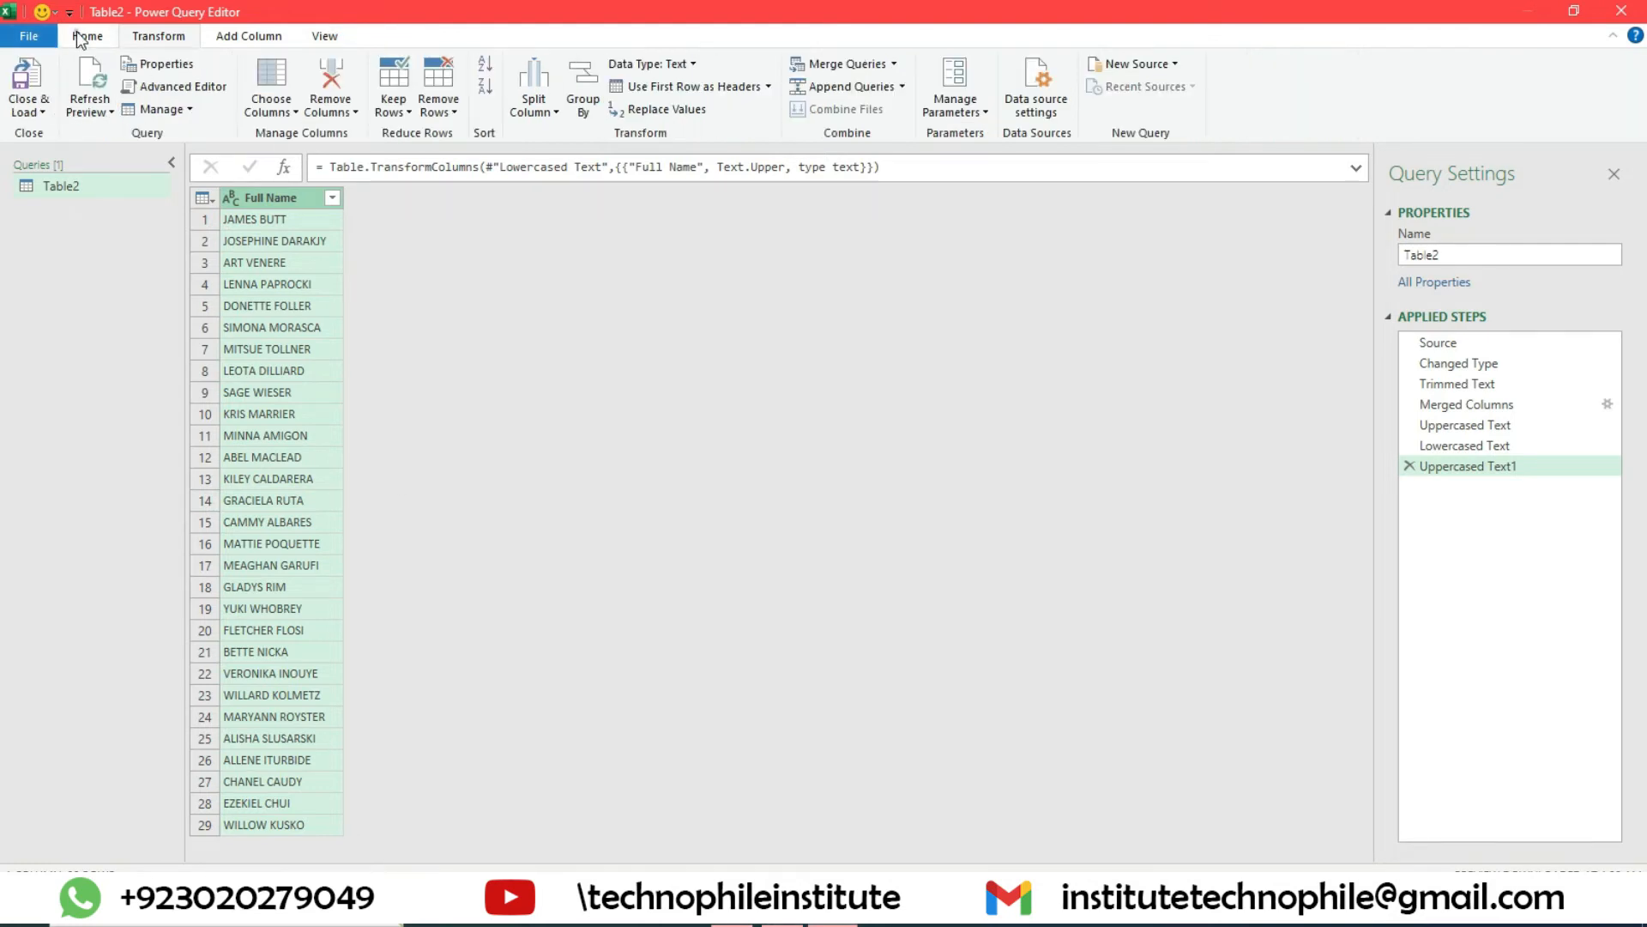
{"action": "left_click", "coordinate": [38, 80]}
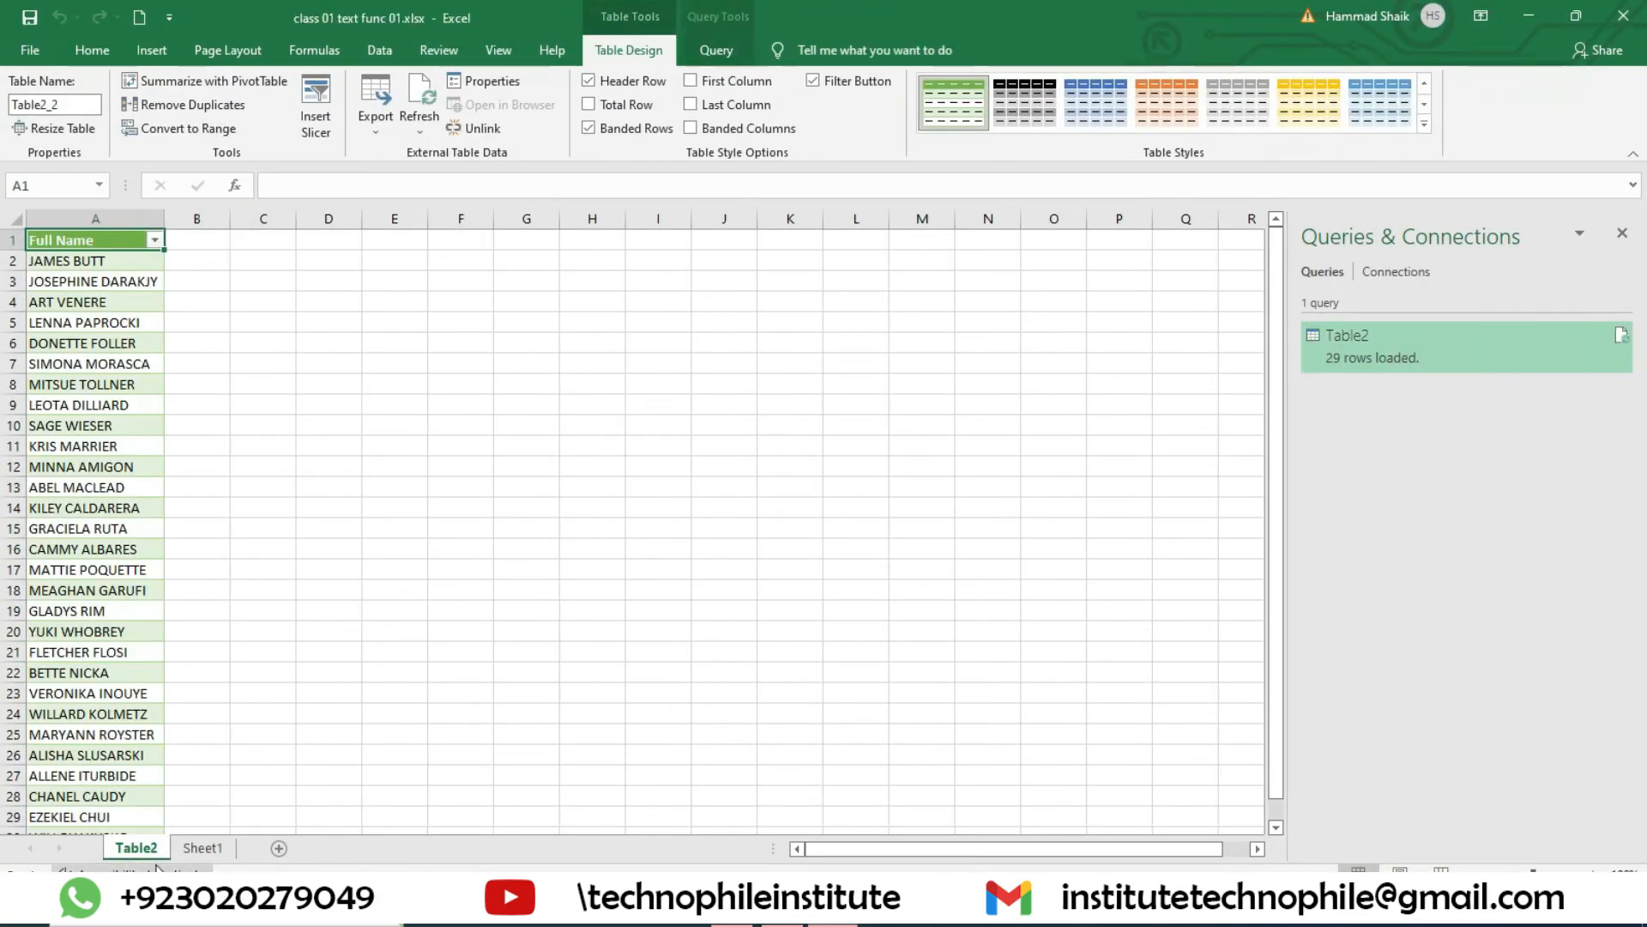
- Compare the loaded Full Name table on the Table2 sheet with the source names on Sheet1
{"action": "left_click", "coordinate": [203, 849]}
{"action": "left_click", "coordinate": [142, 851]}
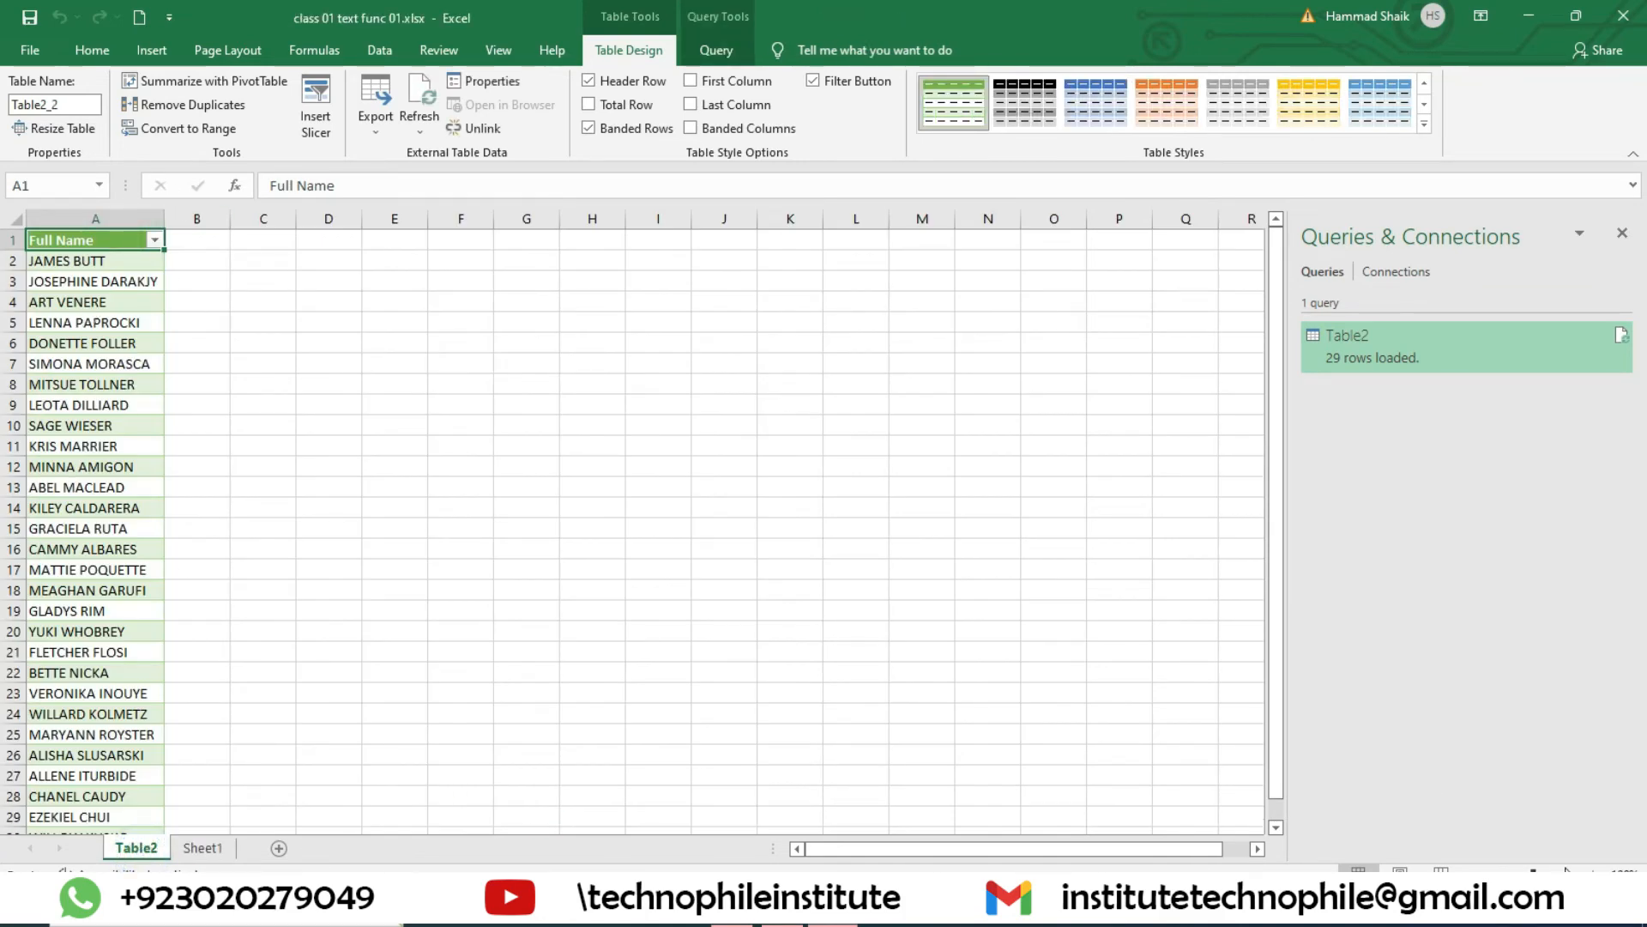
{"action": "scroll", "coordinate": [281, 453], "scroll_direction": "up", "scroll_amount": 6}
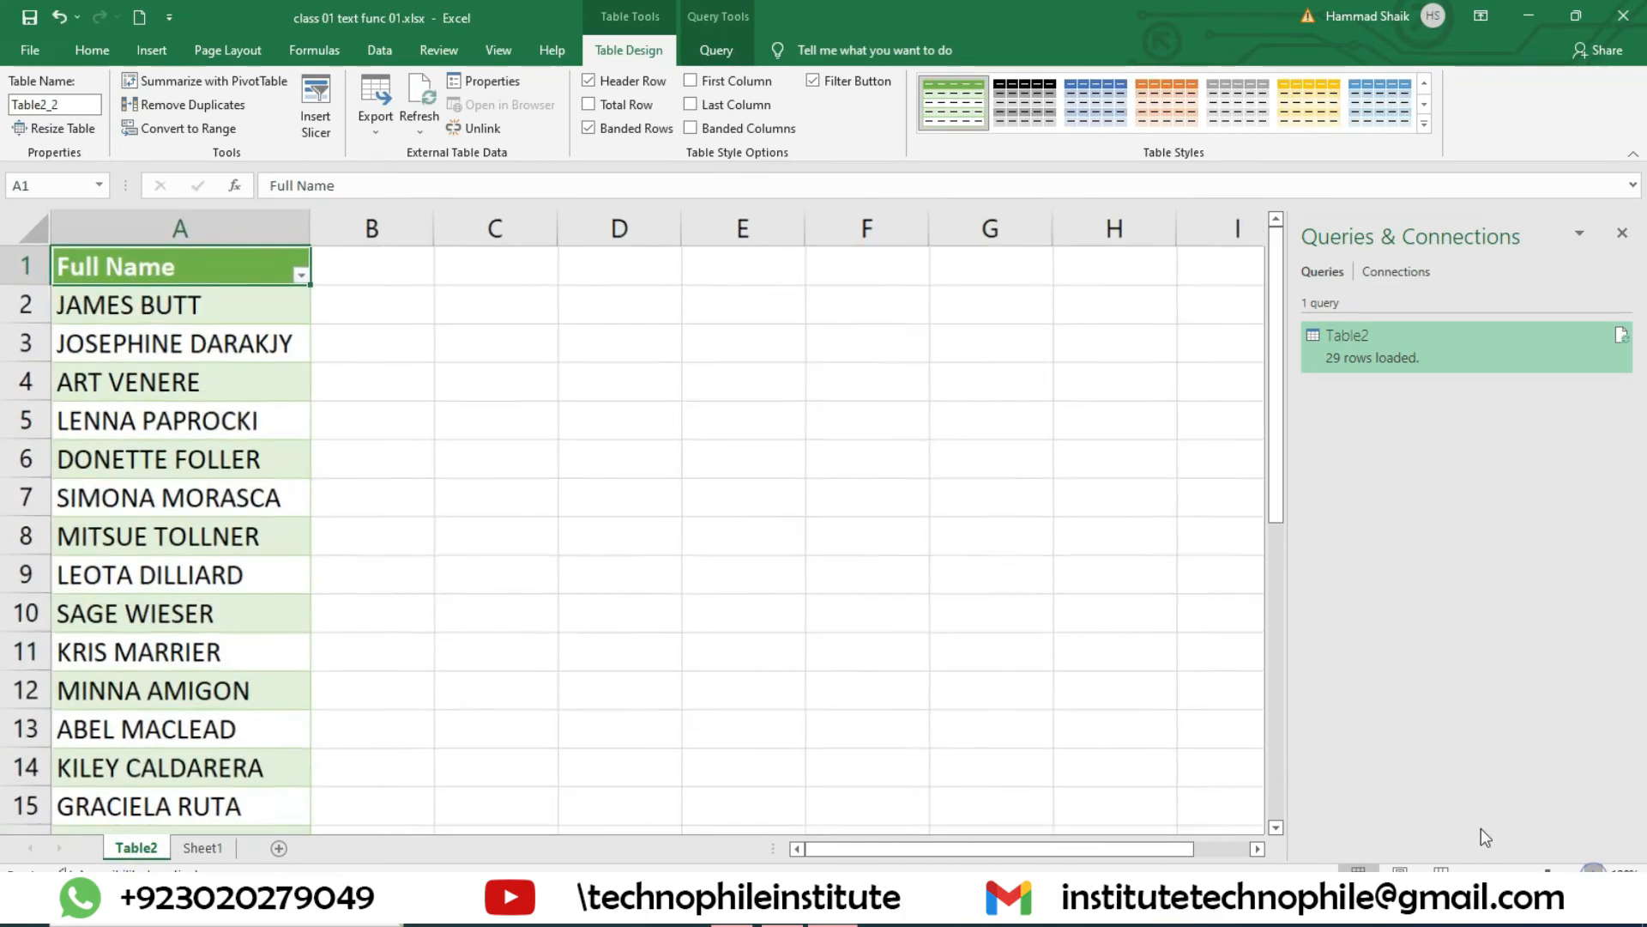
{"action": "scroll", "coordinate": [281, 453], "scroll_direction": "down", "scroll_amount": 9}
{"action": "scroll", "coordinate": [281, 453], "scroll_direction": "up", "scroll_amount": 9}
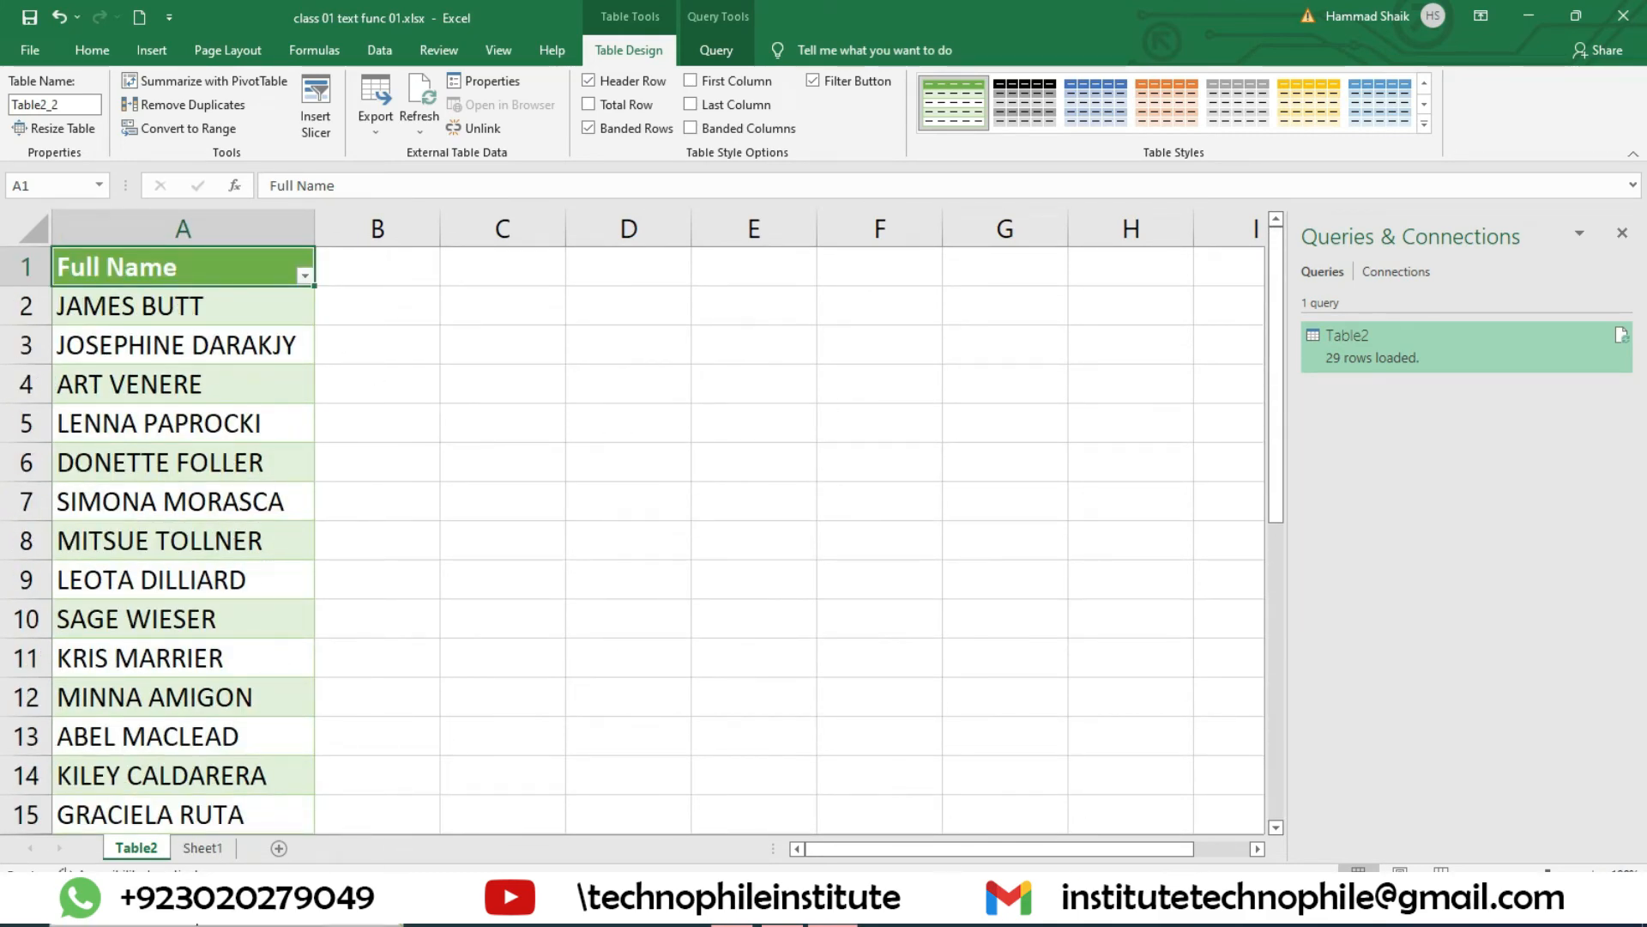
{"action": "left_click", "coordinate": [204, 848]}
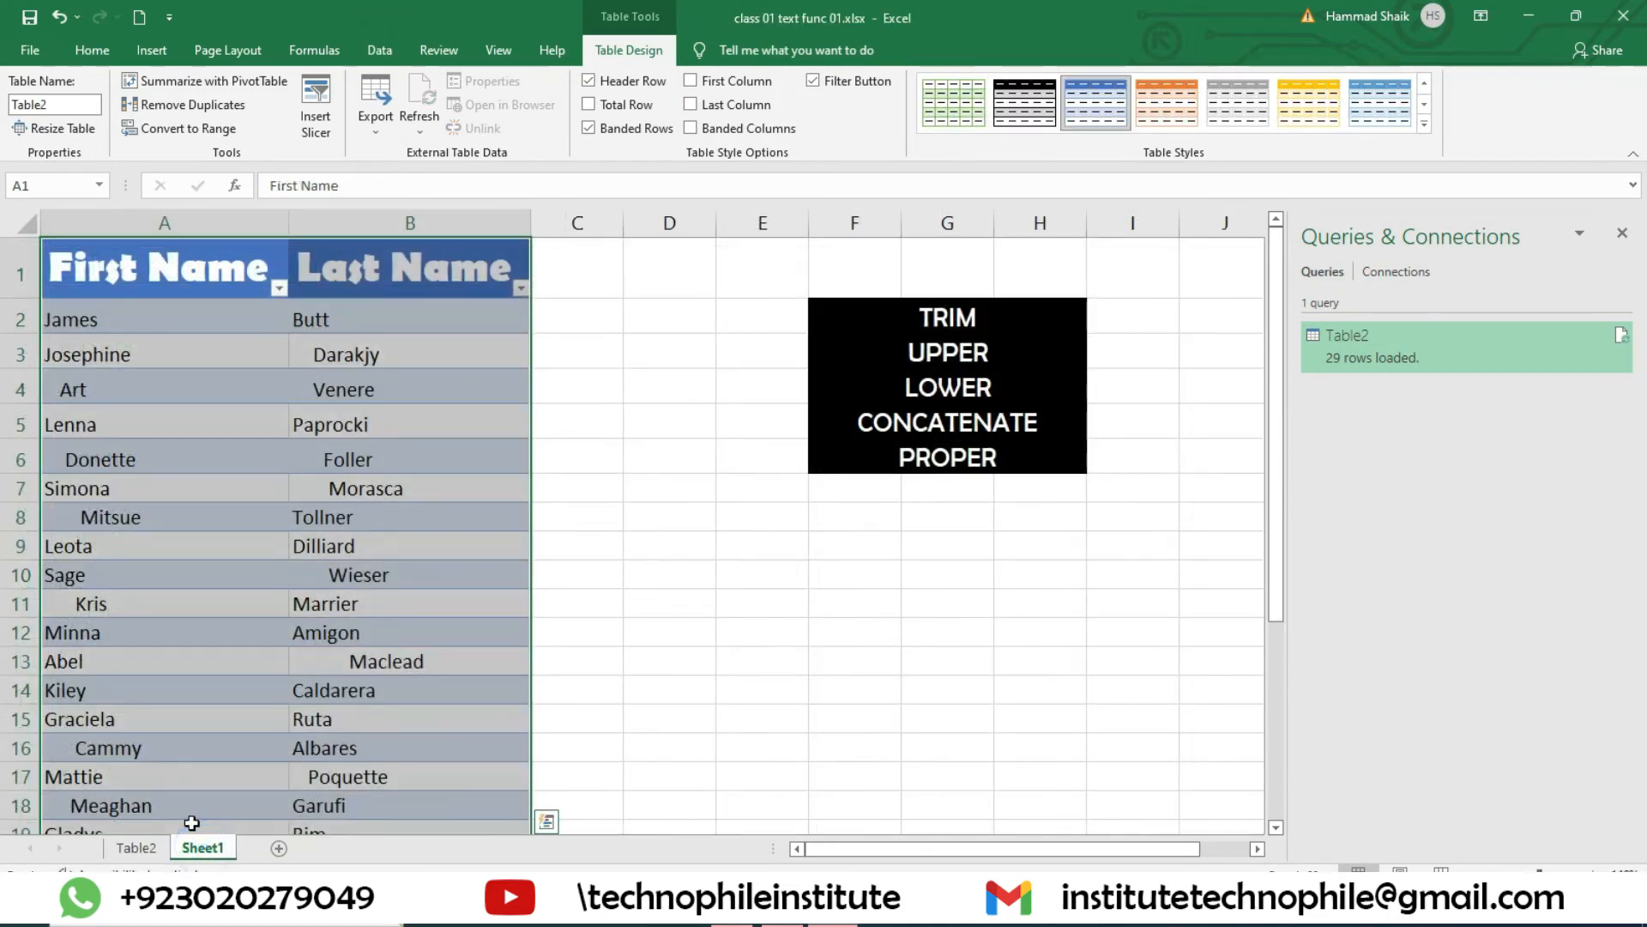
{"action": "left_click", "coordinate": [147, 352]}
{"action": "left_click", "coordinate": [135, 849]}
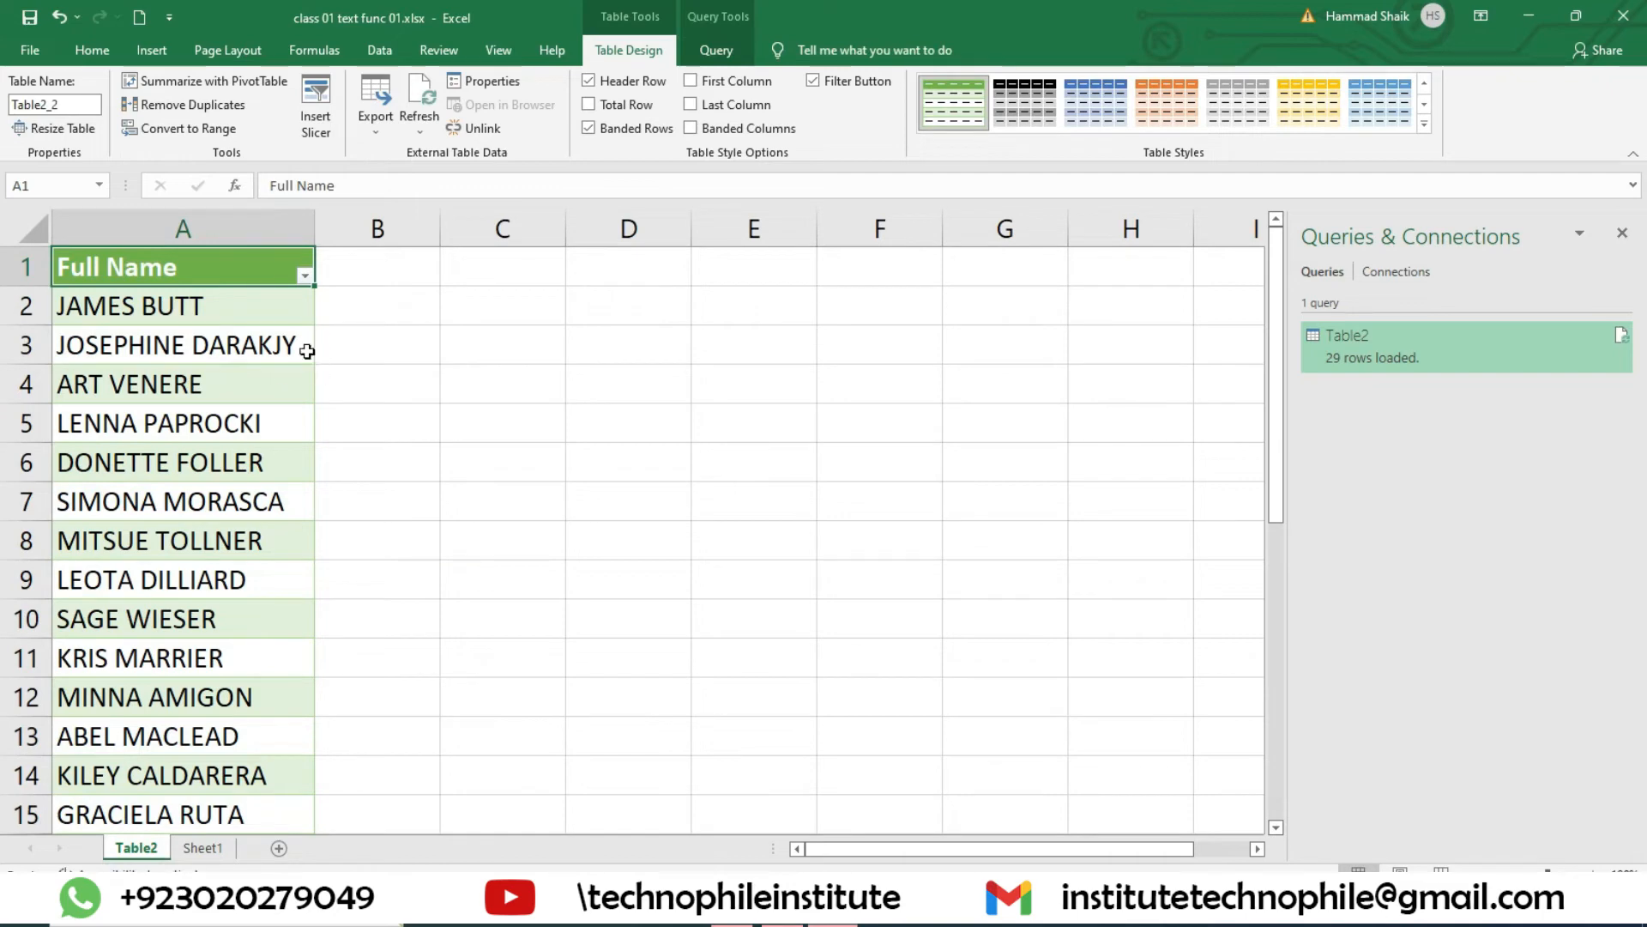
- Replace the first name in cell A3 of the source table on Sheet1 with a different first name
{"action": "left_click", "coordinate": [206, 849]}
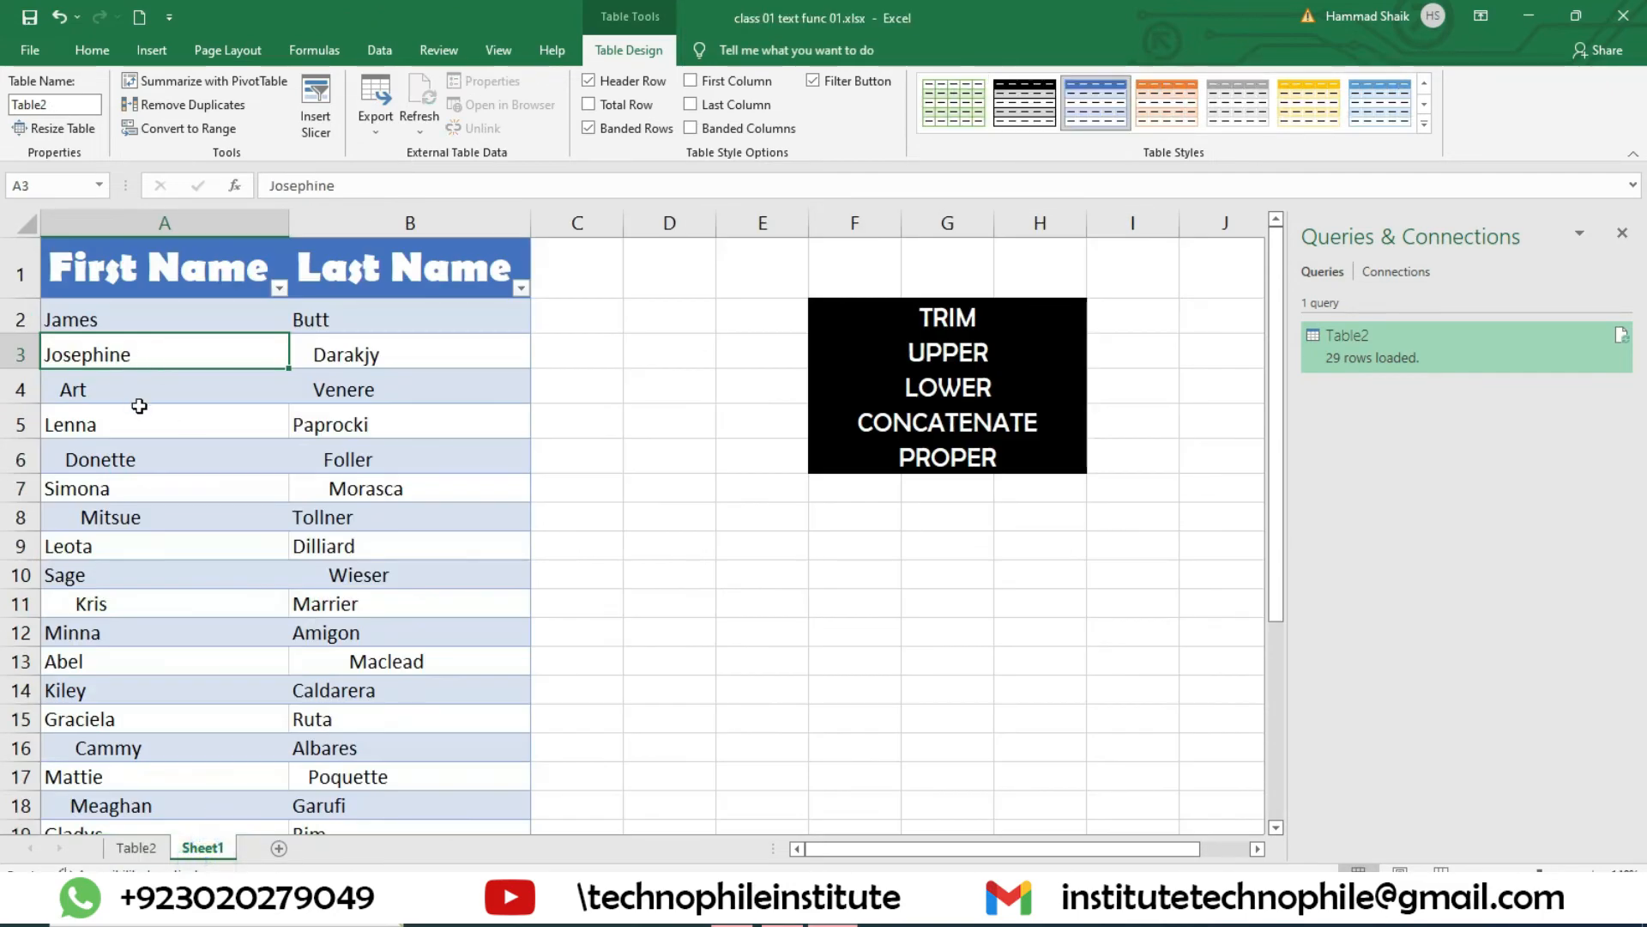
{"action": "double_click", "coordinate": [146, 352]}
{"action": "double_click", "coordinate": [147, 352]}
{"action": "type", "text": "Mary"}
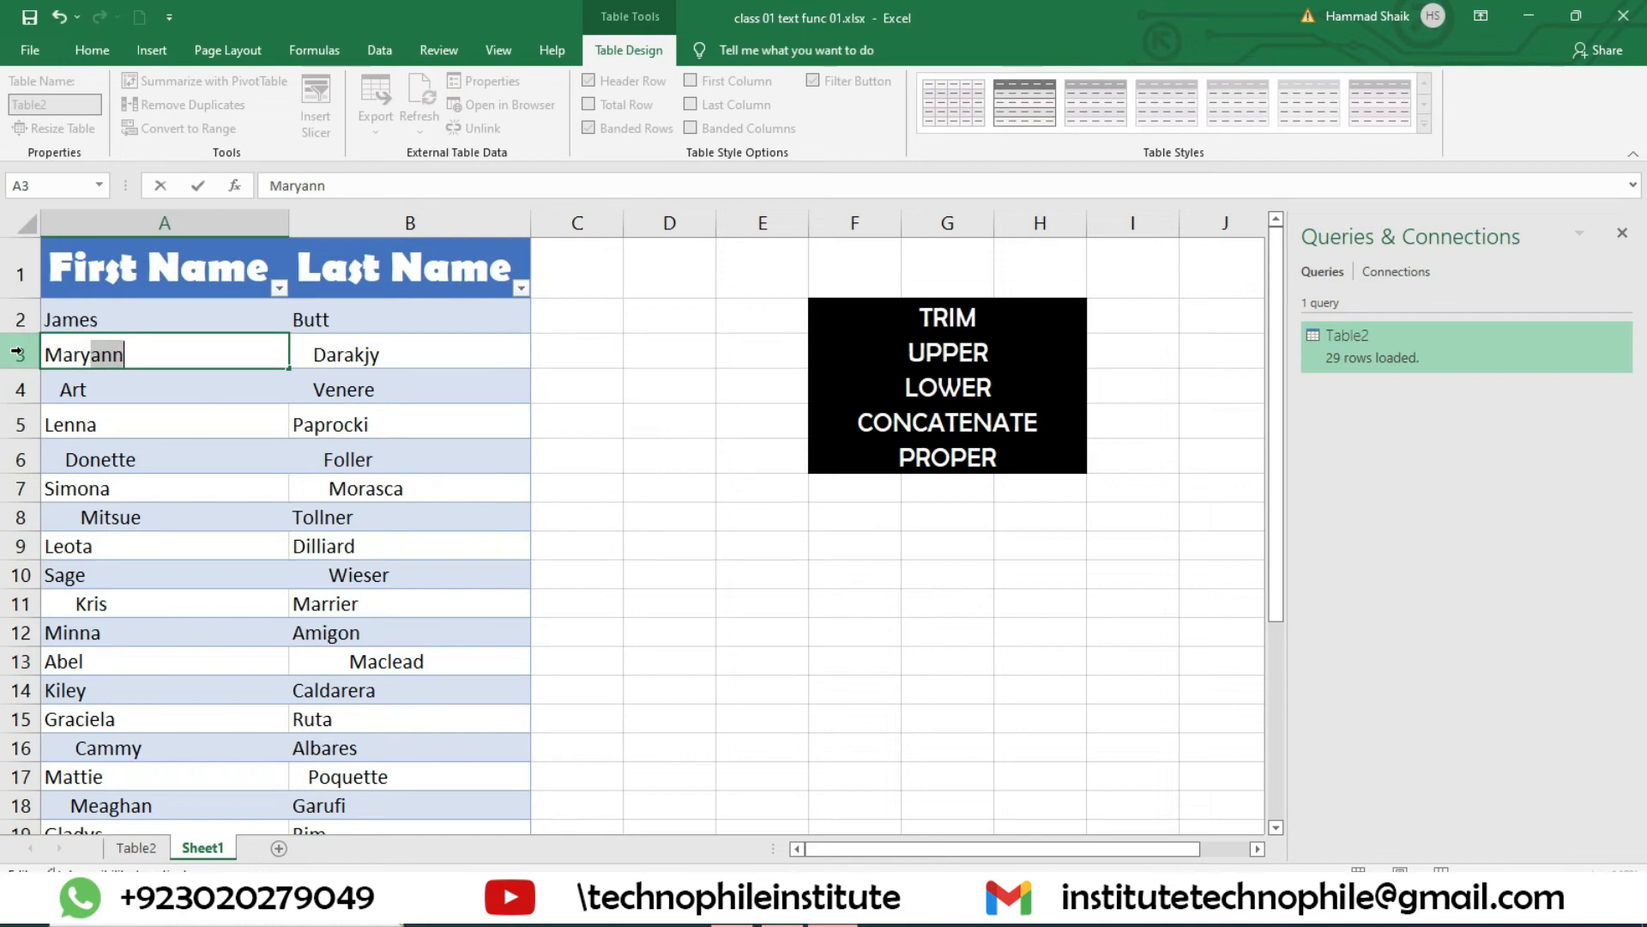
{"action": "key", "text": "BackSpace"}
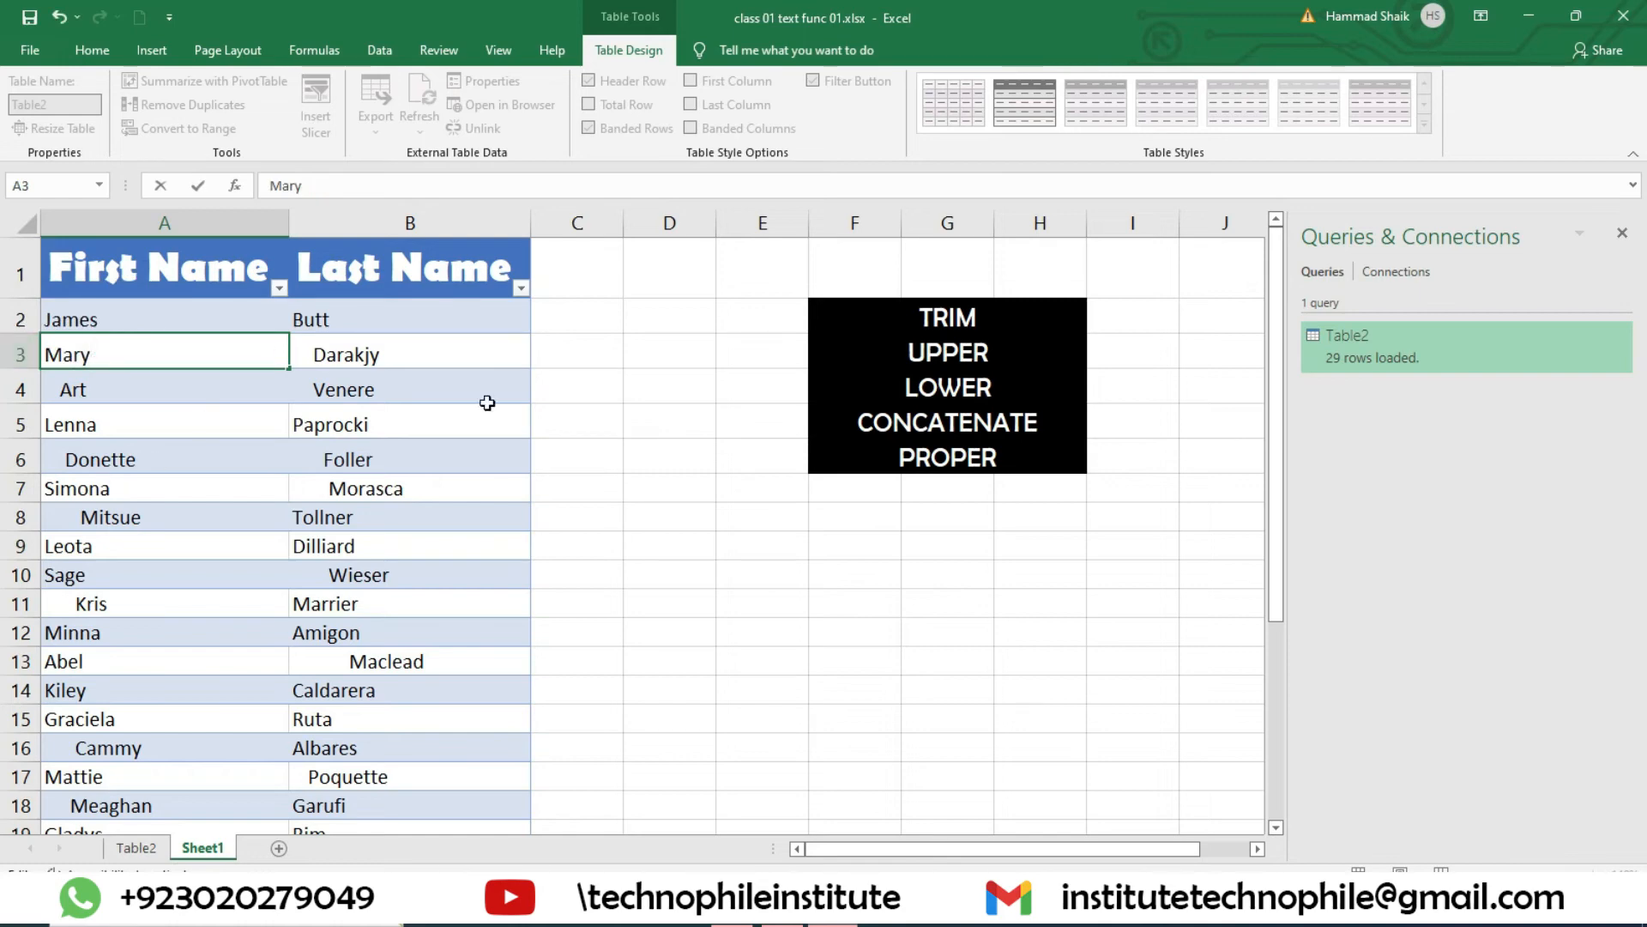
{"action": "left_click", "coordinate": [578, 461]}
- Refresh the loaded Full Name table on the Table2 sheet to bring in the edited source name
{"action": "left_click", "coordinate": [137, 848]}
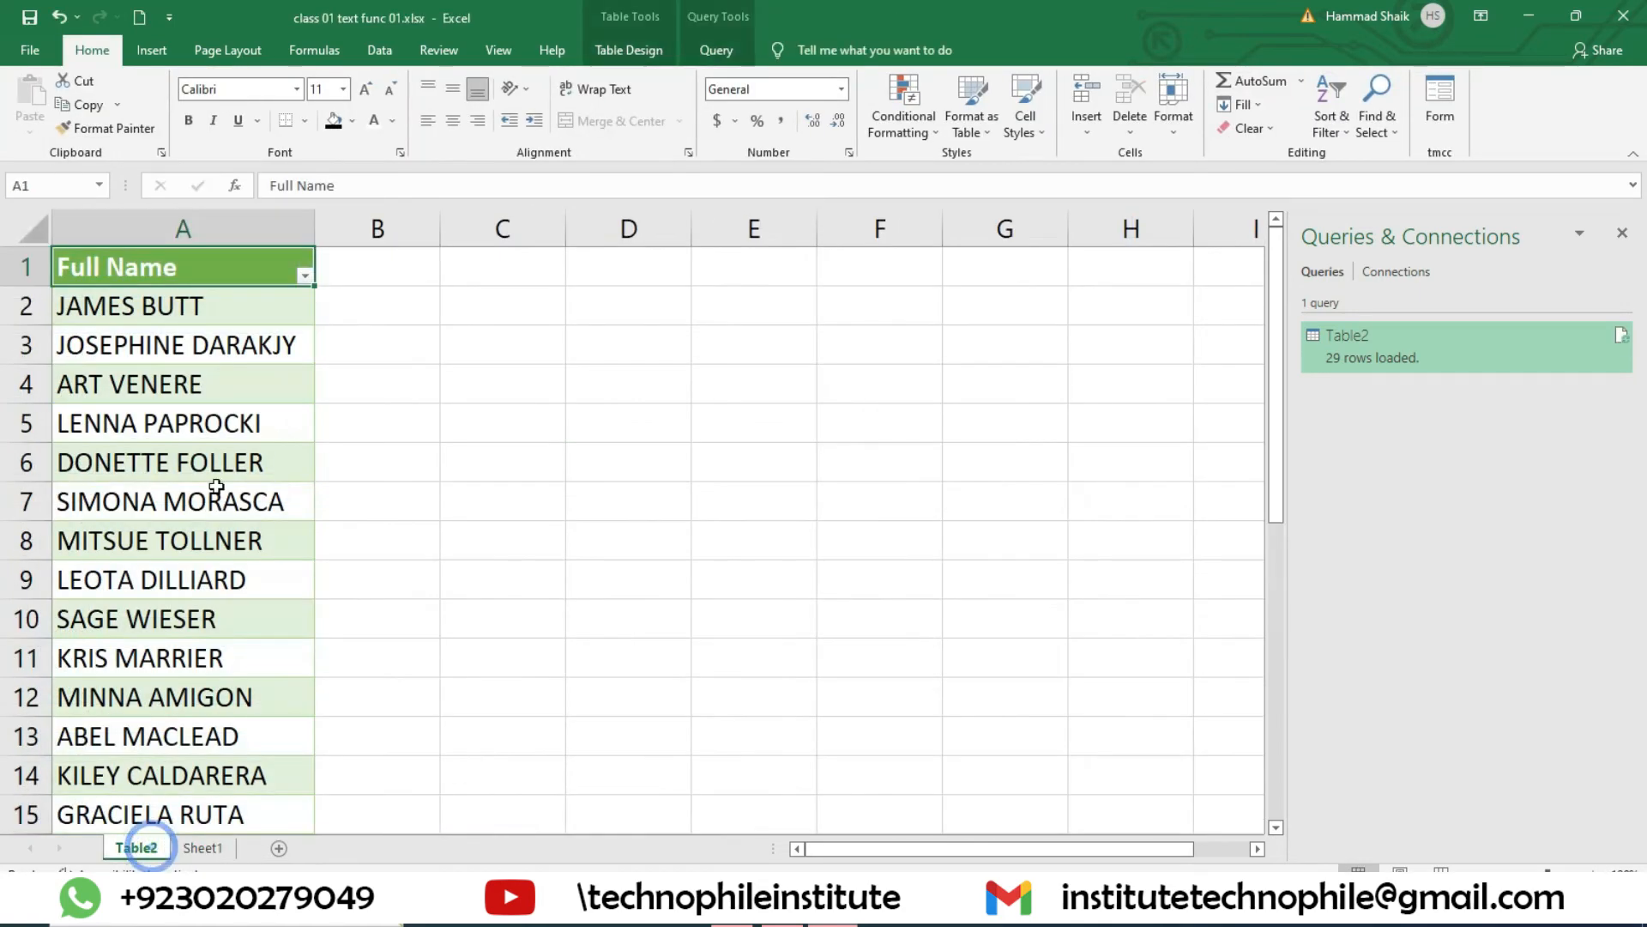
{"action": "left_click", "coordinate": [229, 376]}
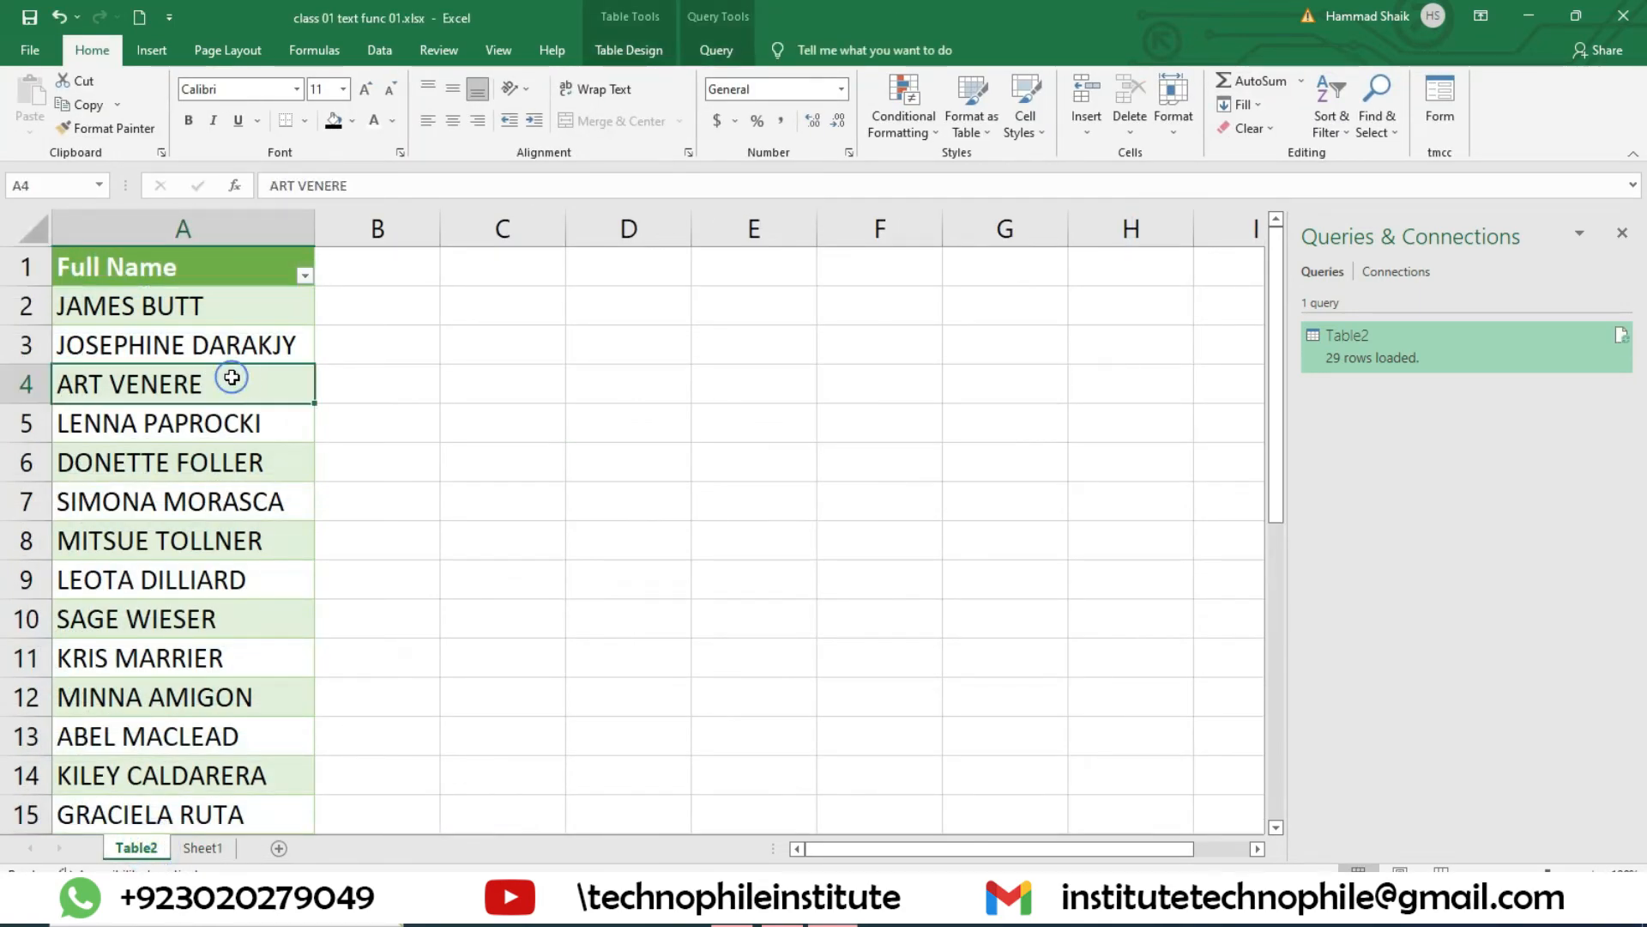
{"action": "right_click", "coordinate": [261, 343]}
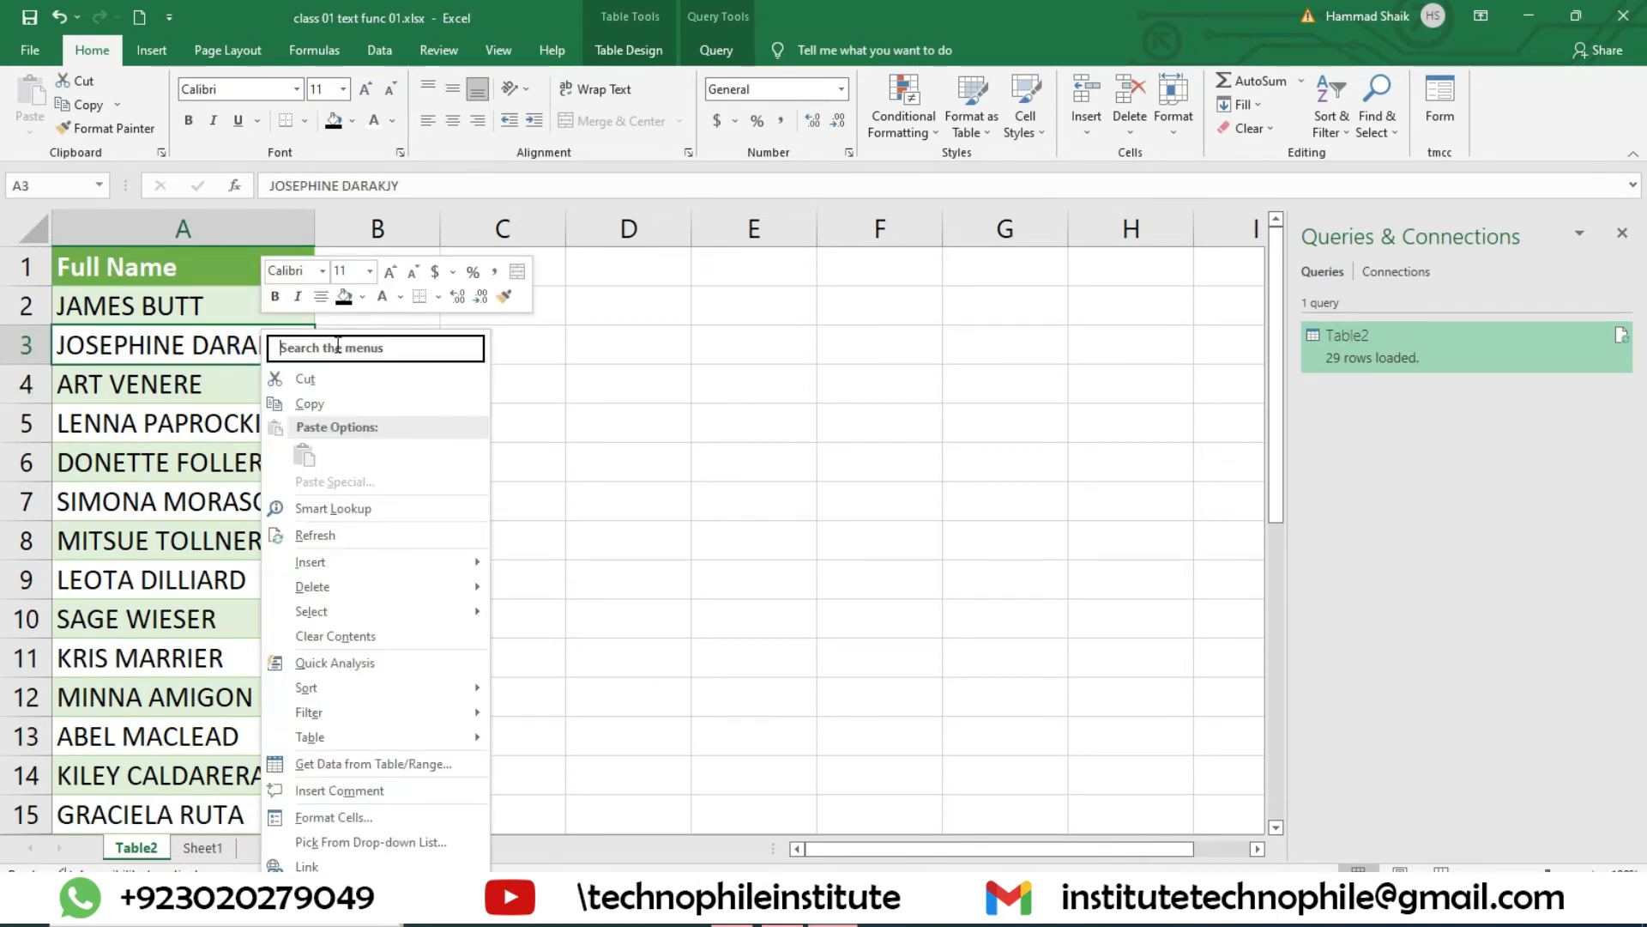
{"action": "mouse_move", "coordinate": [397, 614]}
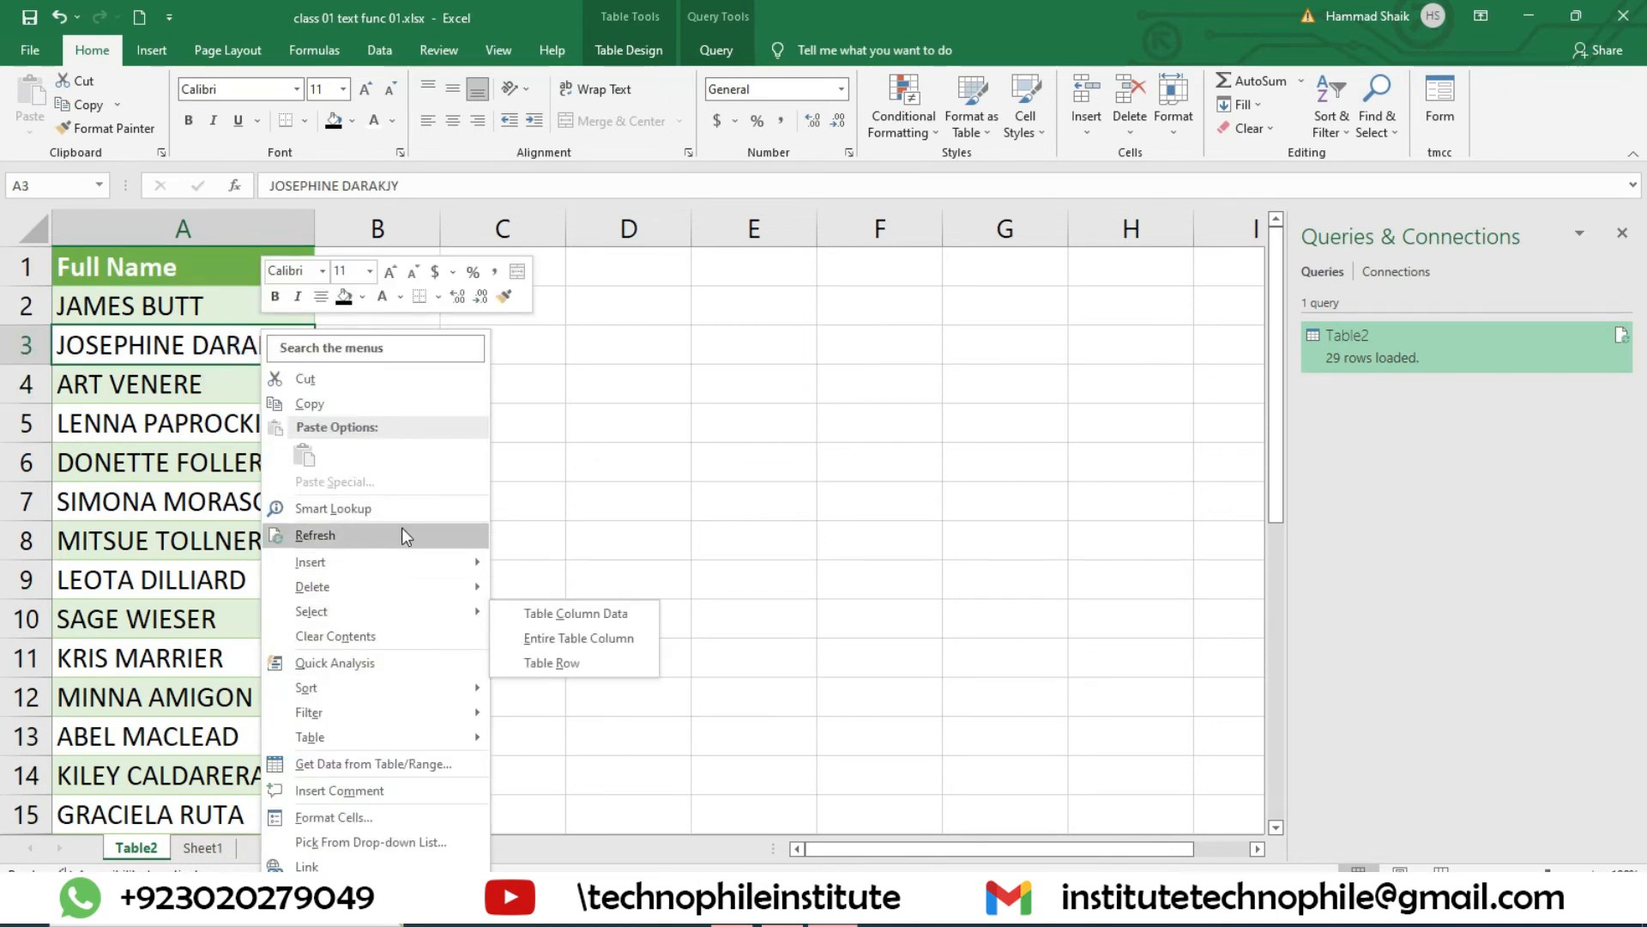
{"action": "key", "text": "Escape"}
{"action": "right_click", "coordinate": [97, 439]}
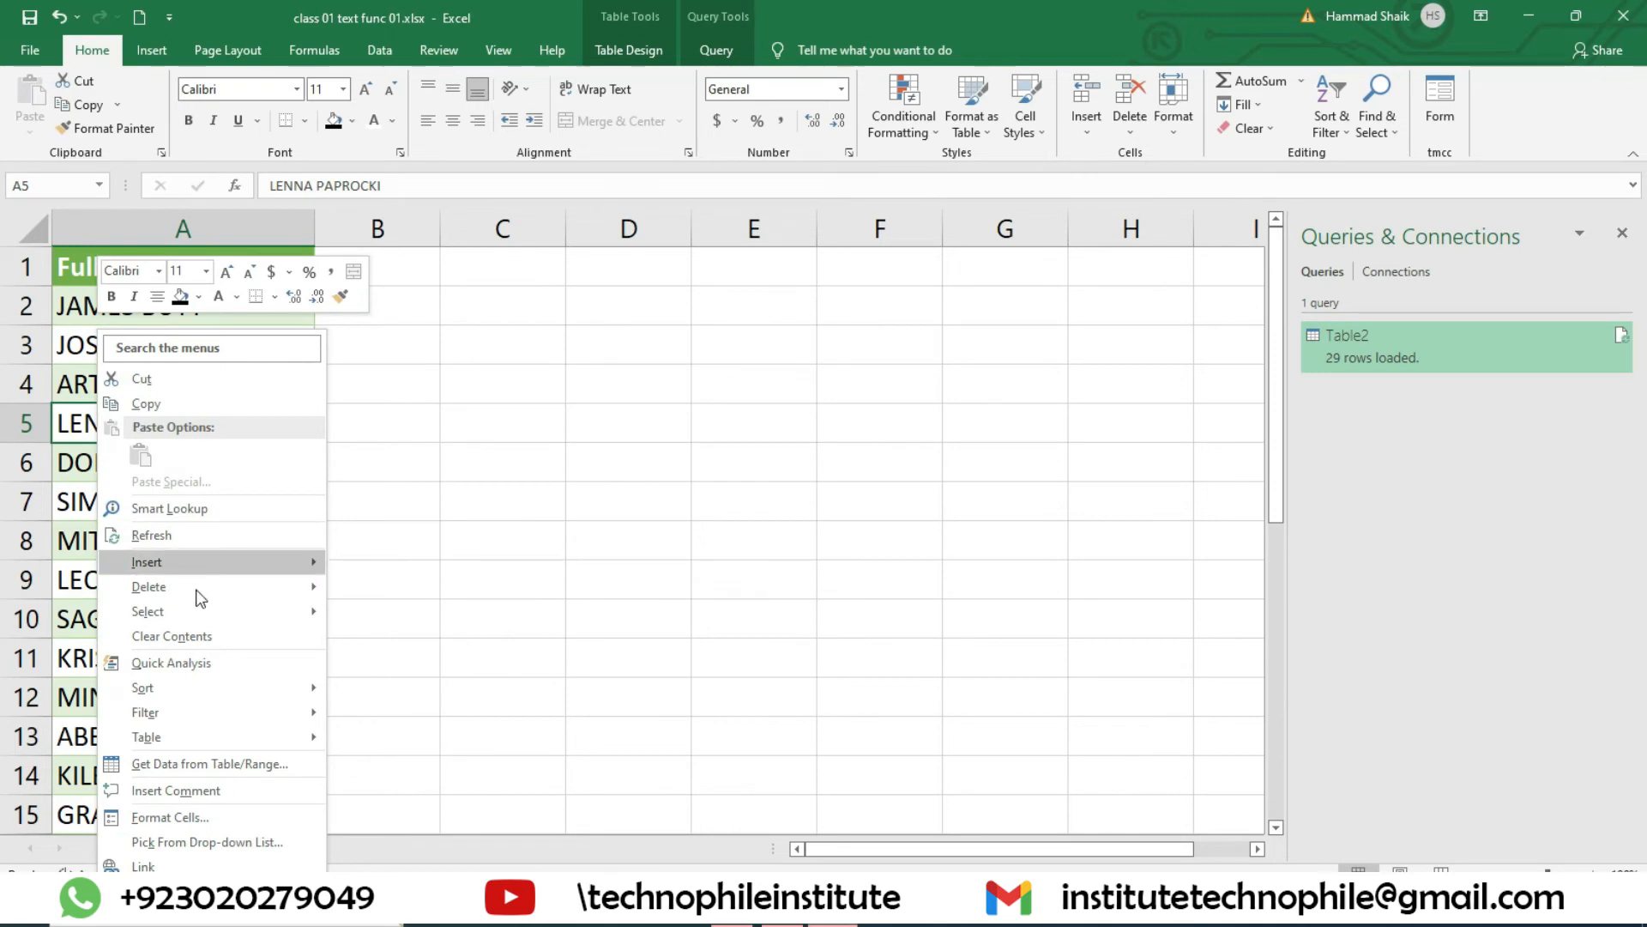
{"action": "left_click", "coordinate": [215, 534]}
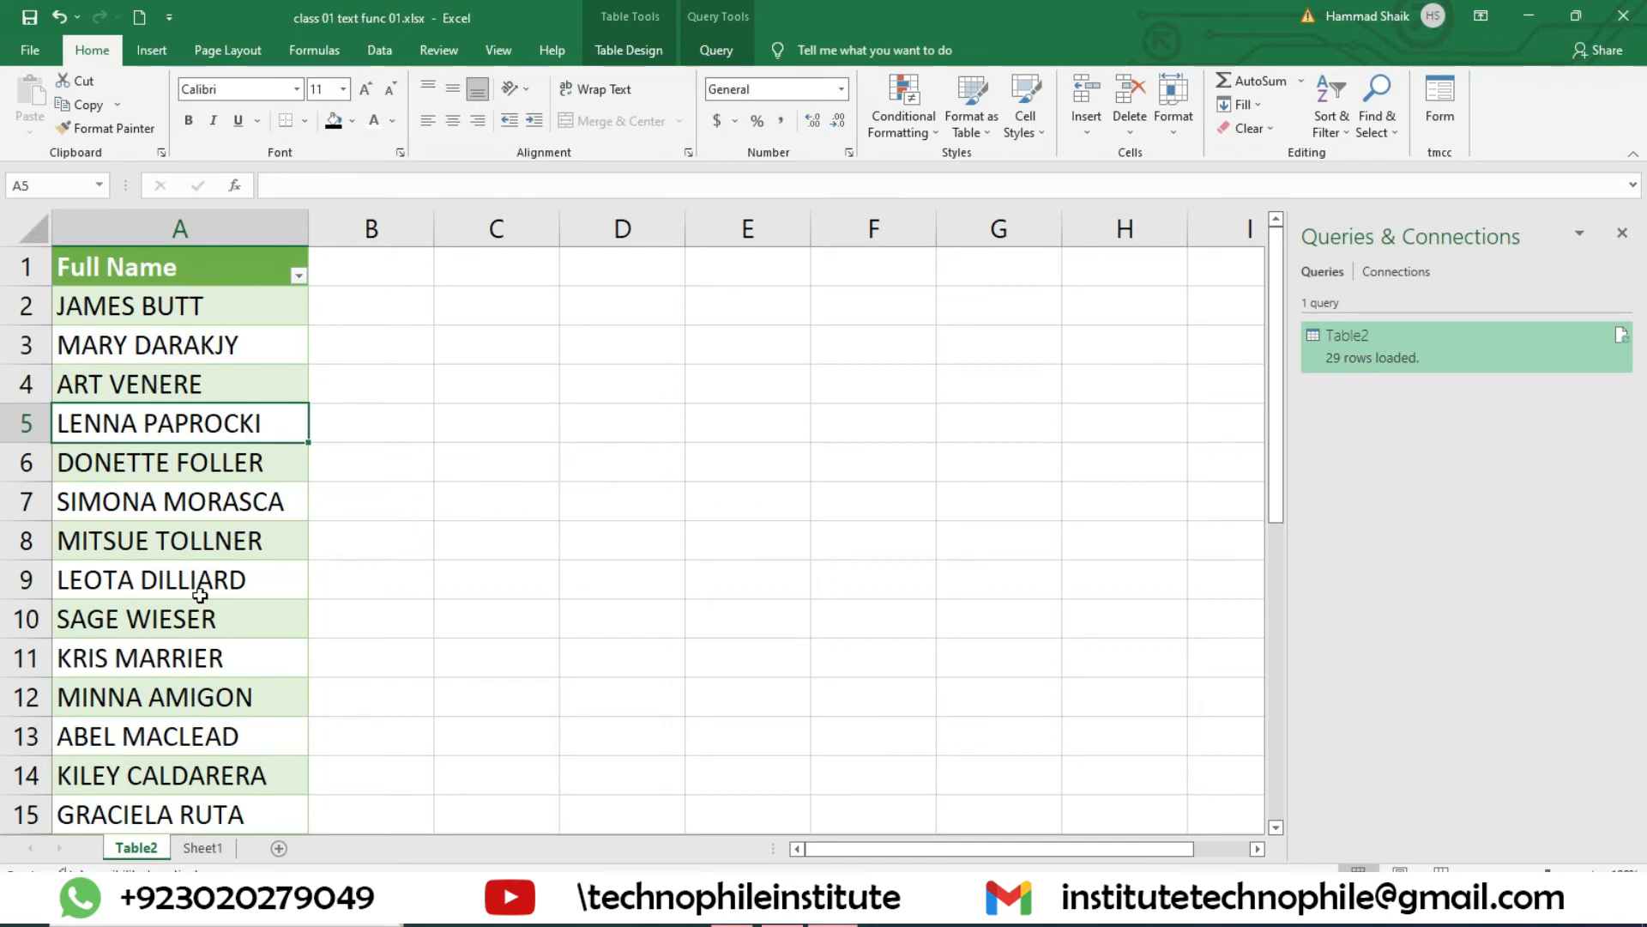
- Delete the uppercase, lowercase and Merged Columns steps from the Table2 query, keeping Trimmed Text as the last step, and load the result back into the workbook
{"action": "left_click", "coordinate": [719, 53]}
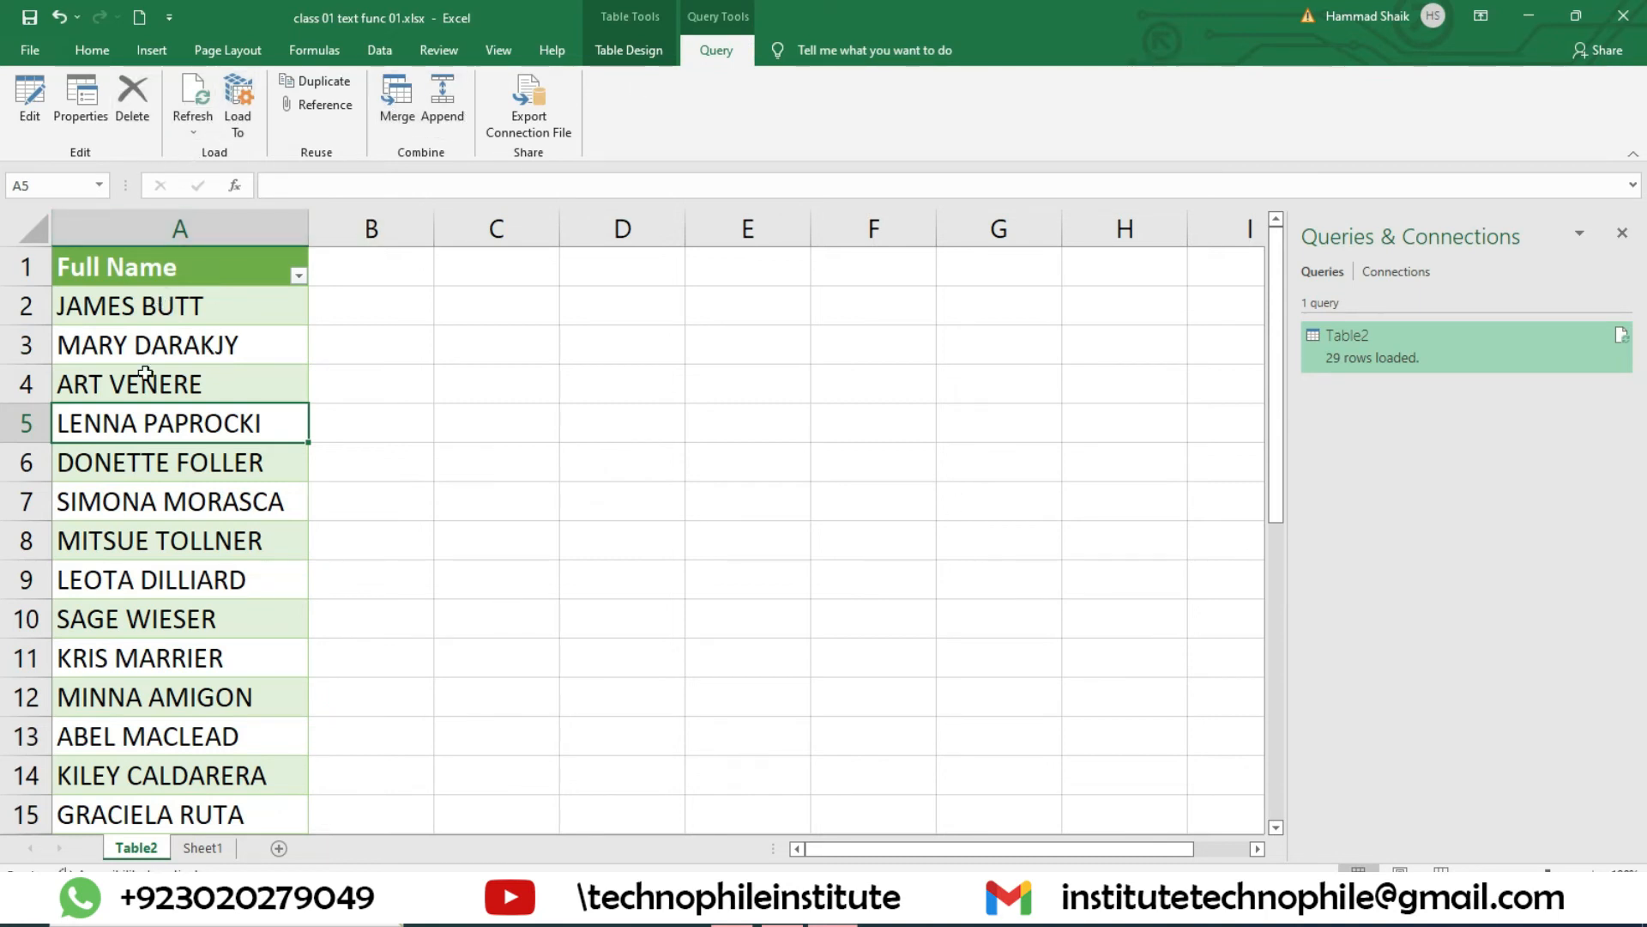
{"action": "double_click", "coordinate": [1338, 338]}
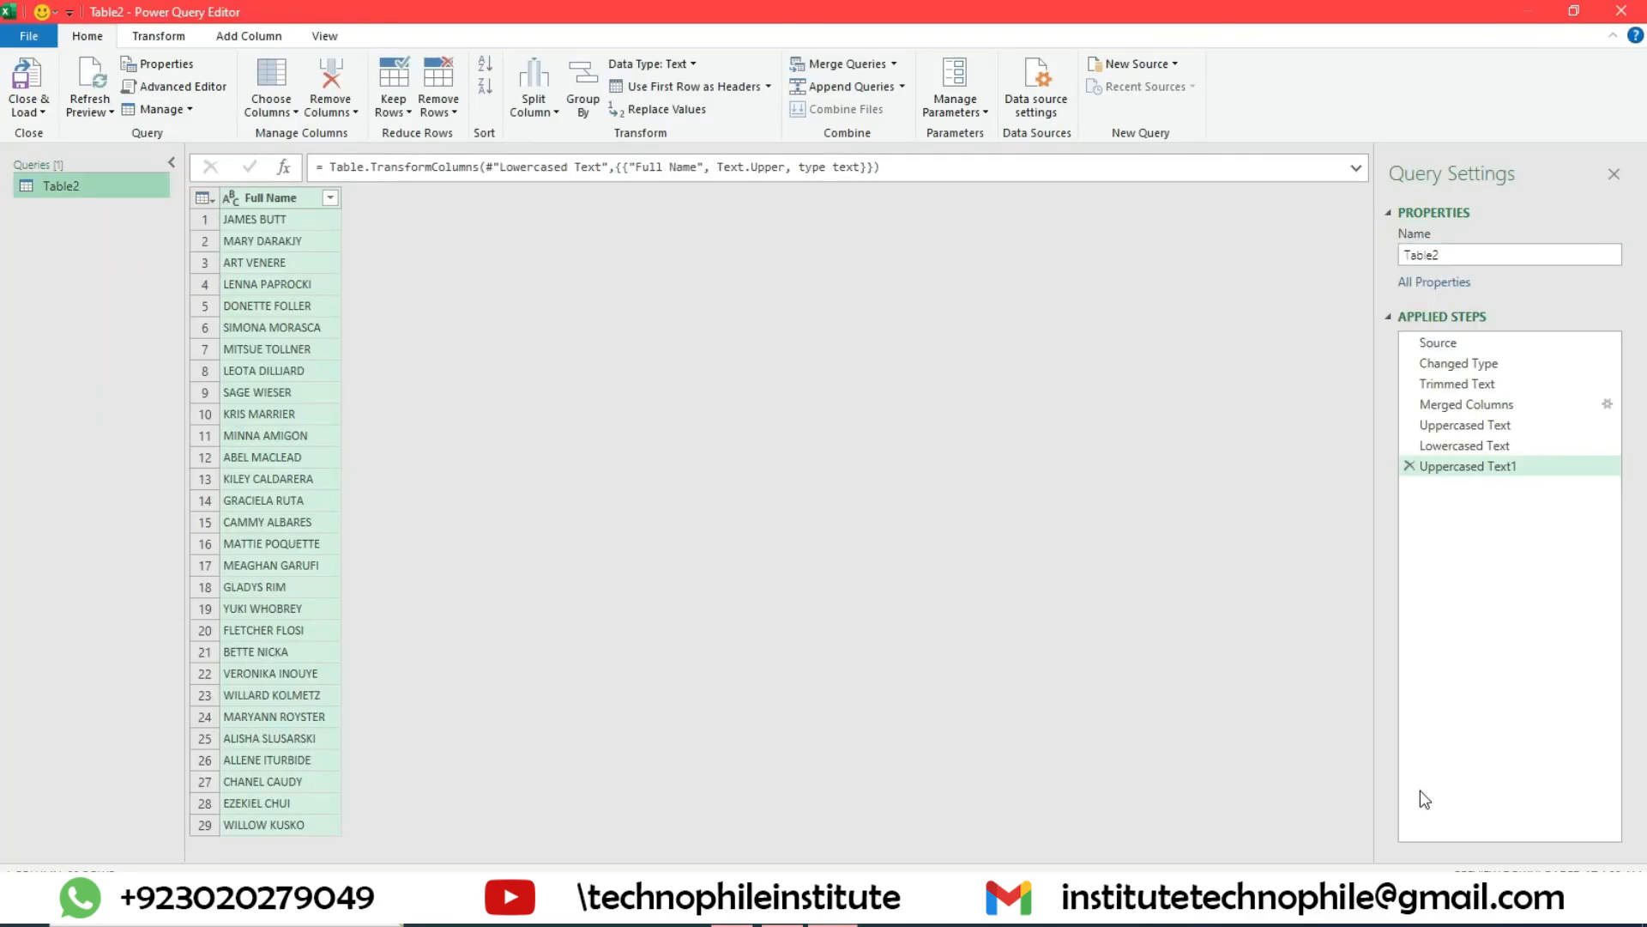
{"action": "mouse_move", "coordinate": [1414, 453]}
{"action": "left_click", "coordinate": [1409, 467]}
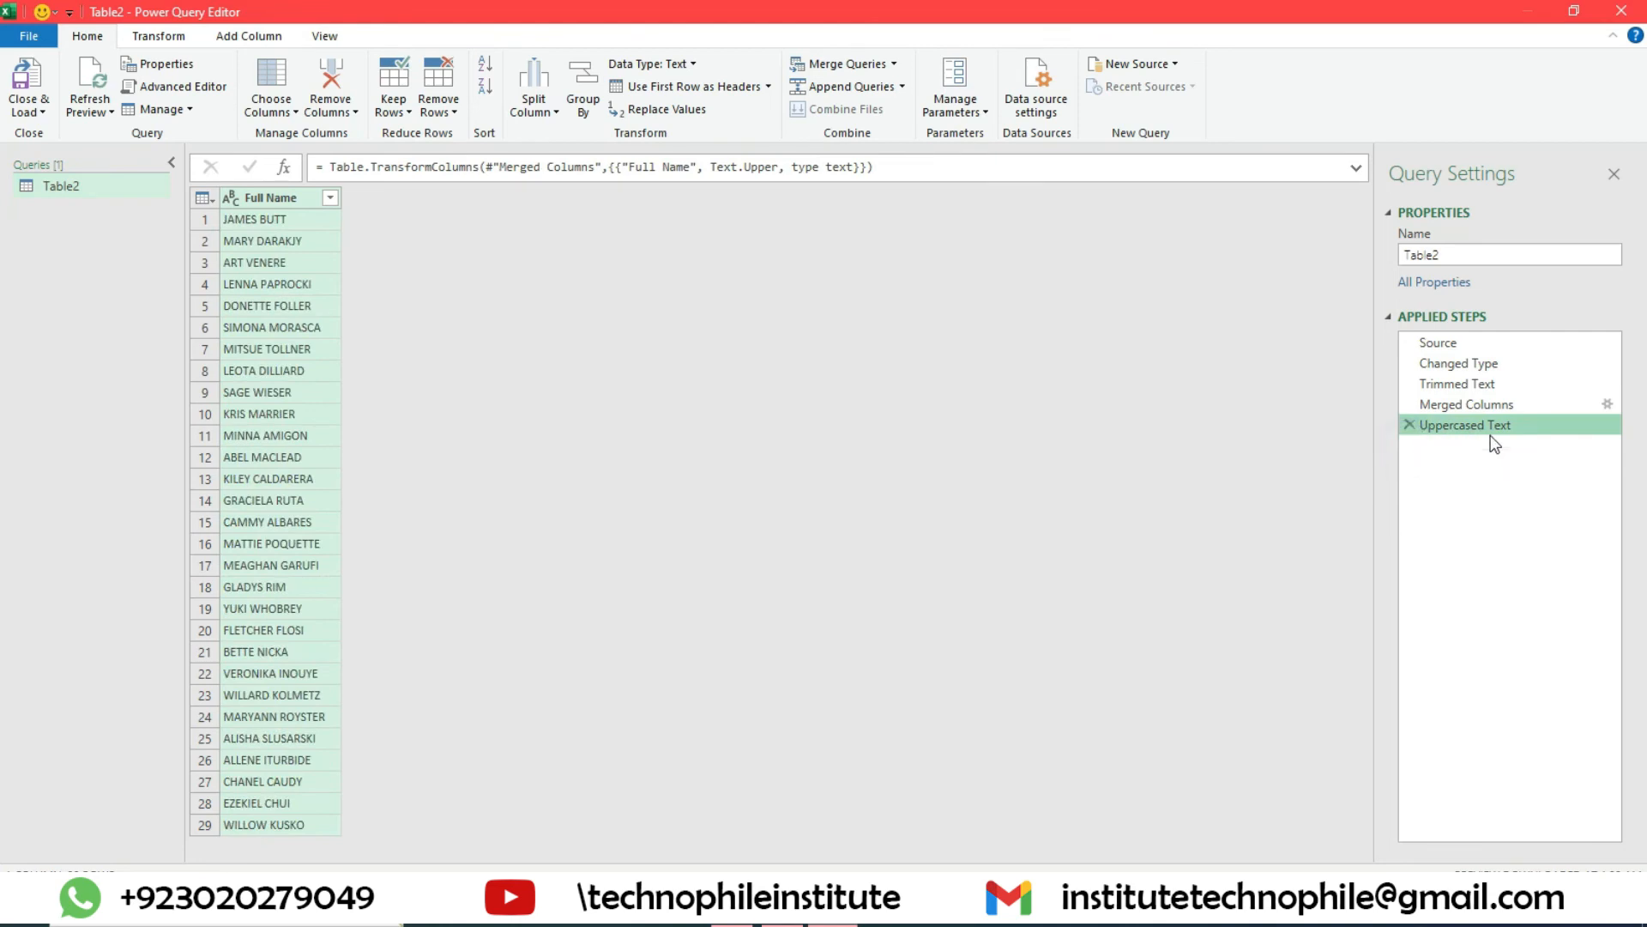
{"action": "left_click", "coordinate": [1409, 426]}
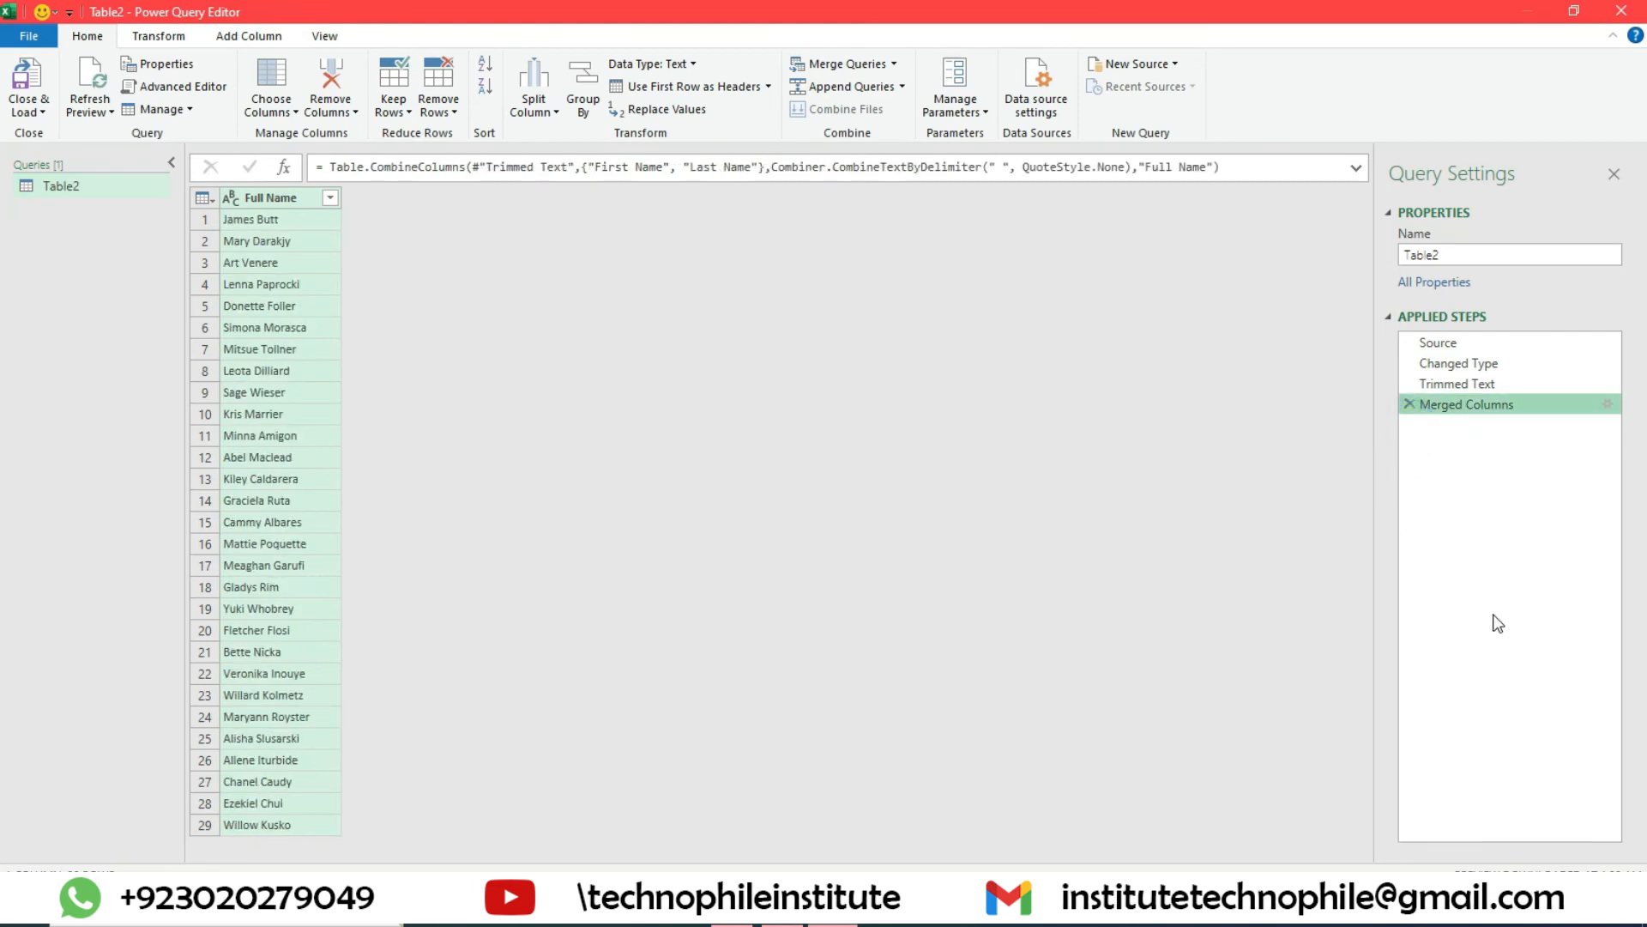
{"action": "left_click", "coordinate": [1408, 404]}
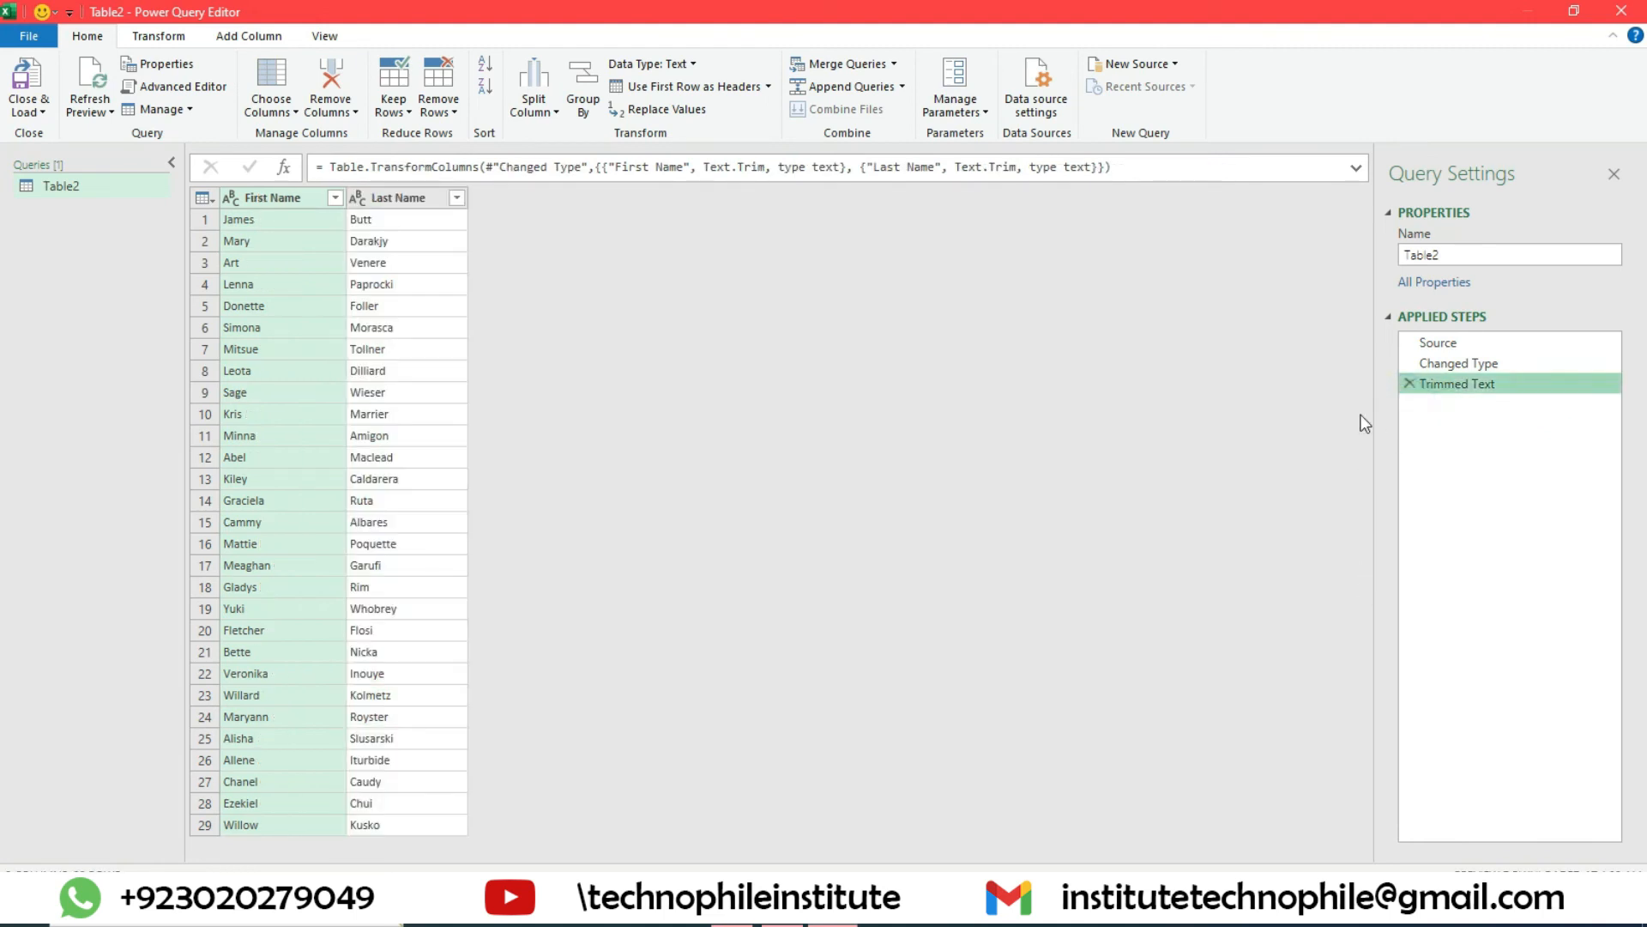
{"action": "left_click", "coordinate": [26, 94]}
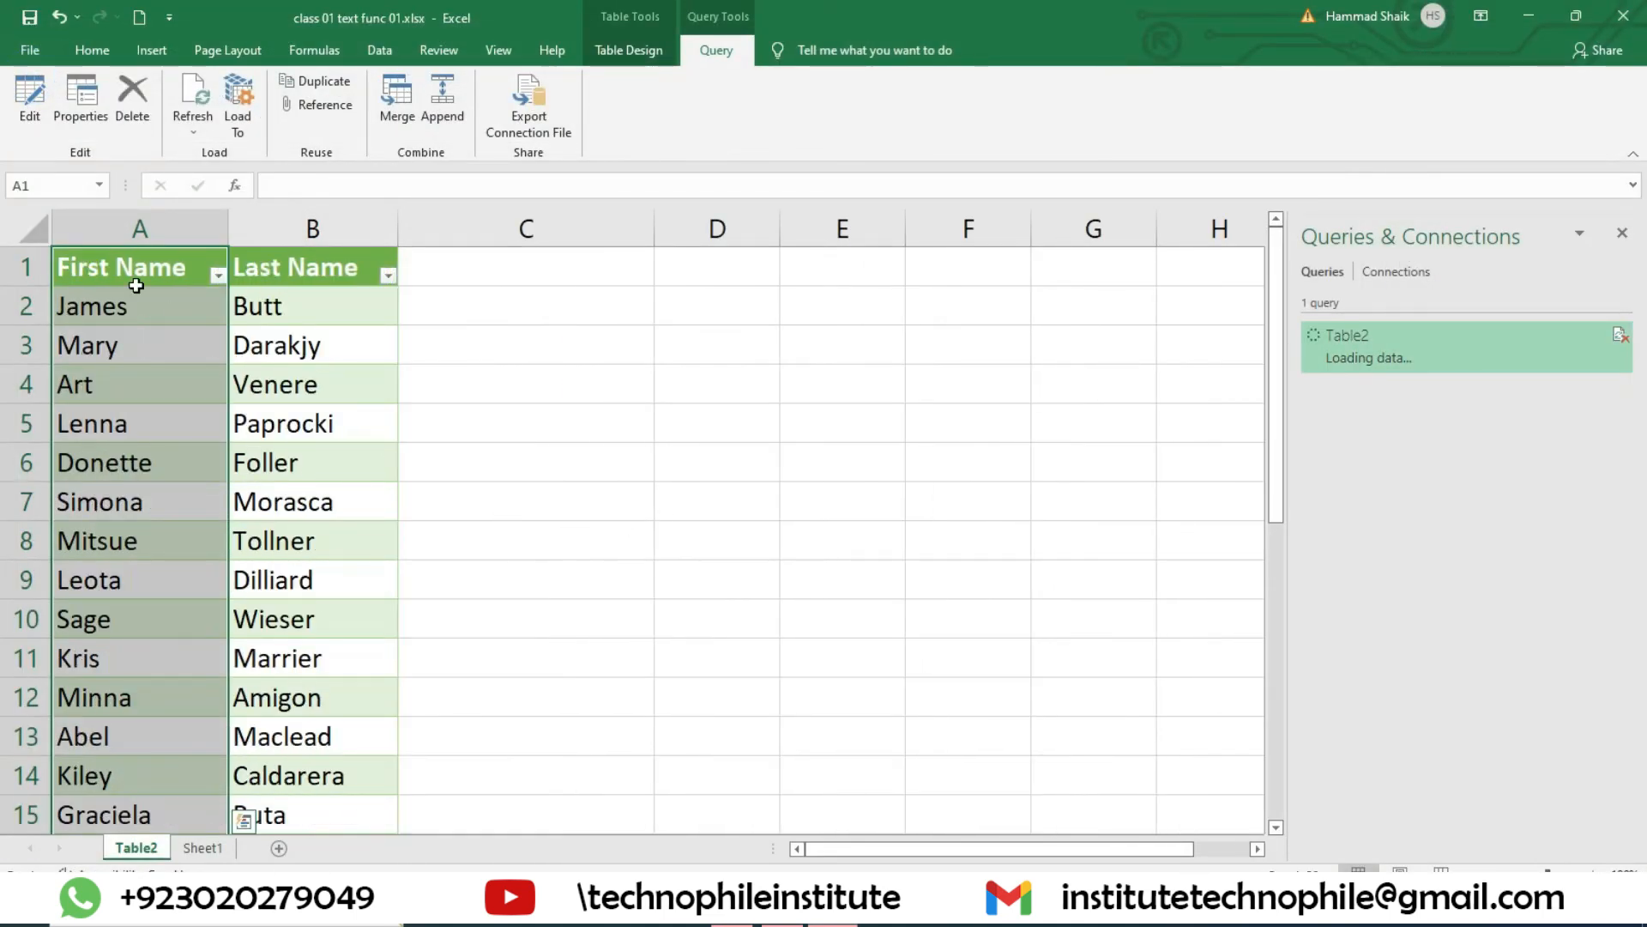